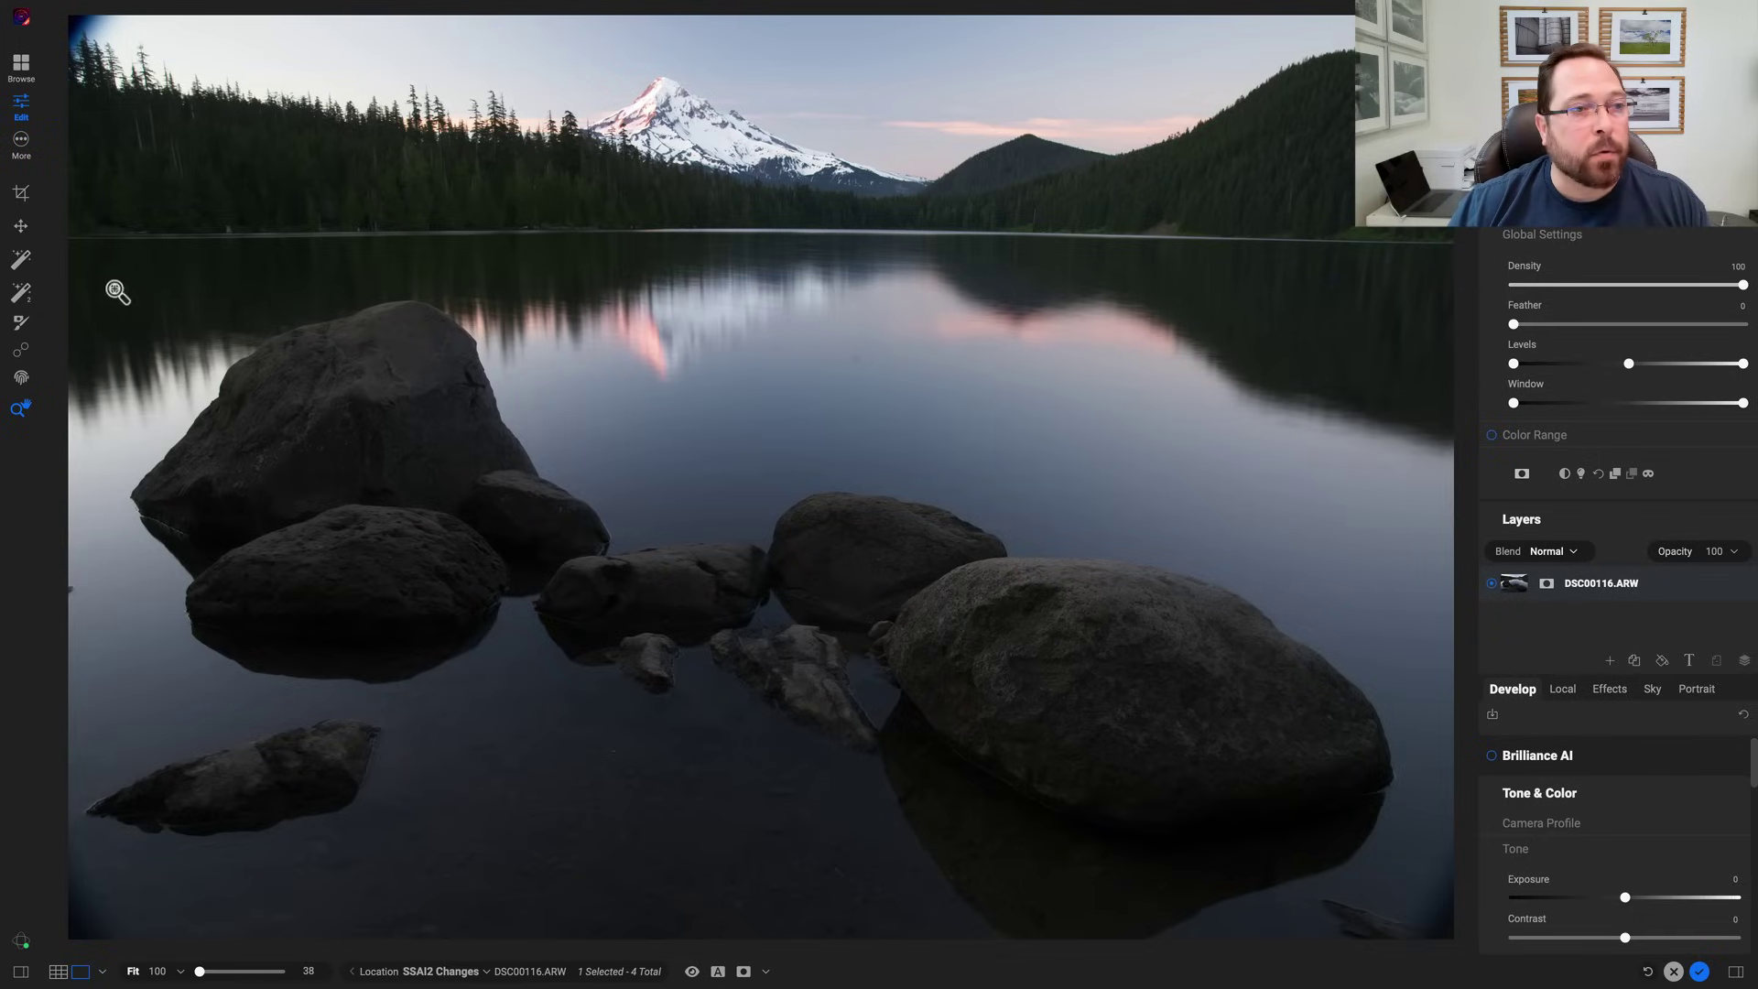
# - Preview the Masking Brush overlay on the rocks, then switch to the Super Select brush
pyautogui.click(21, 262)
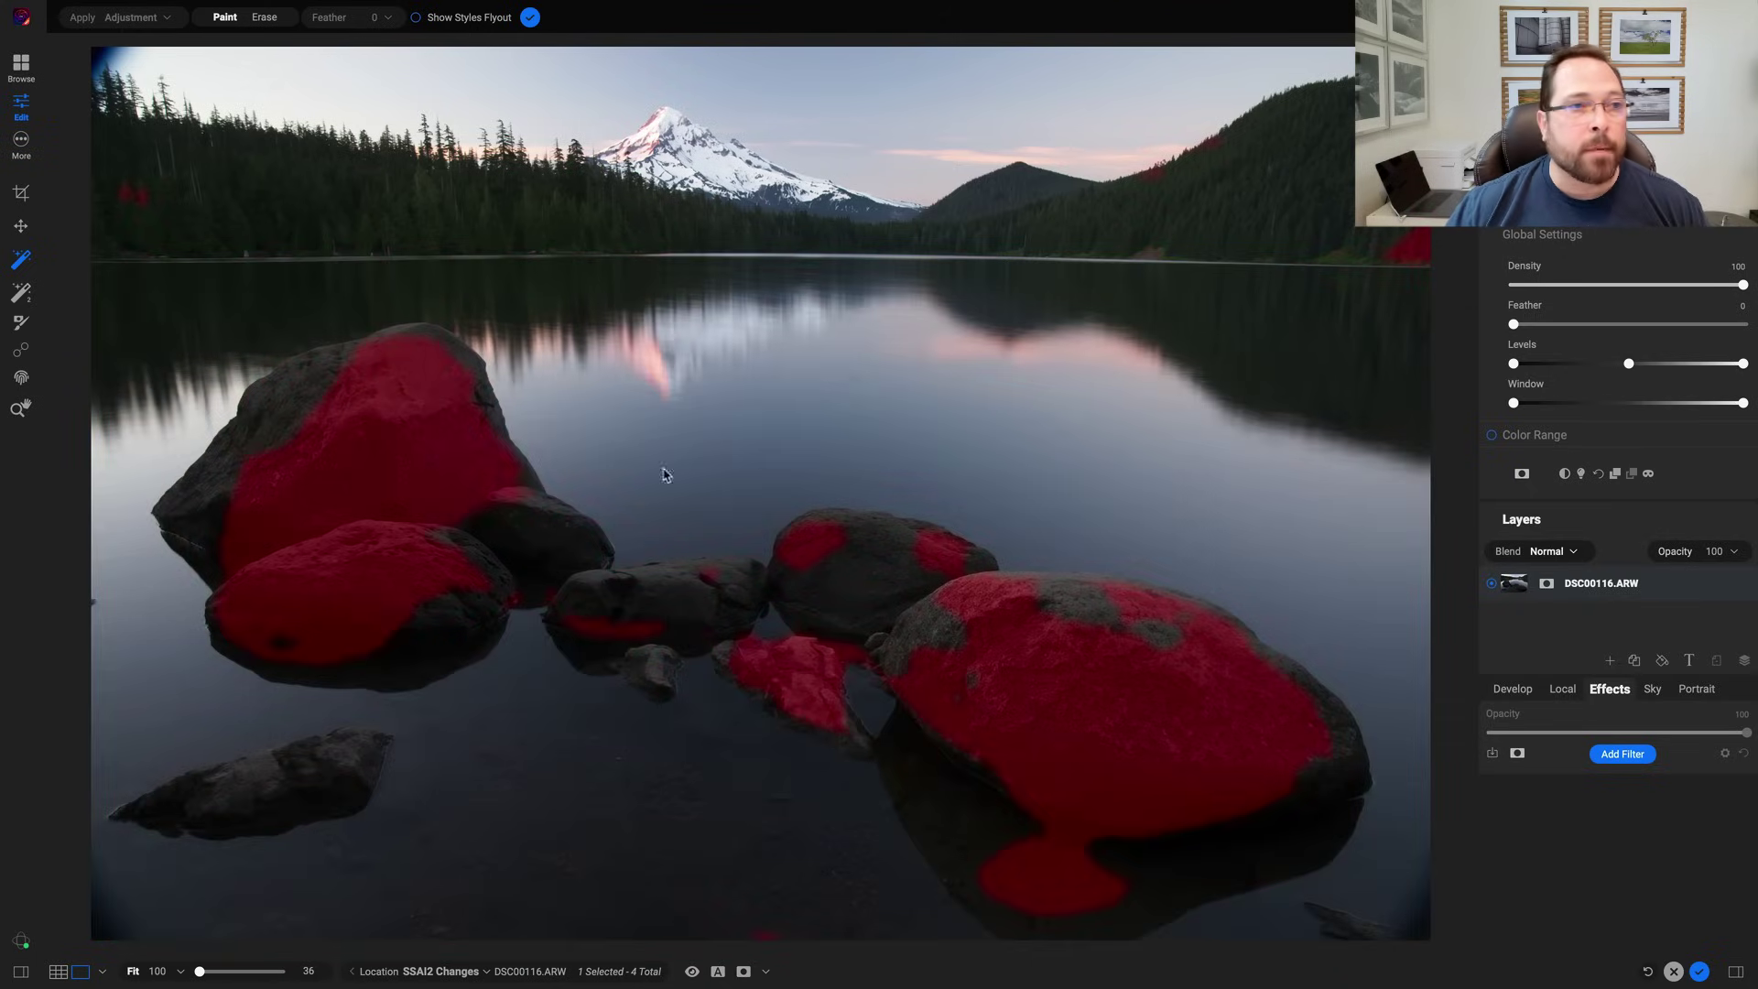
pyautogui.click(20, 294)
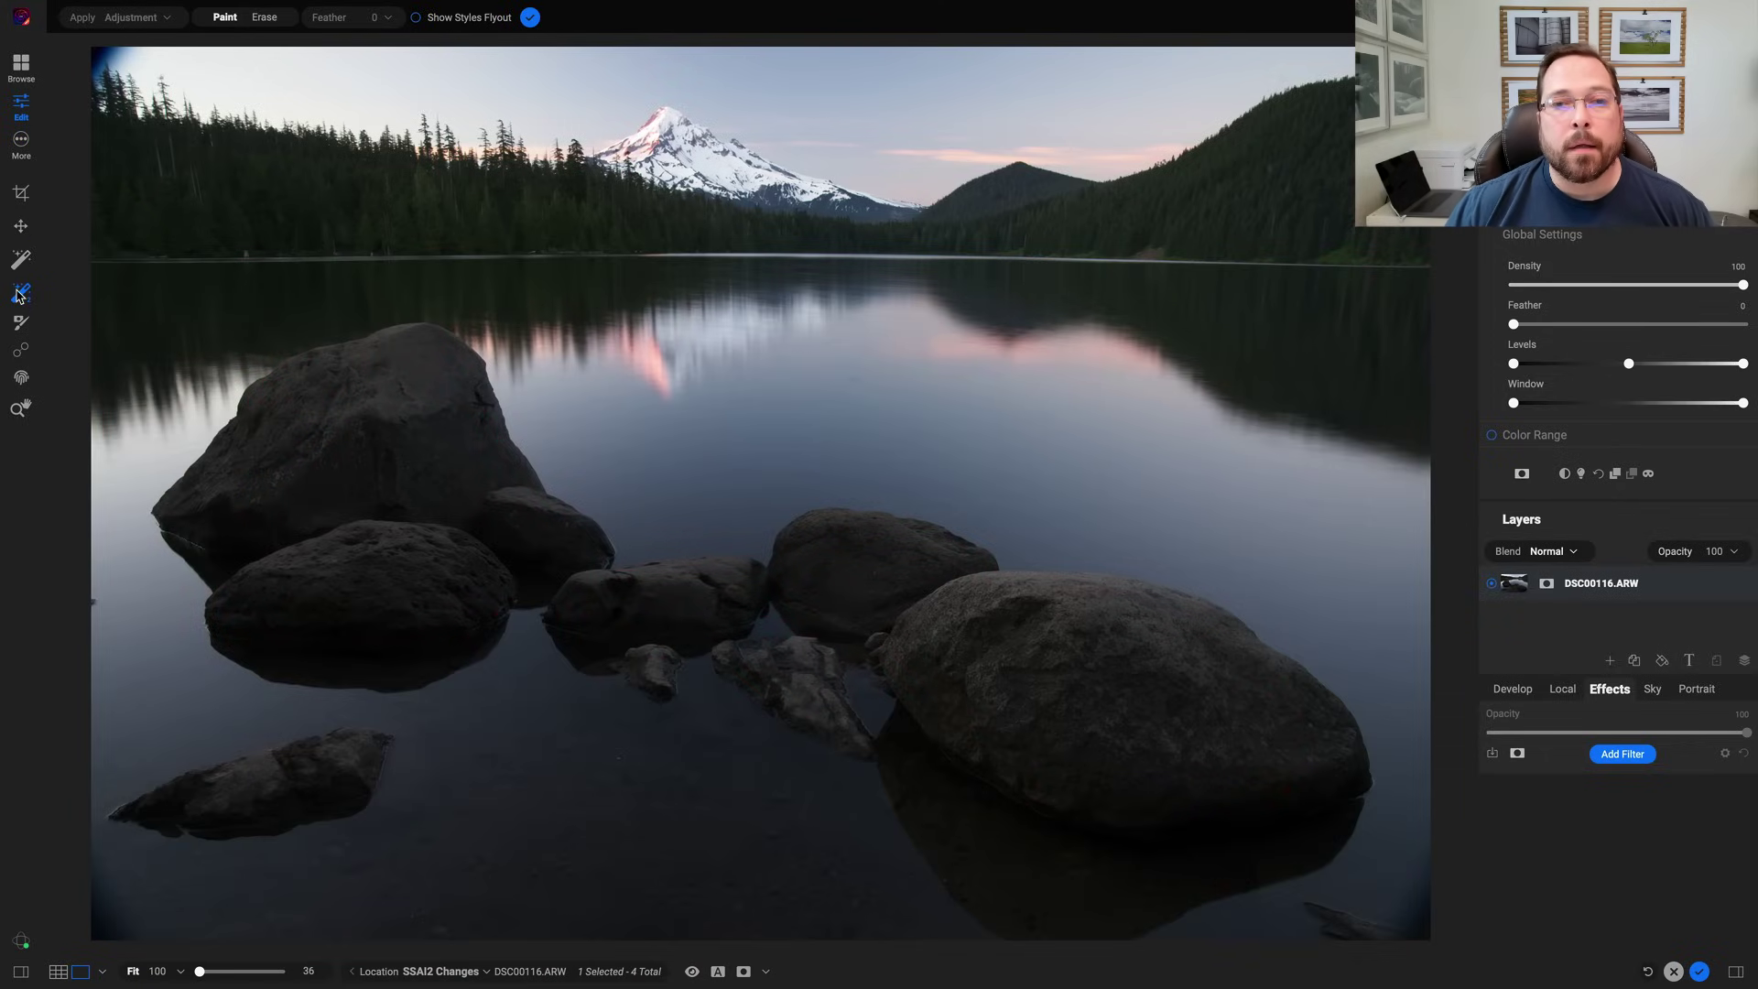
# - Super Select every lake rock, including the lower-left rock's dark part and the bottom-right edge rock
pyautogui.click(302, 362)
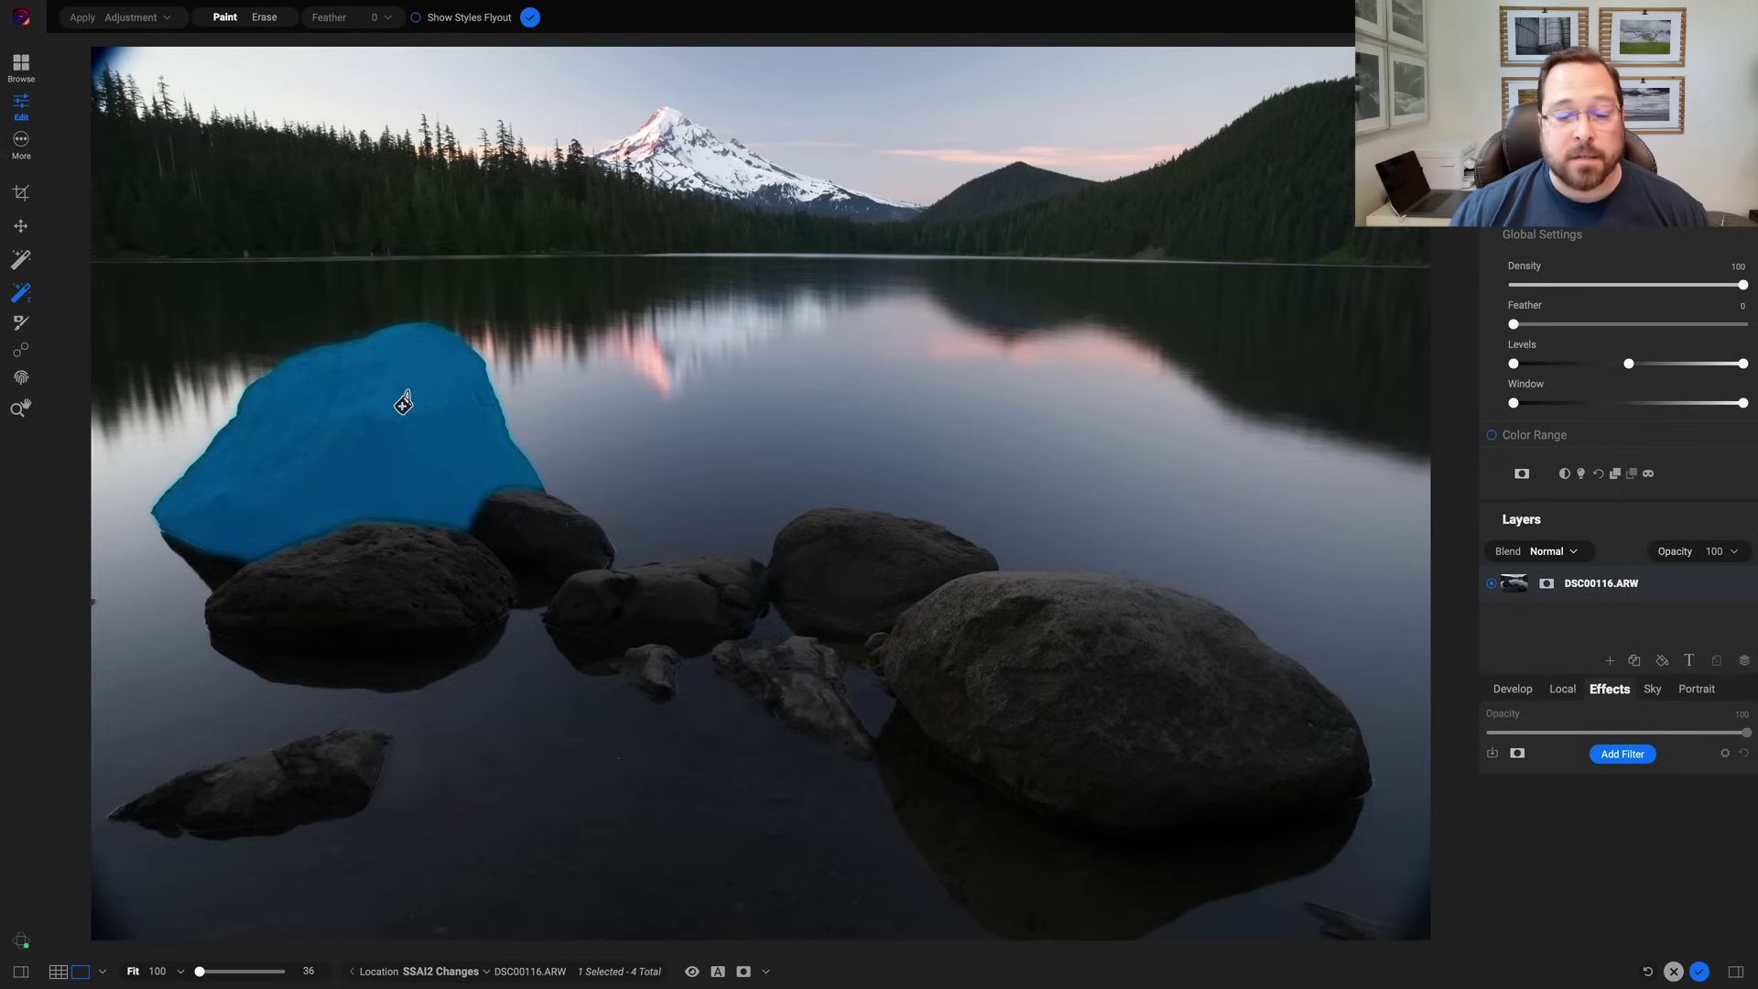
pyautogui.click(403, 403)
pyautogui.click(401, 593)
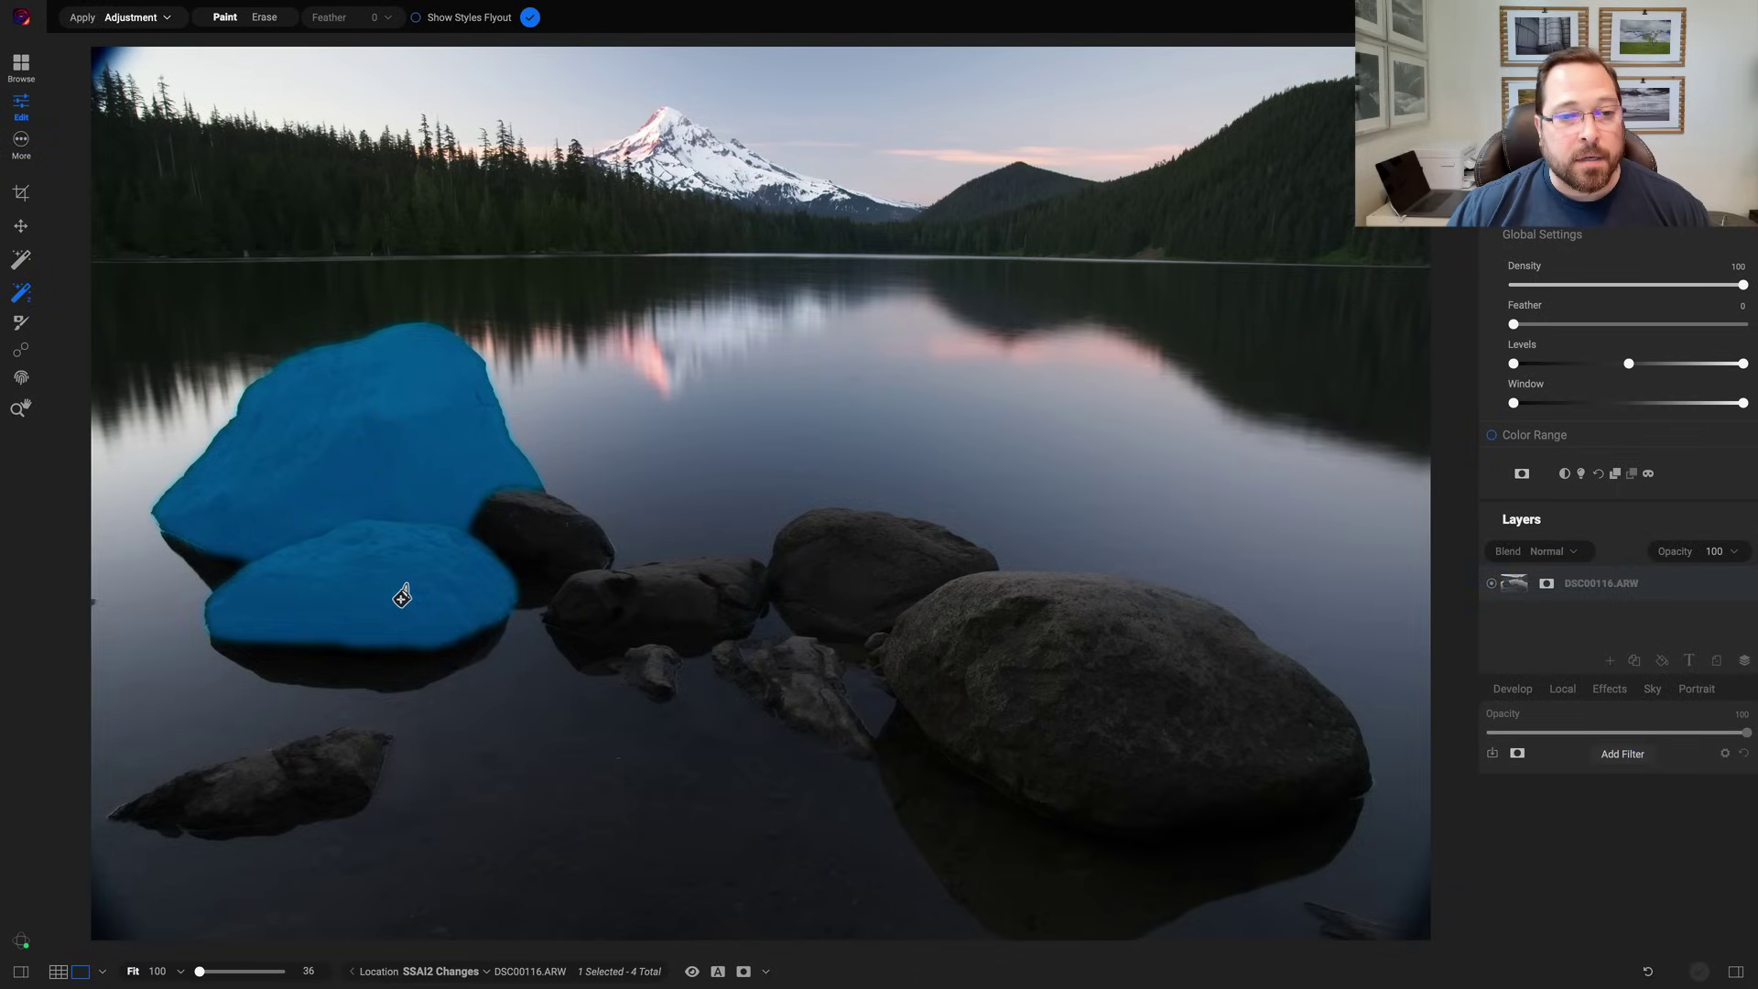
pyautogui.click(510, 527)
pyautogui.click(615, 597)
pyautogui.click(654, 668)
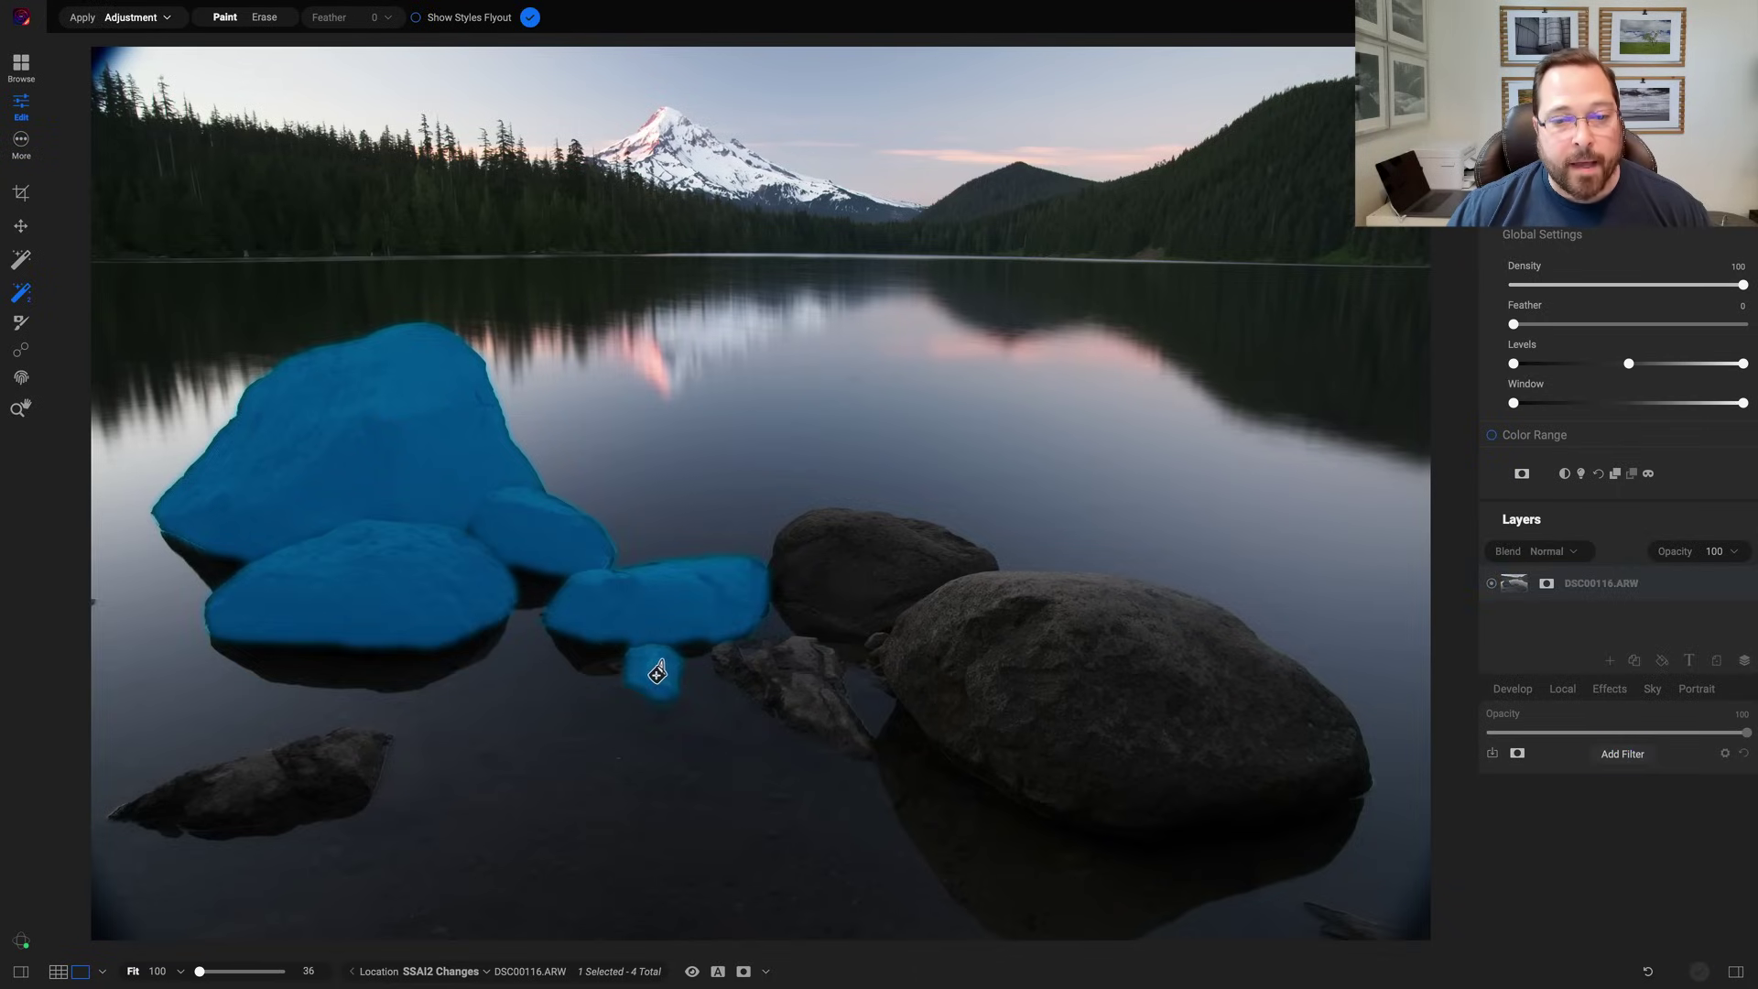
pyautogui.click(806, 676)
pyautogui.click(868, 601)
pyautogui.click(936, 631)
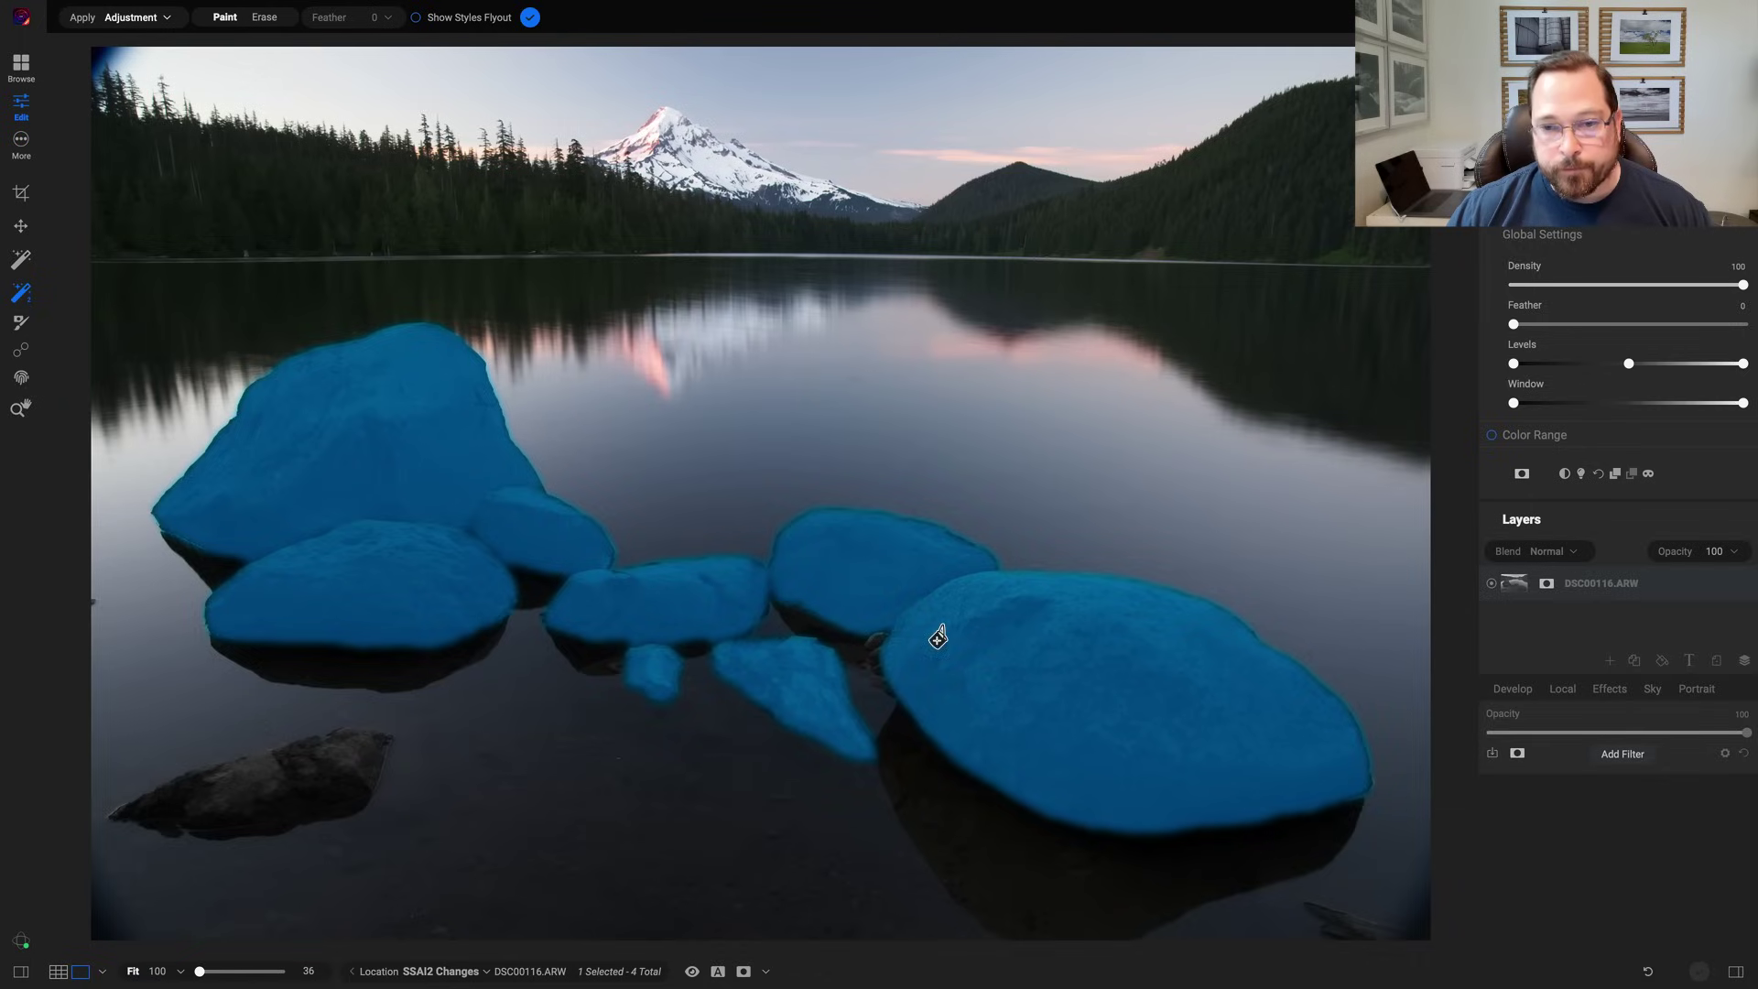
pyautogui.click(296, 767)
pyautogui.click(262, 771)
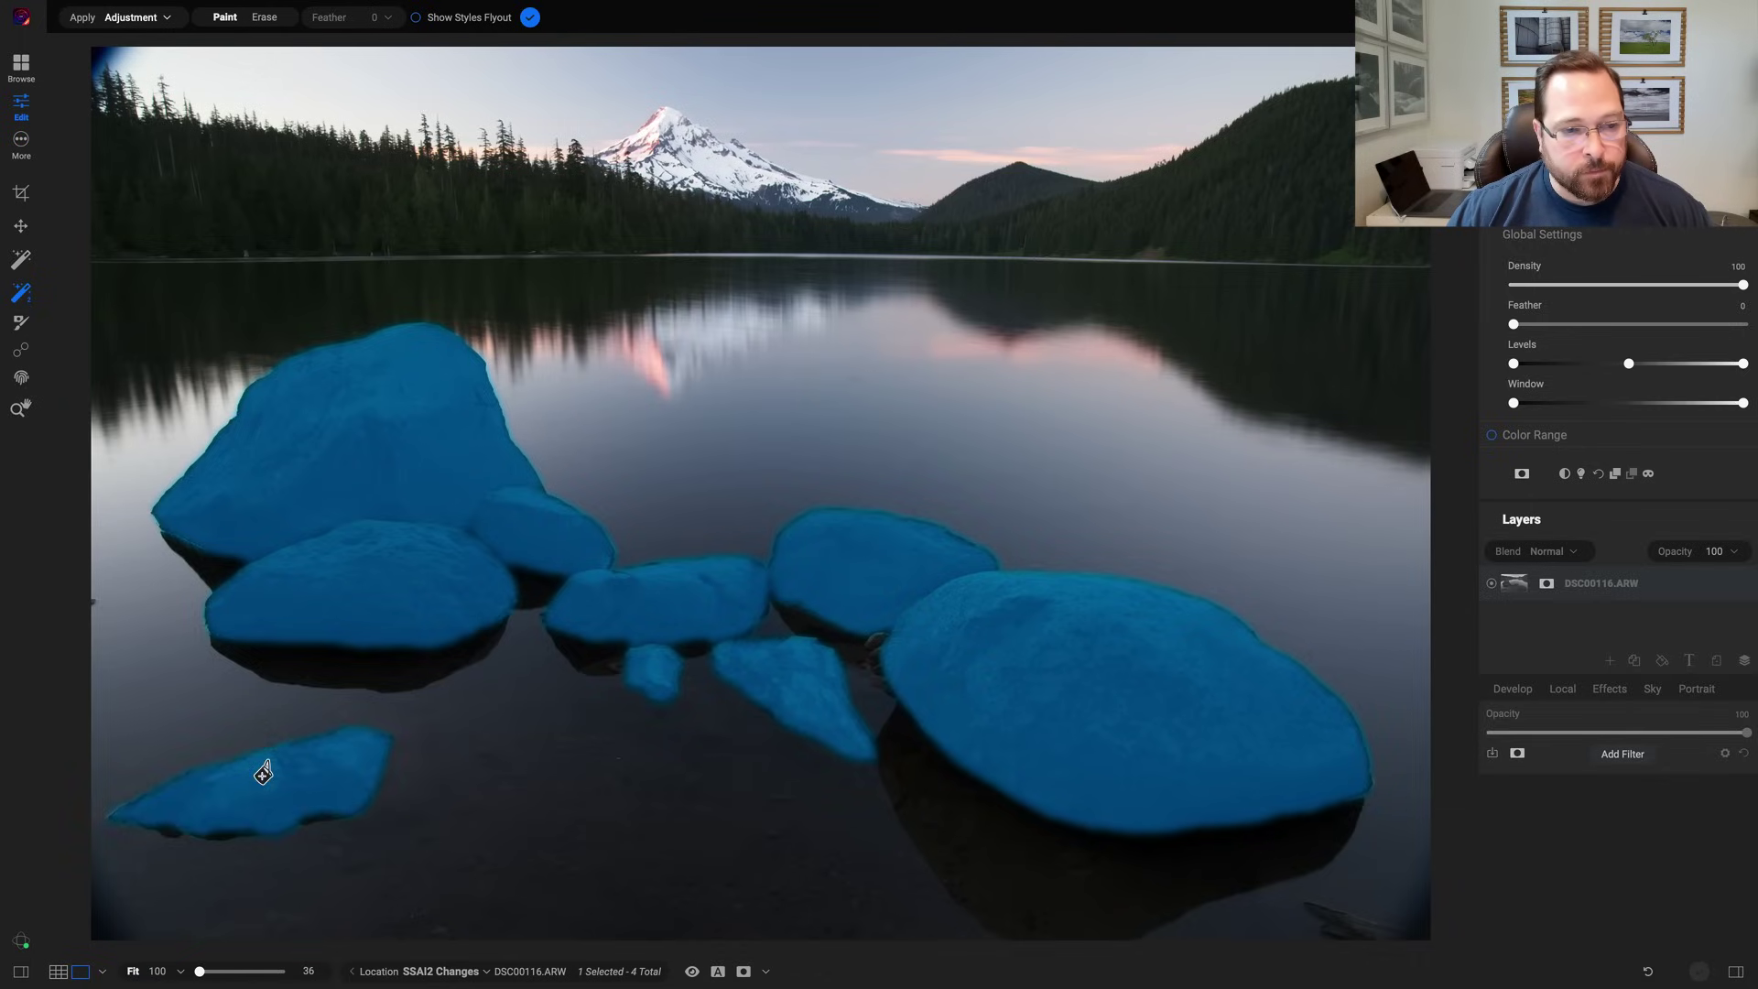
pyautogui.click(1351, 923)
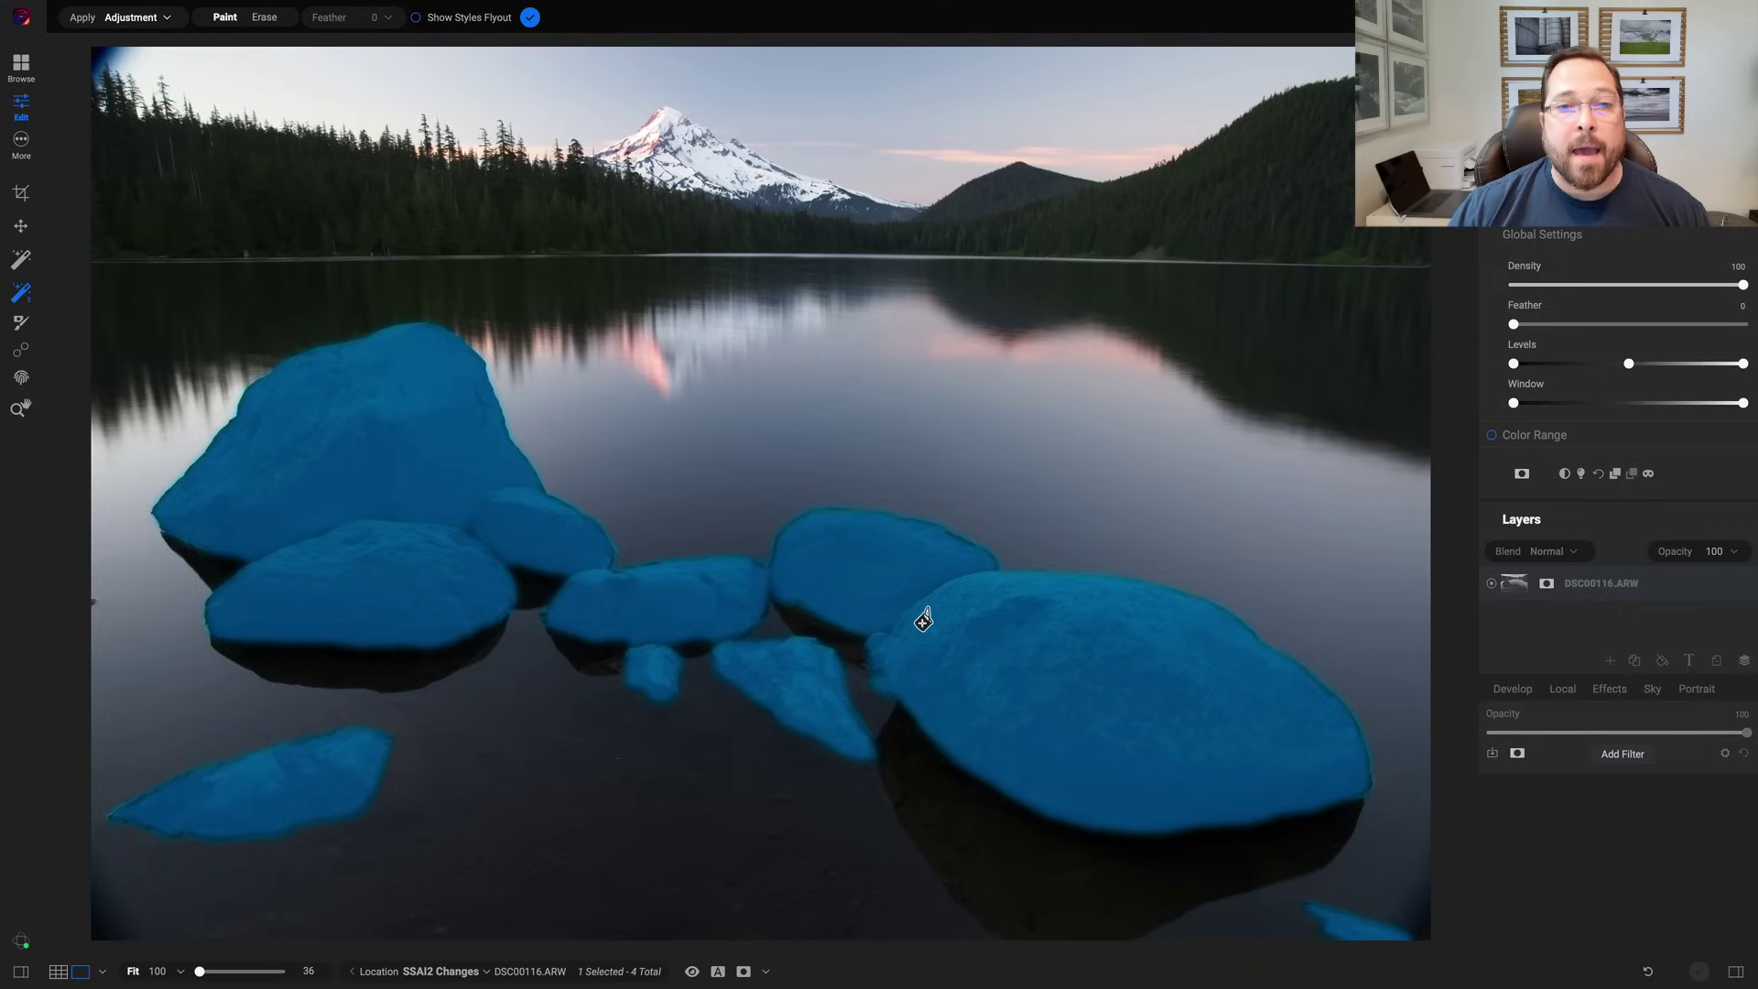
# - Add a Curves filter to the rock mask and bring its settings into view
pyautogui.rightClick(927, 620)
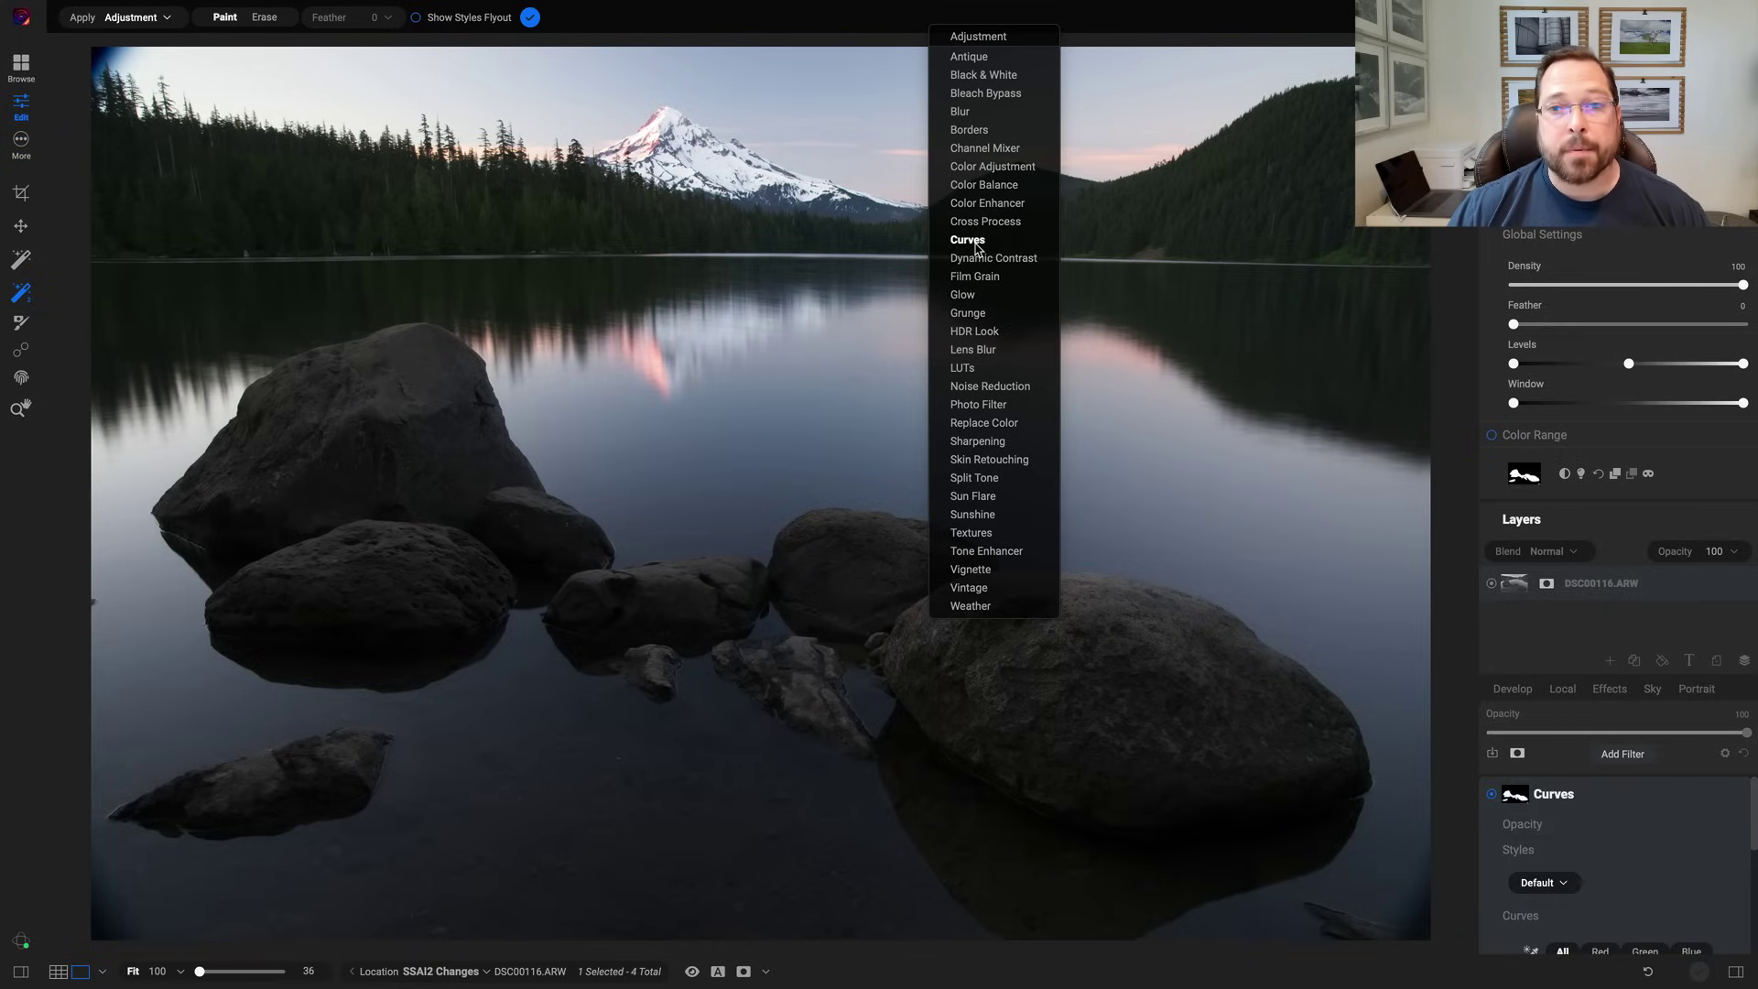
pyautogui.click(977, 245)
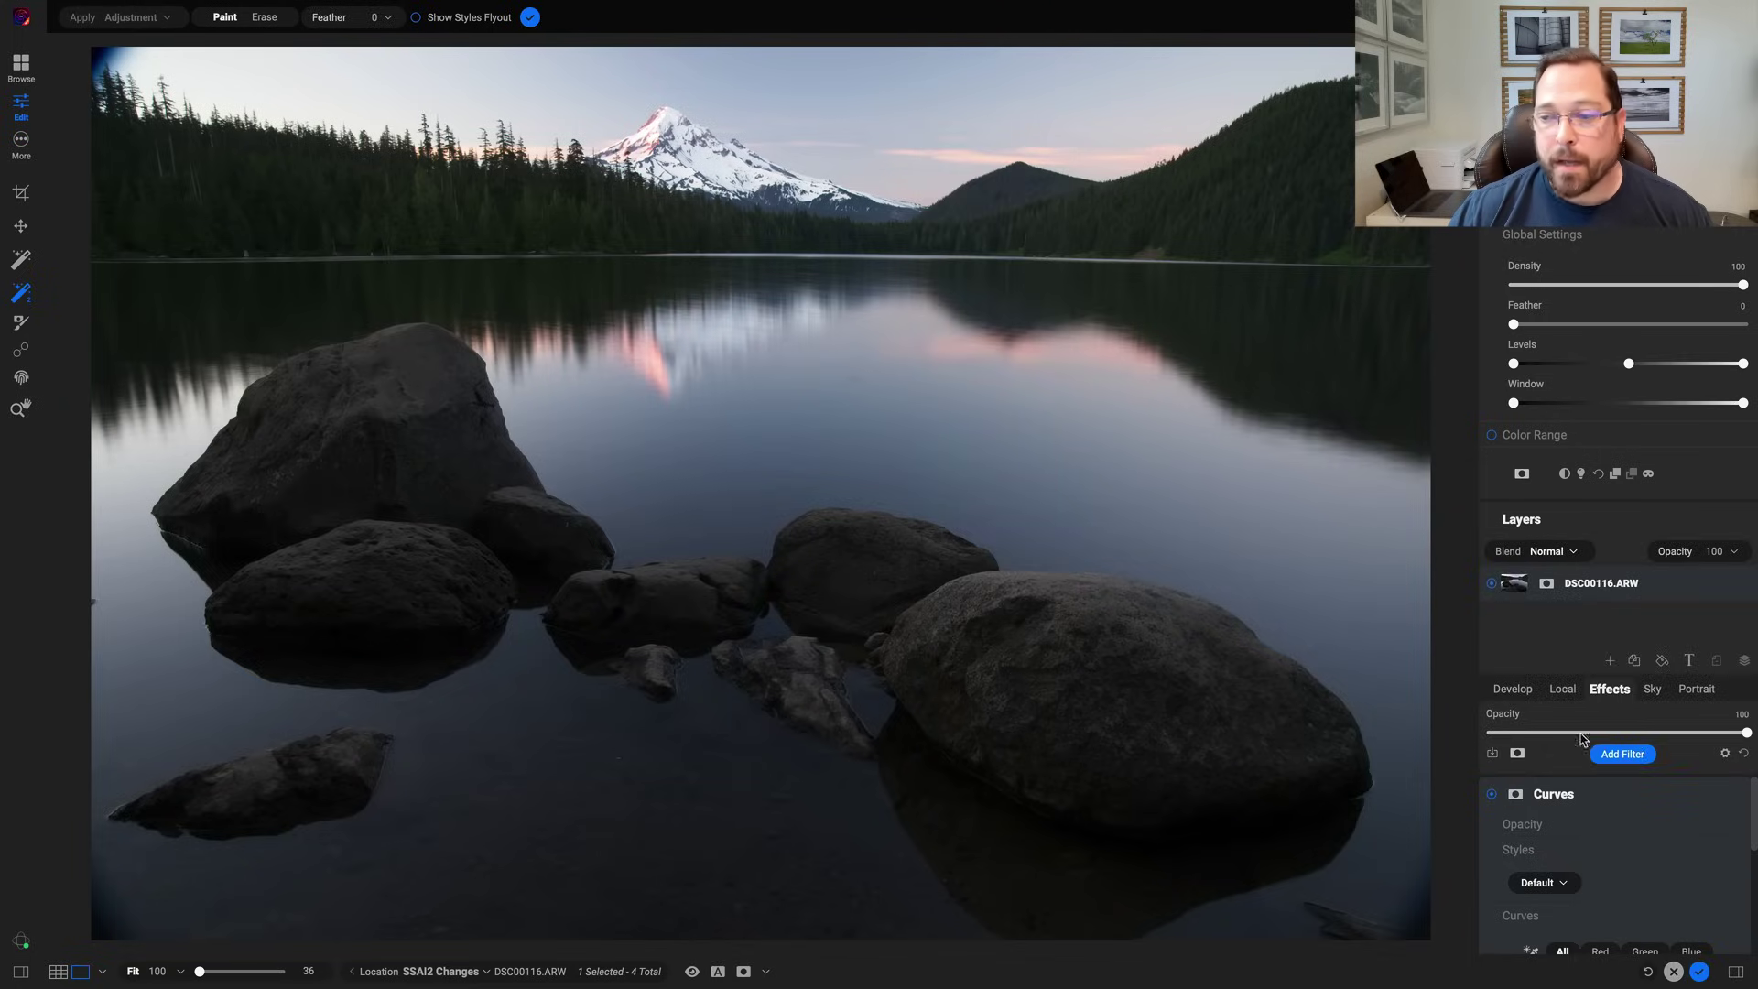
pyautogui.click(1613, 800)
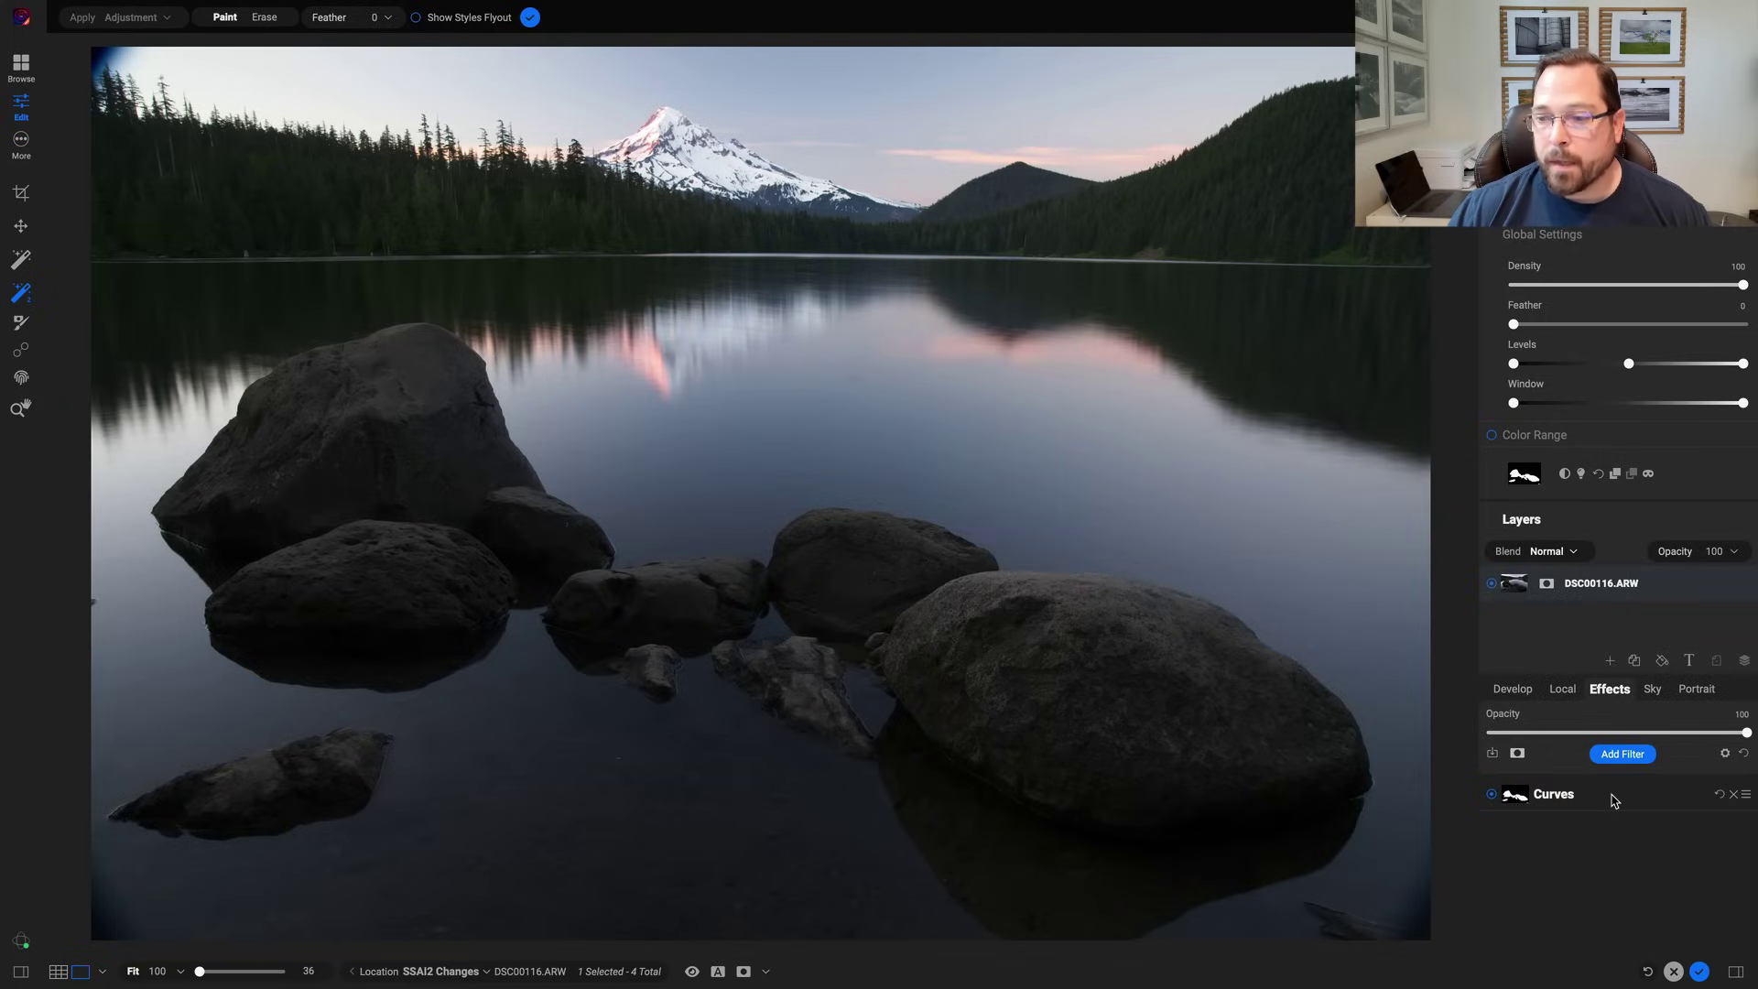
pyautogui.click(1614, 800)
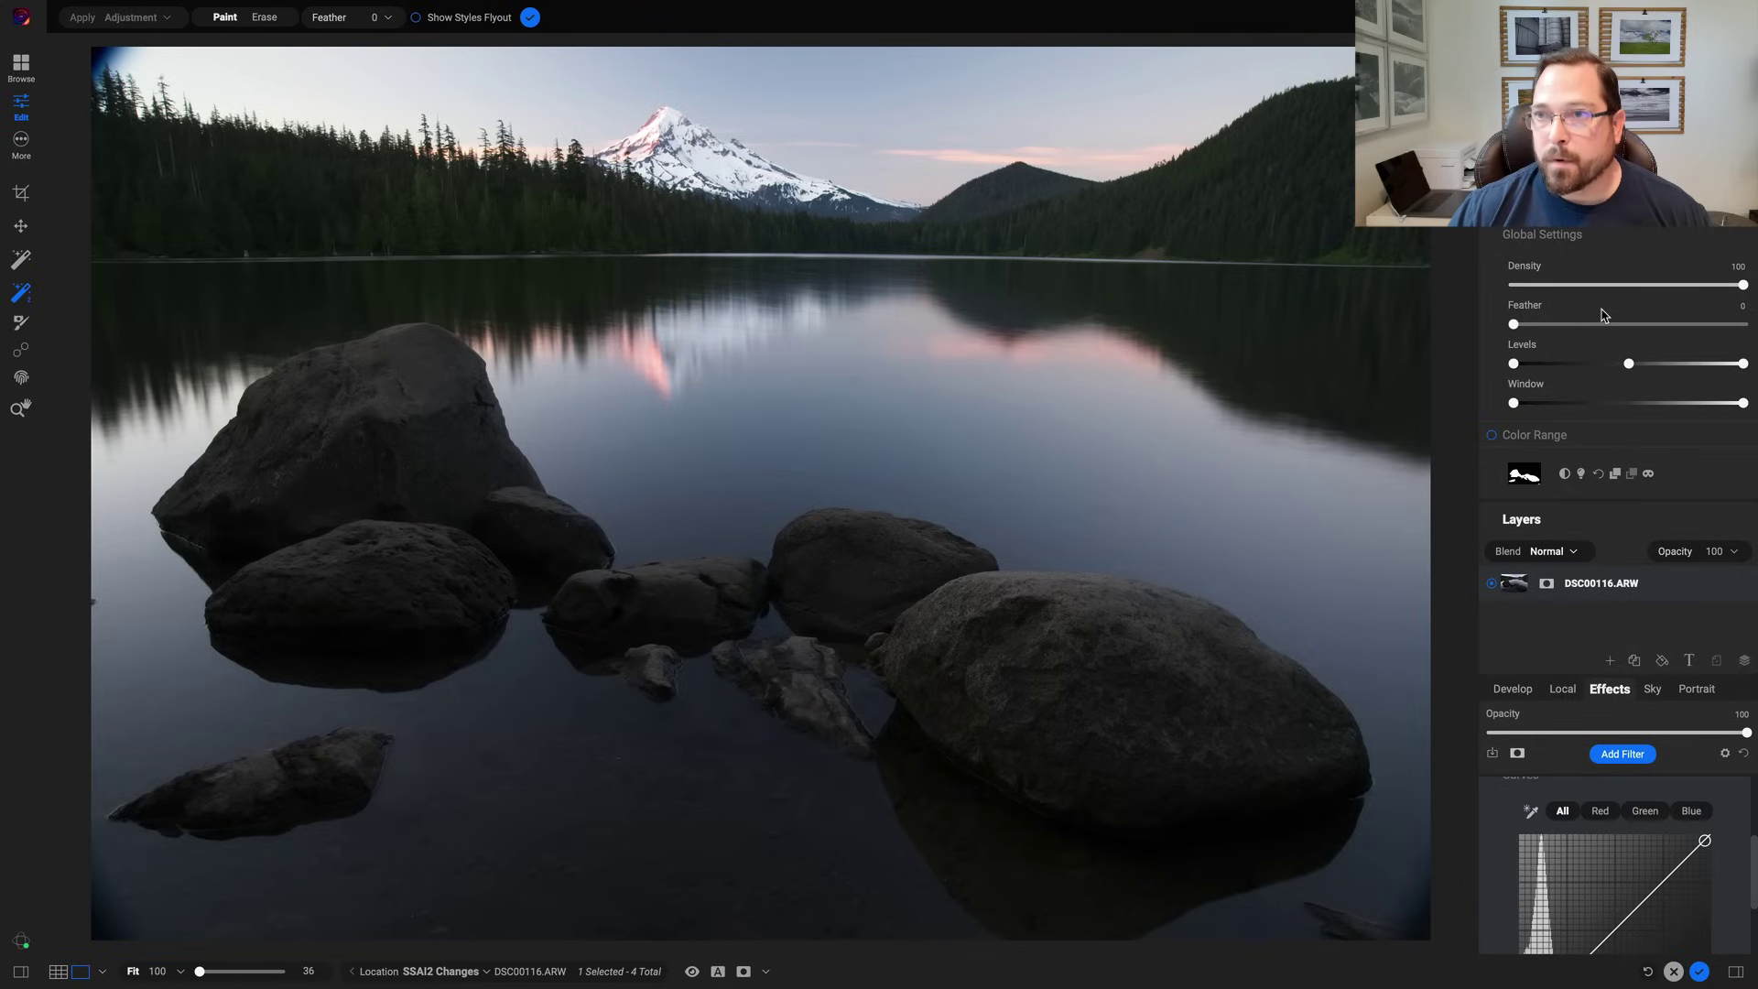
pyautogui.scroll(-3, 1607, 339)
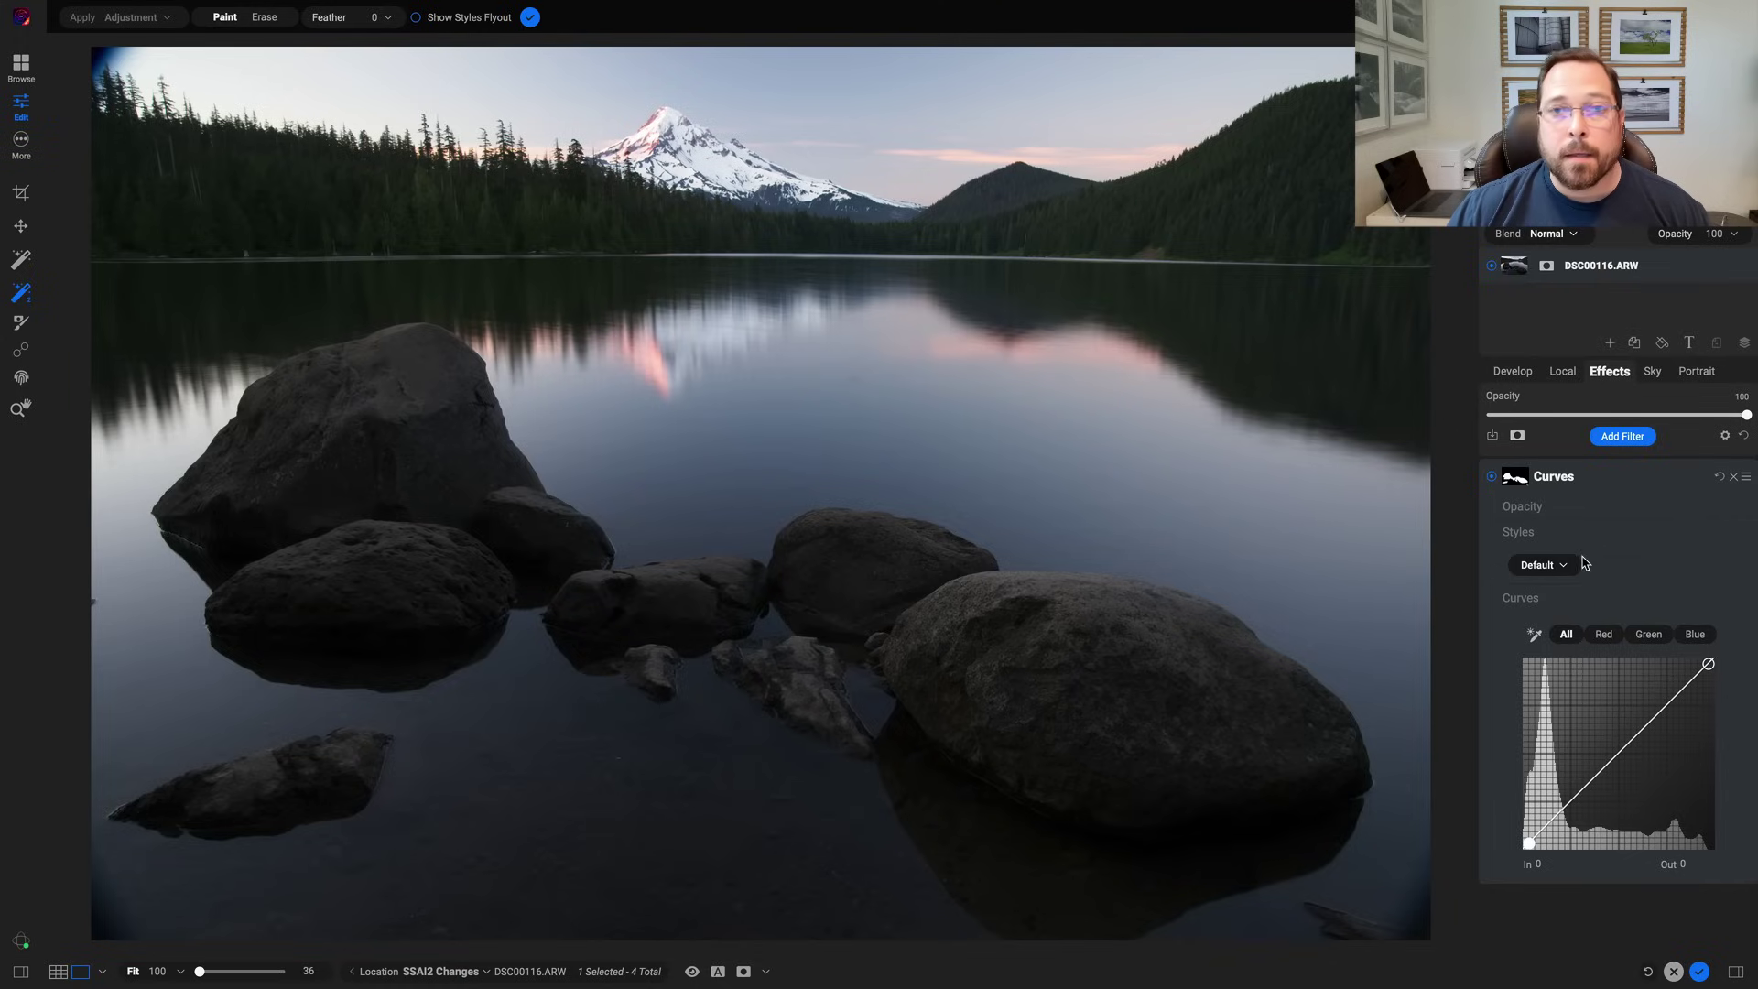
# - Sample two rock tones as curve points and lift them, midtone at In 68 / Out 104
pyautogui.click(529, 17)
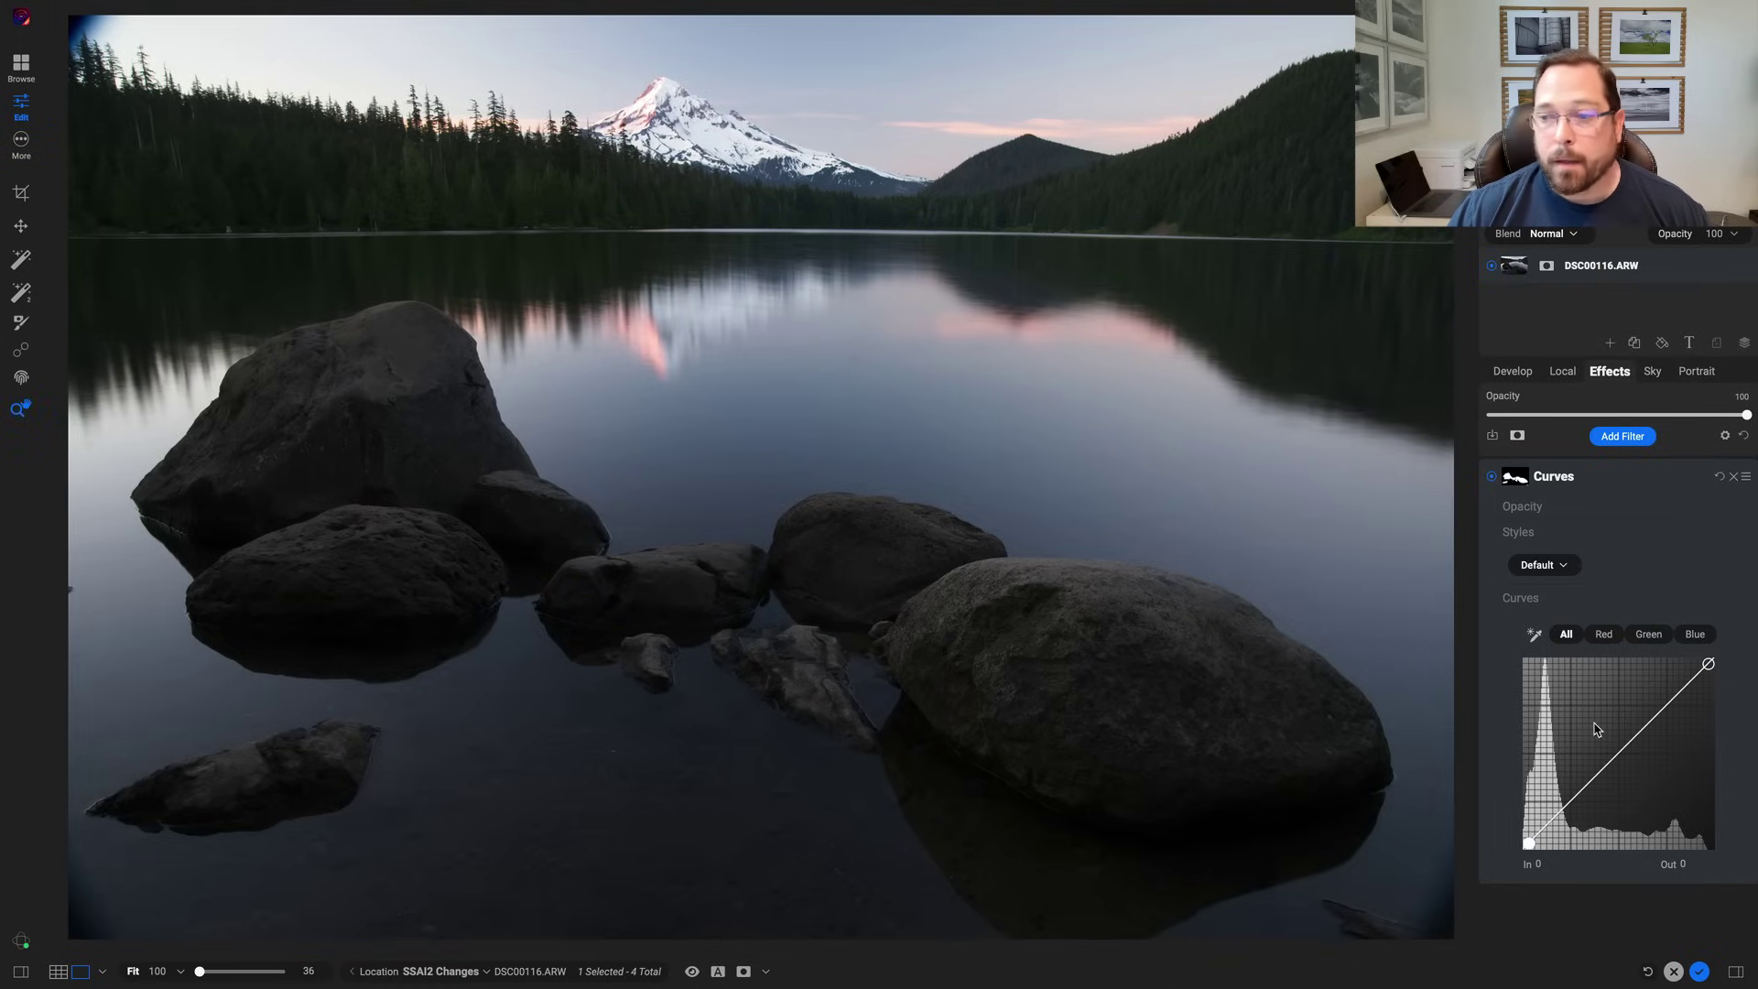
pyautogui.click(1535, 636)
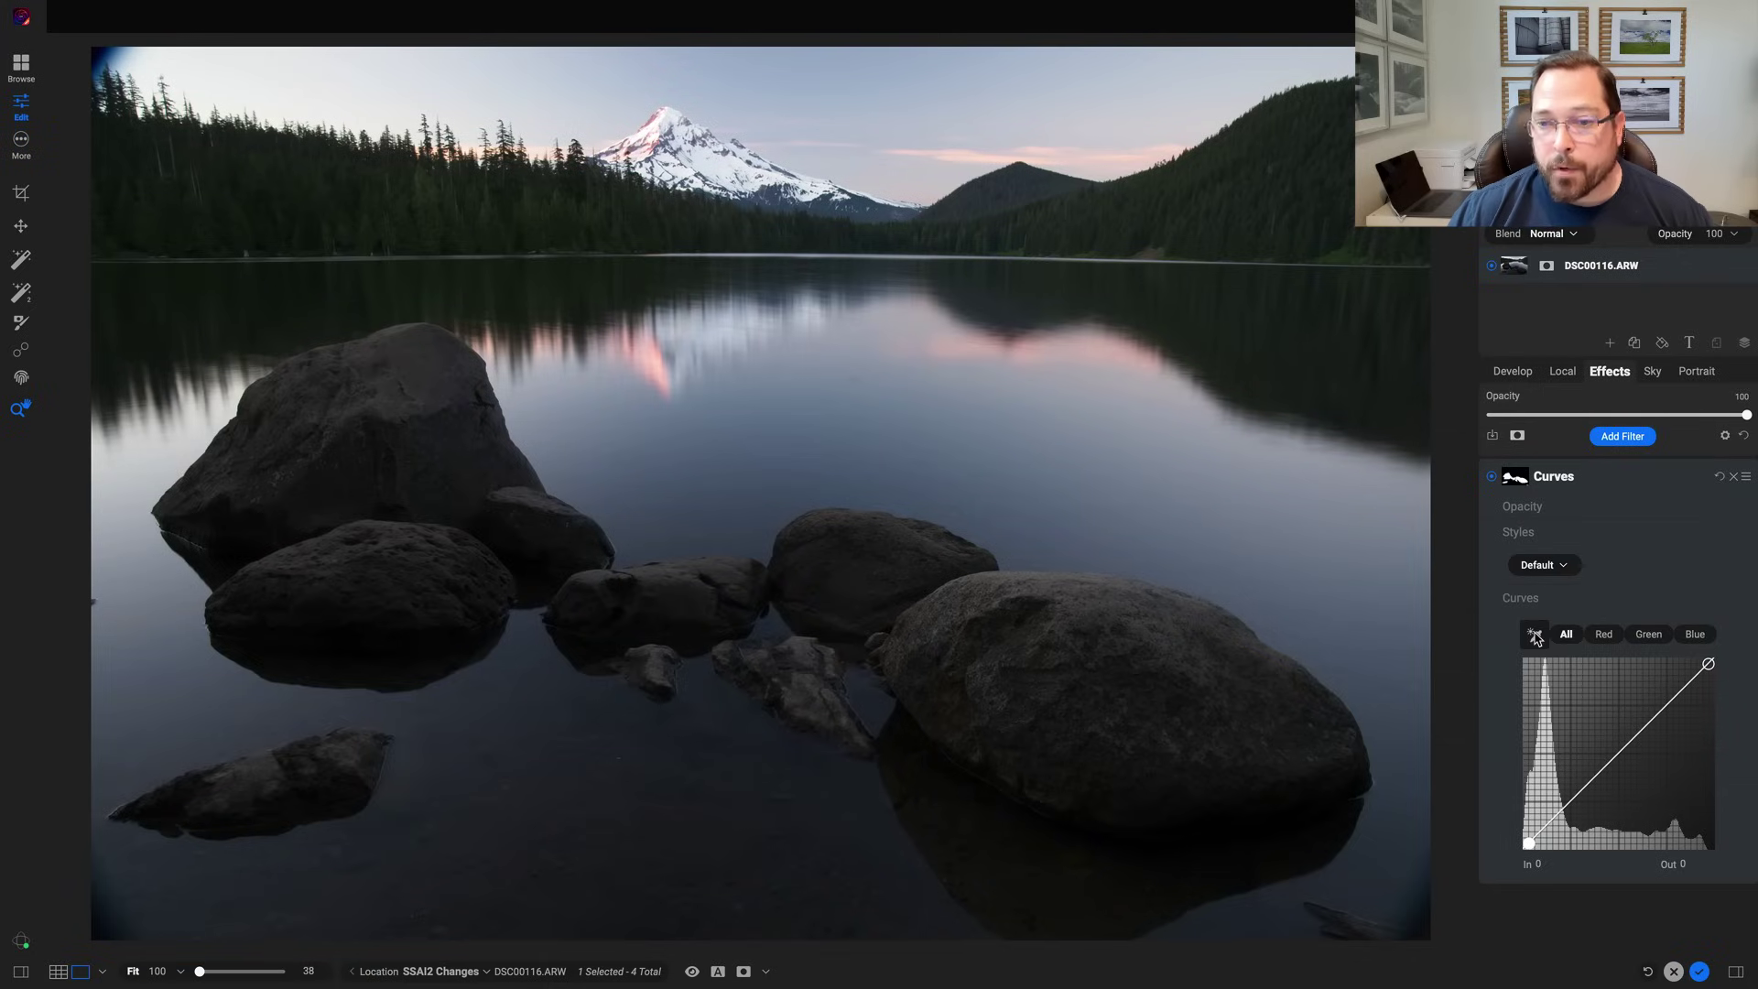
pyautogui.click(1111, 594)
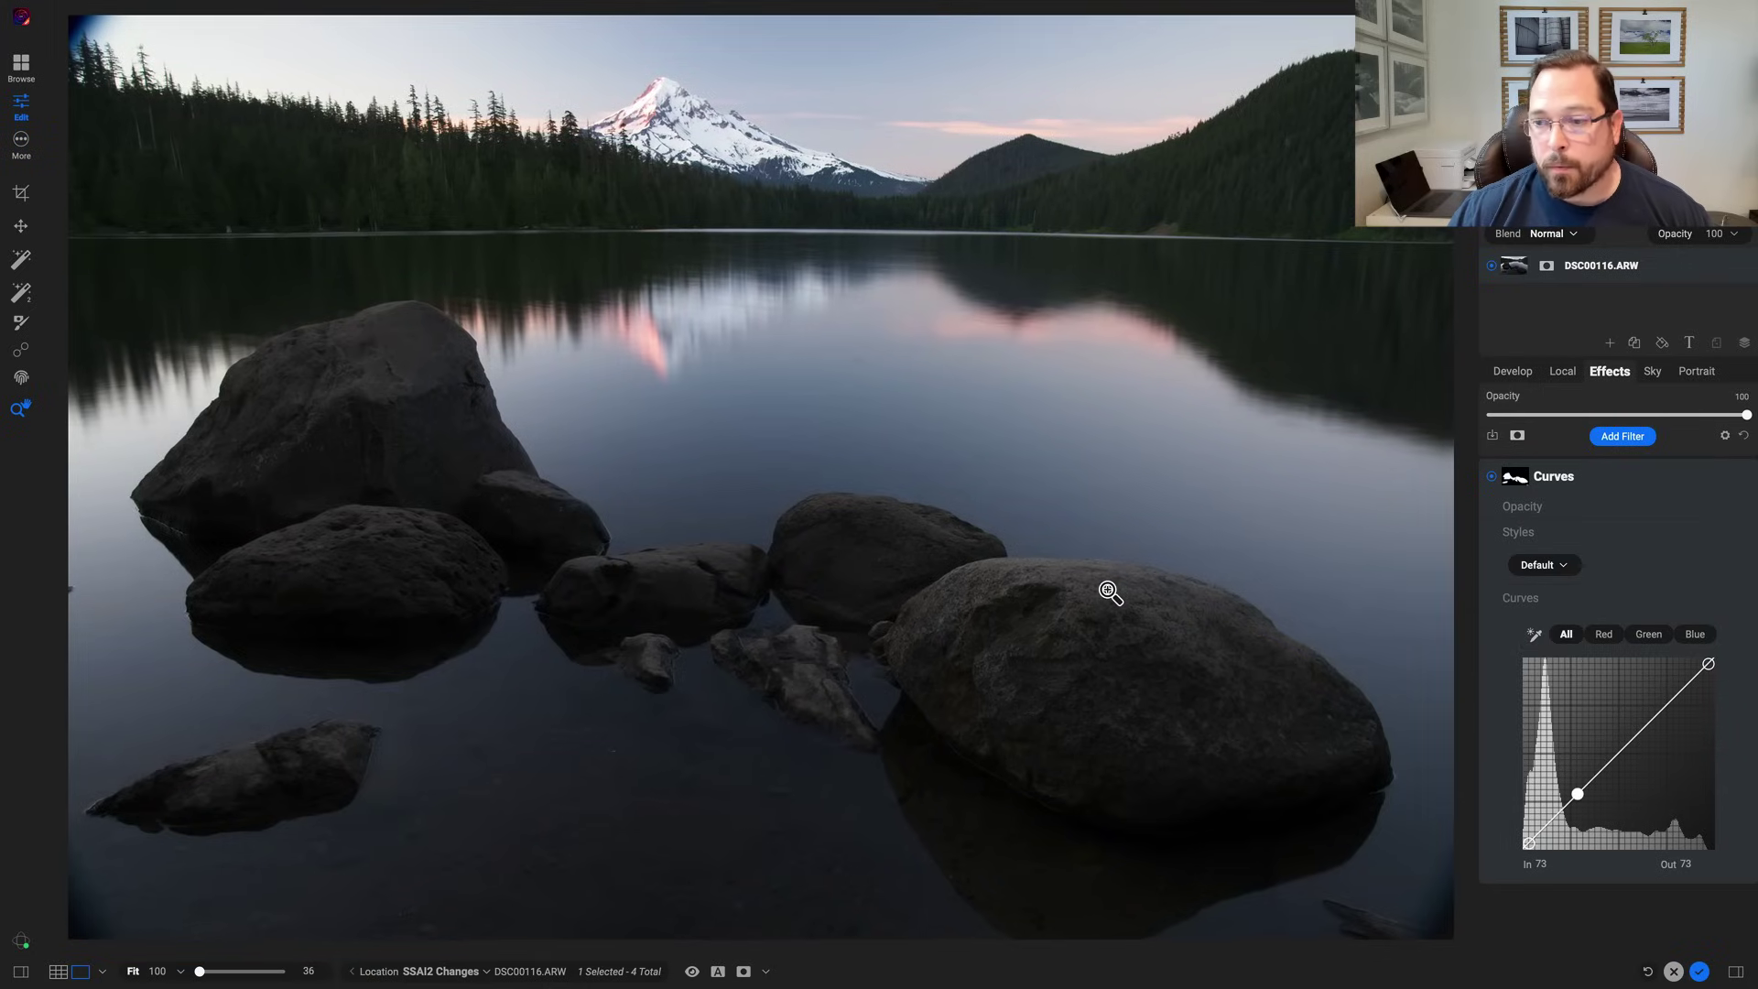
pyautogui.click(1537, 638)
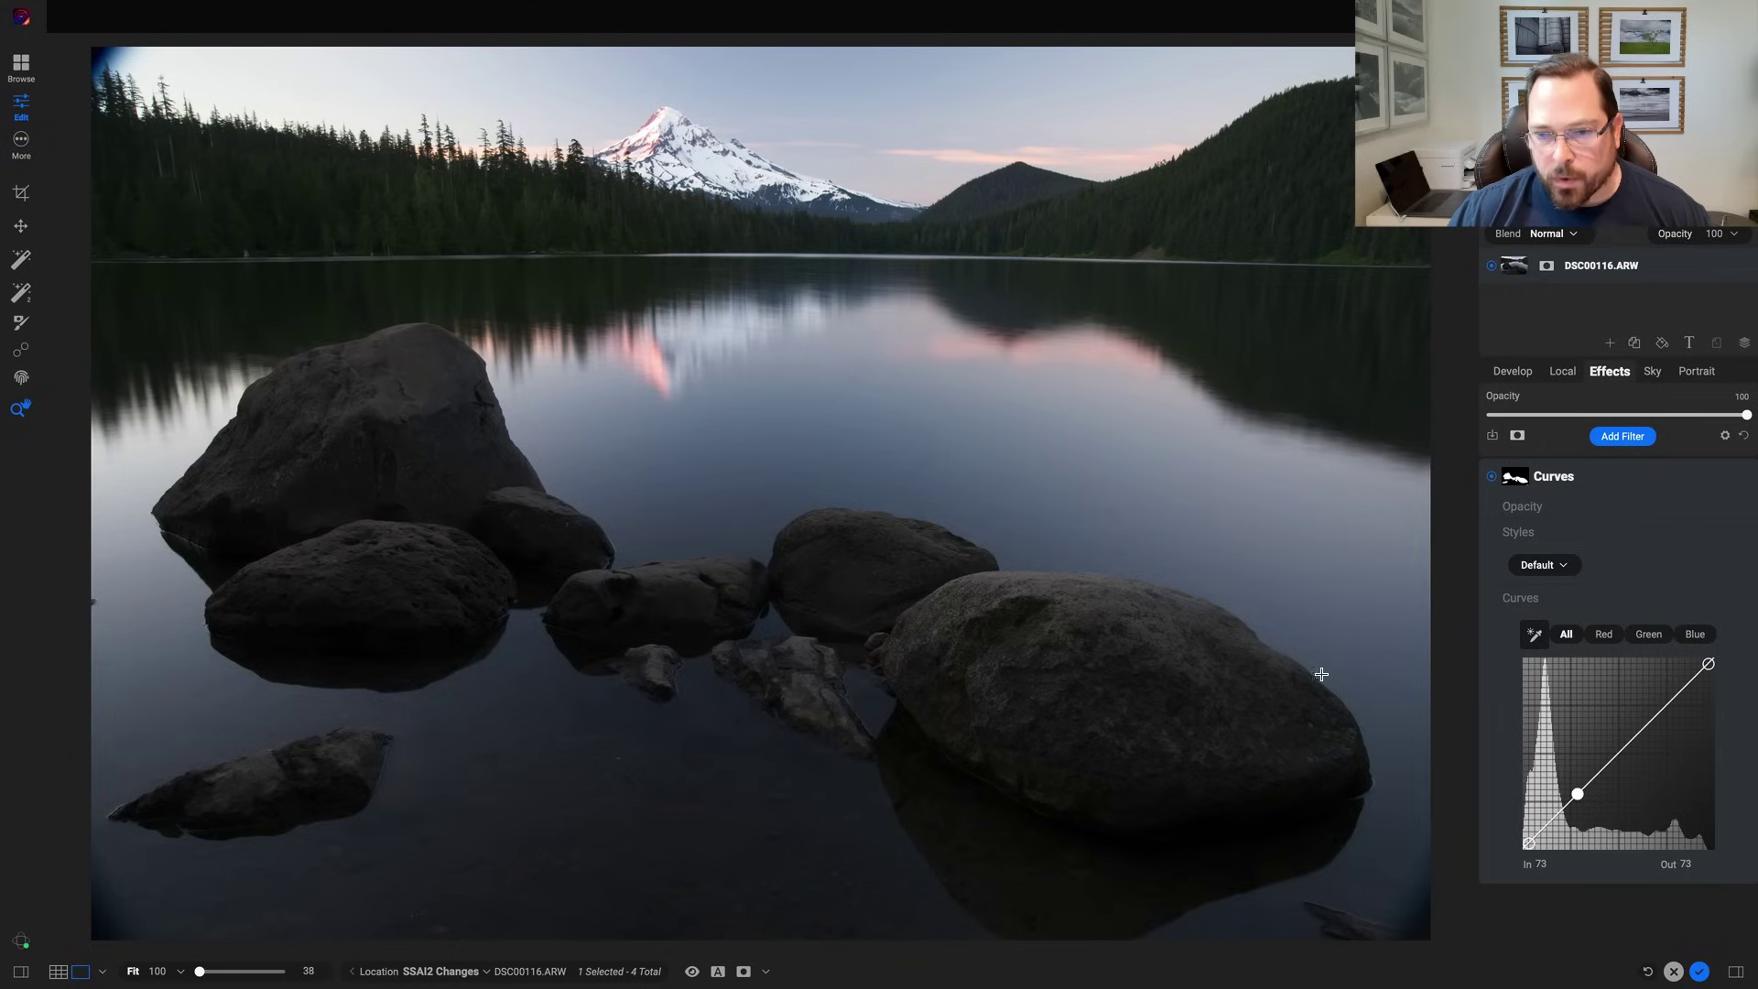
pyautogui.click(1146, 721)
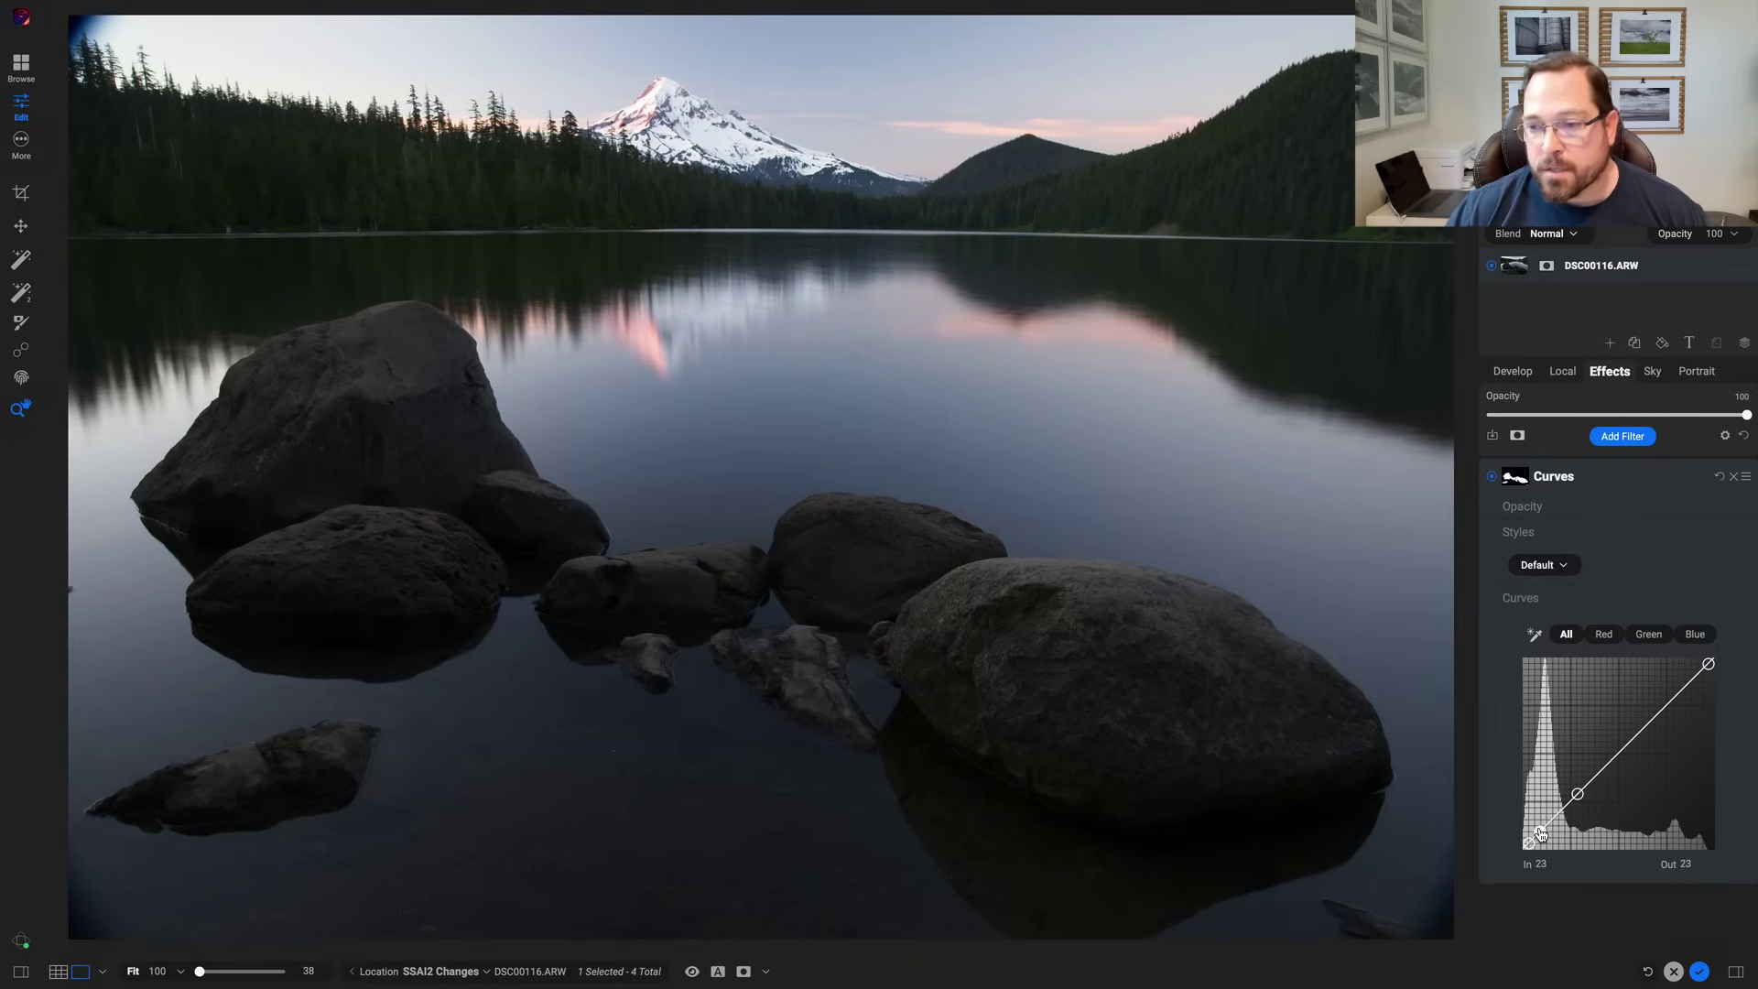
pyautogui.moveTo(1541, 834); pyautogui.dragTo(1543, 824)
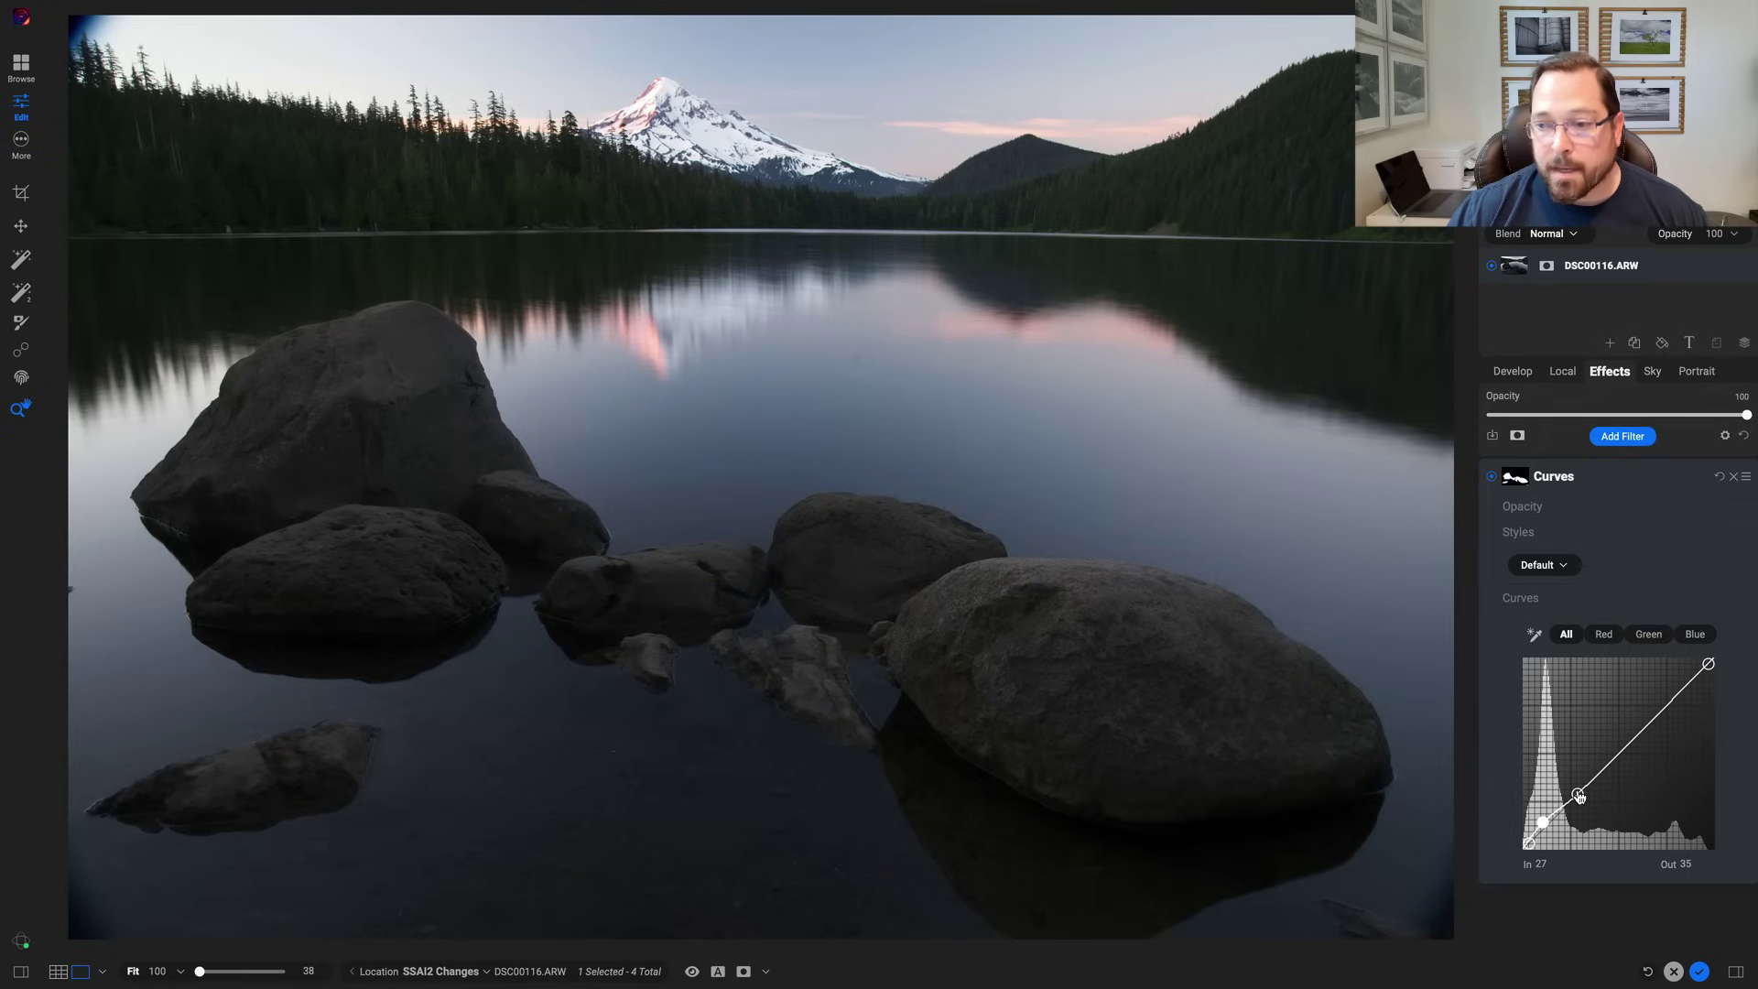
pyautogui.moveTo(1578, 795); pyautogui.dragTo(1575, 773)
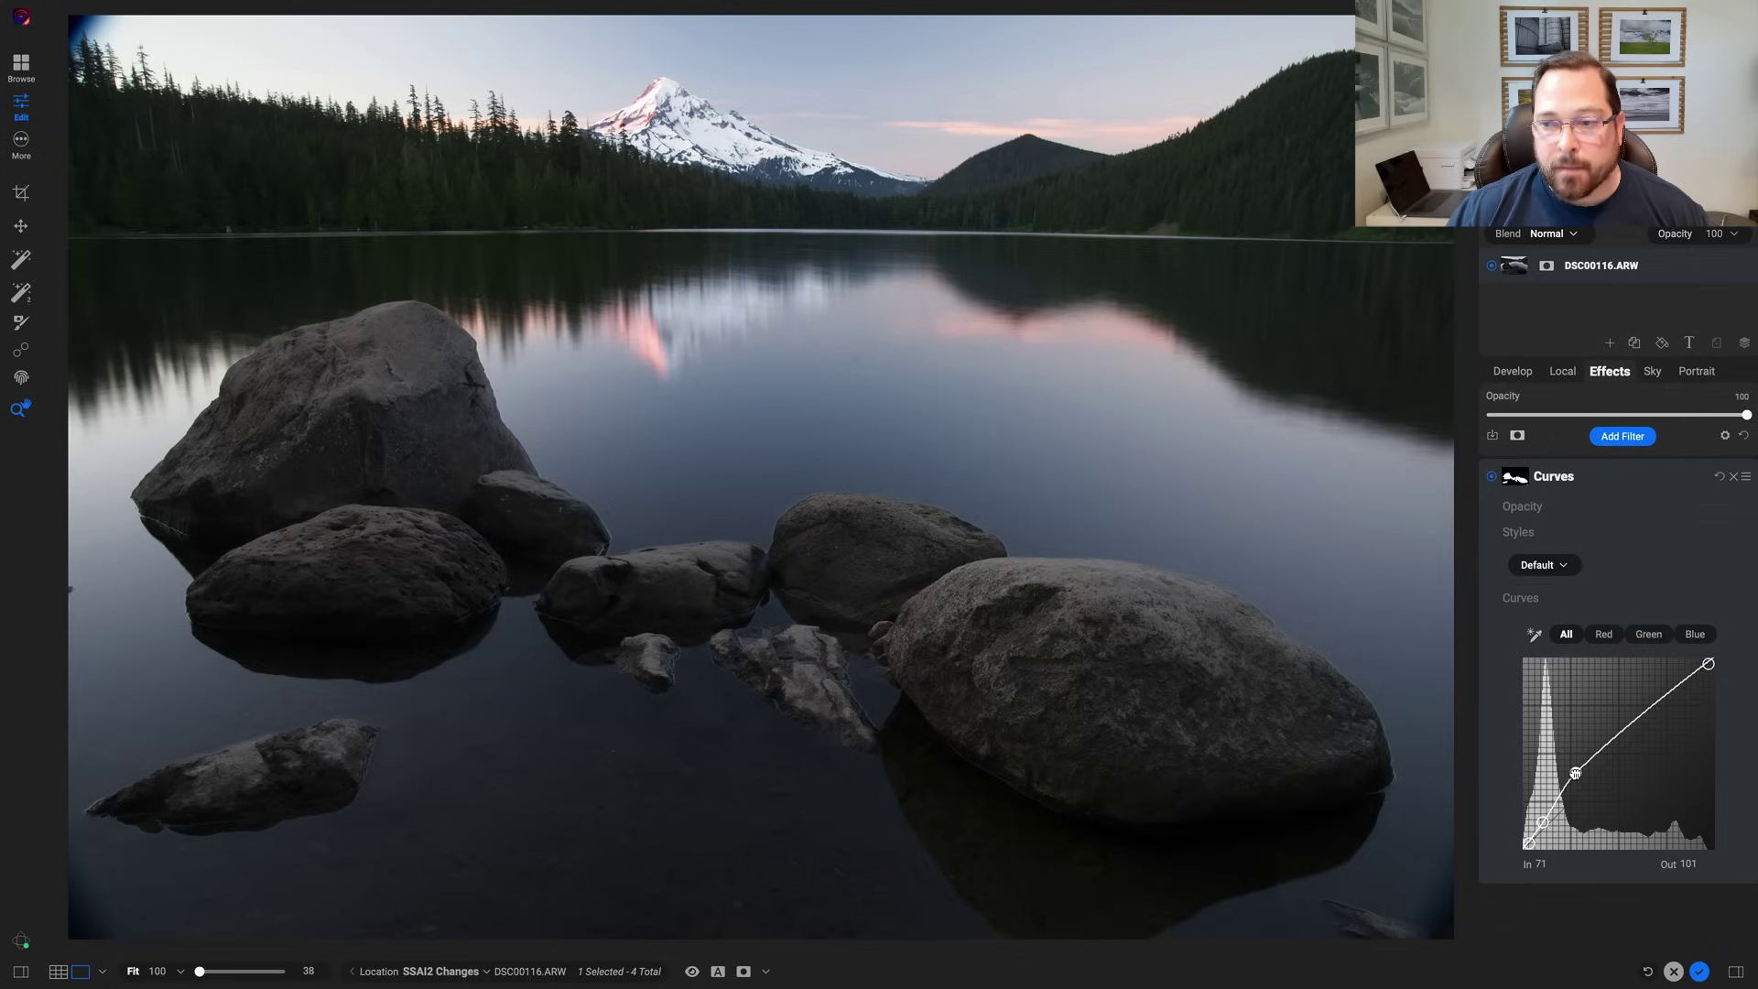
pyautogui.moveTo(1575, 774); pyautogui.dragTo(1573, 771)
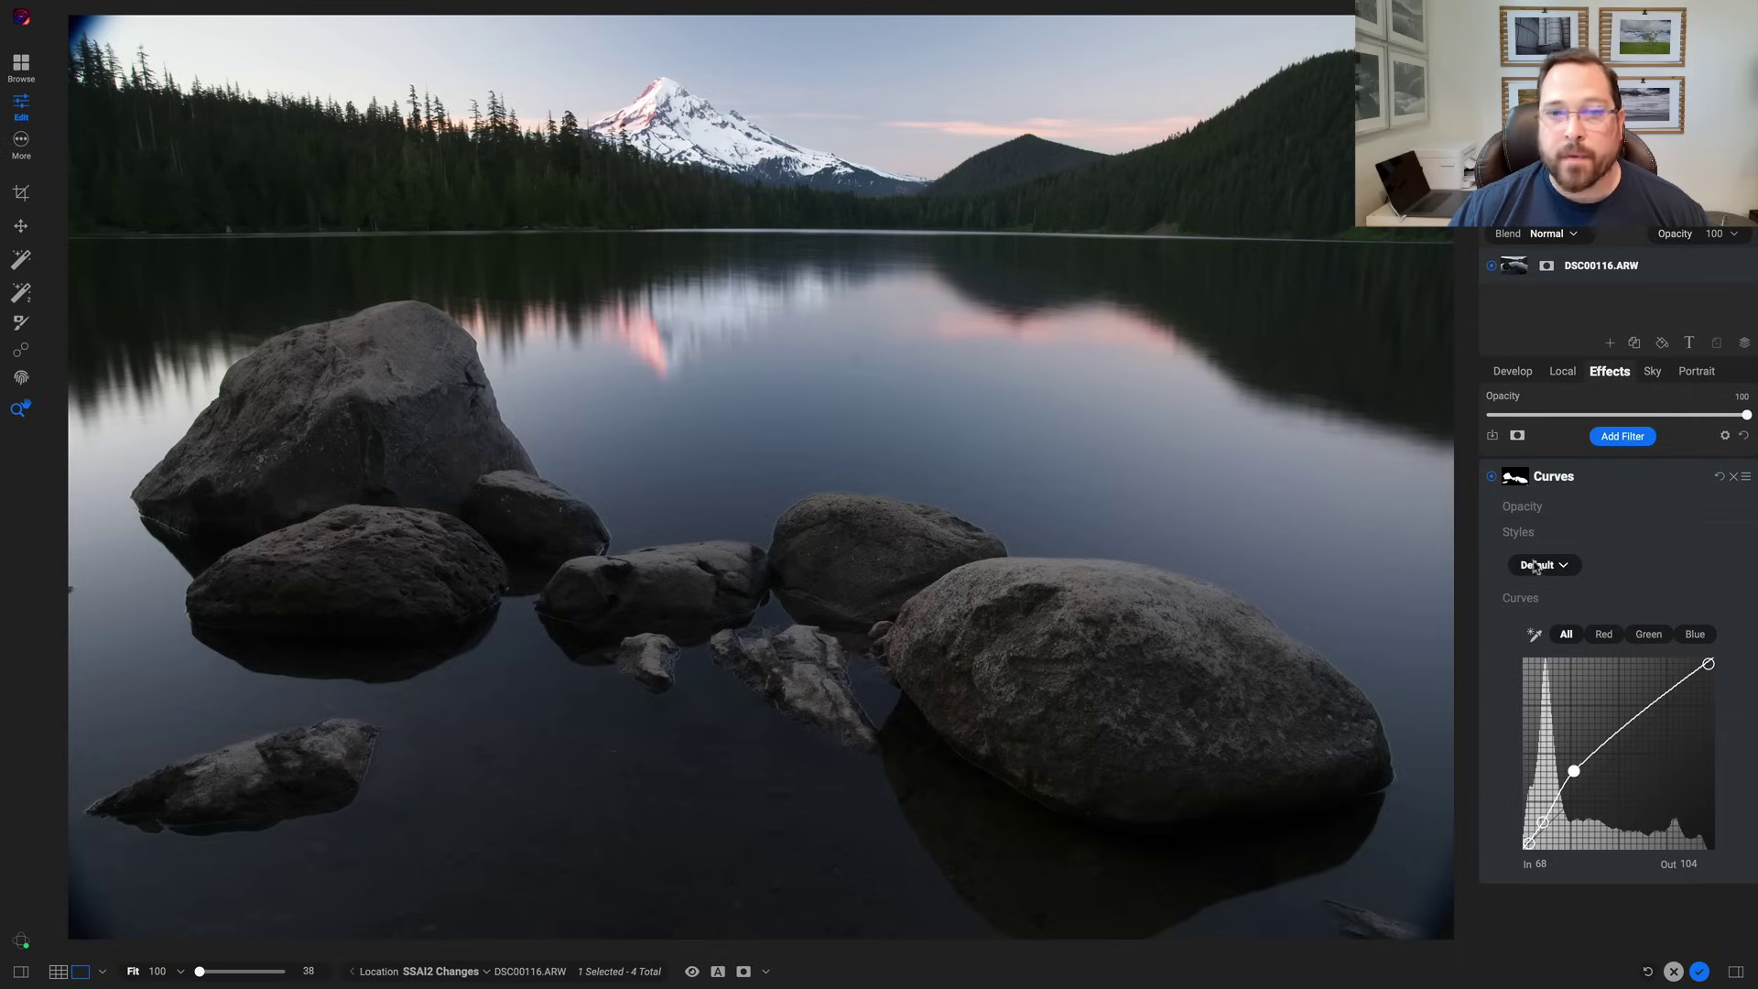
# - Toggle the rocks' Curves filter off and on twice to compare before and after
pyautogui.click(1490, 478)
pyautogui.click(1491, 478)
pyautogui.click(1491, 478)
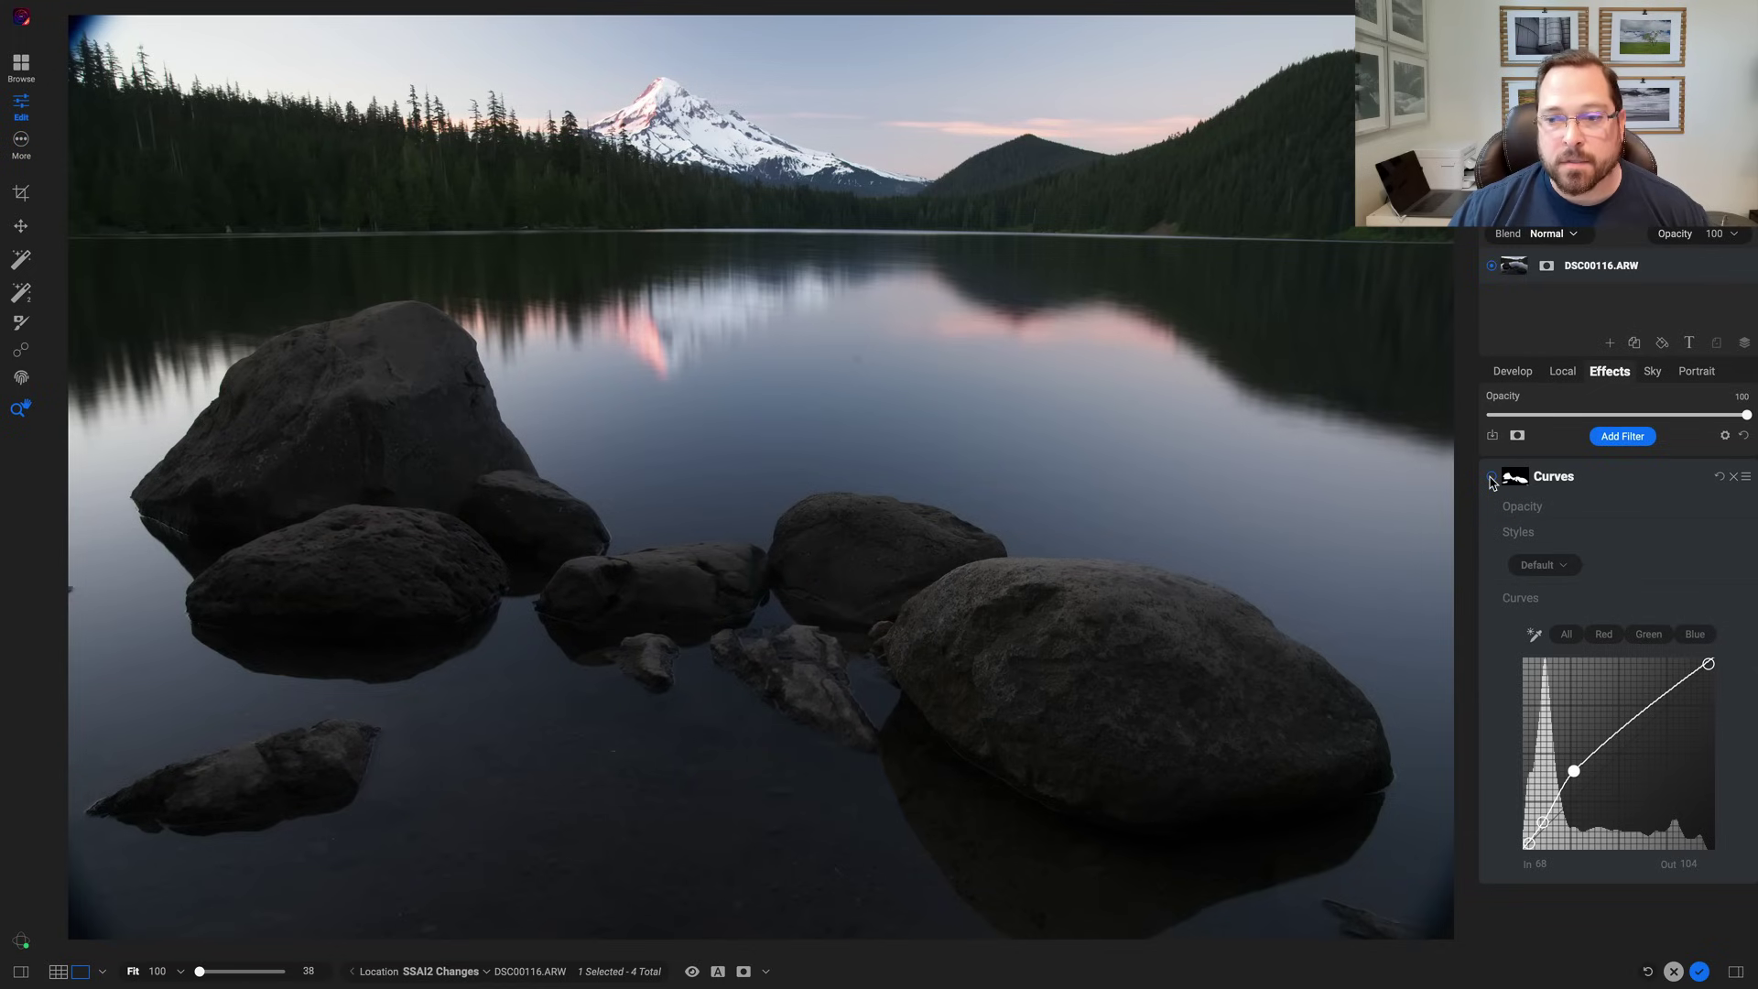
pyautogui.click(1491, 478)
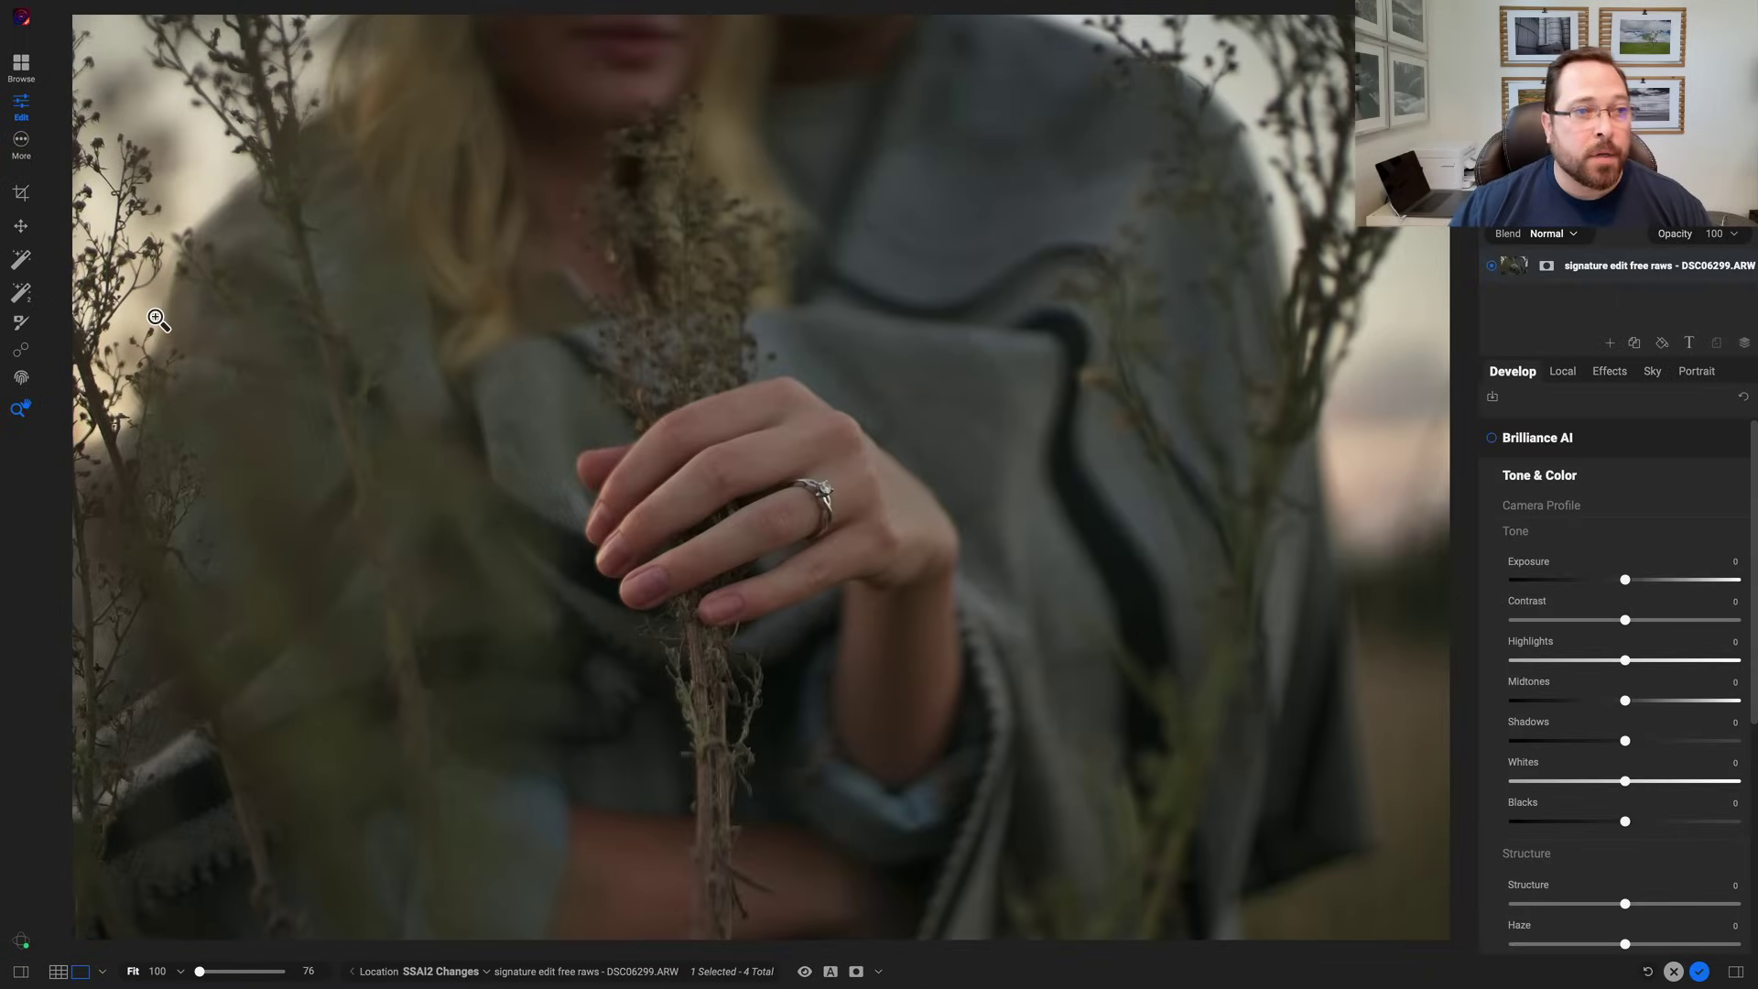
# - Choose the Super Select brush to mask the ring on the woman's finger
pyautogui.click(22, 260)
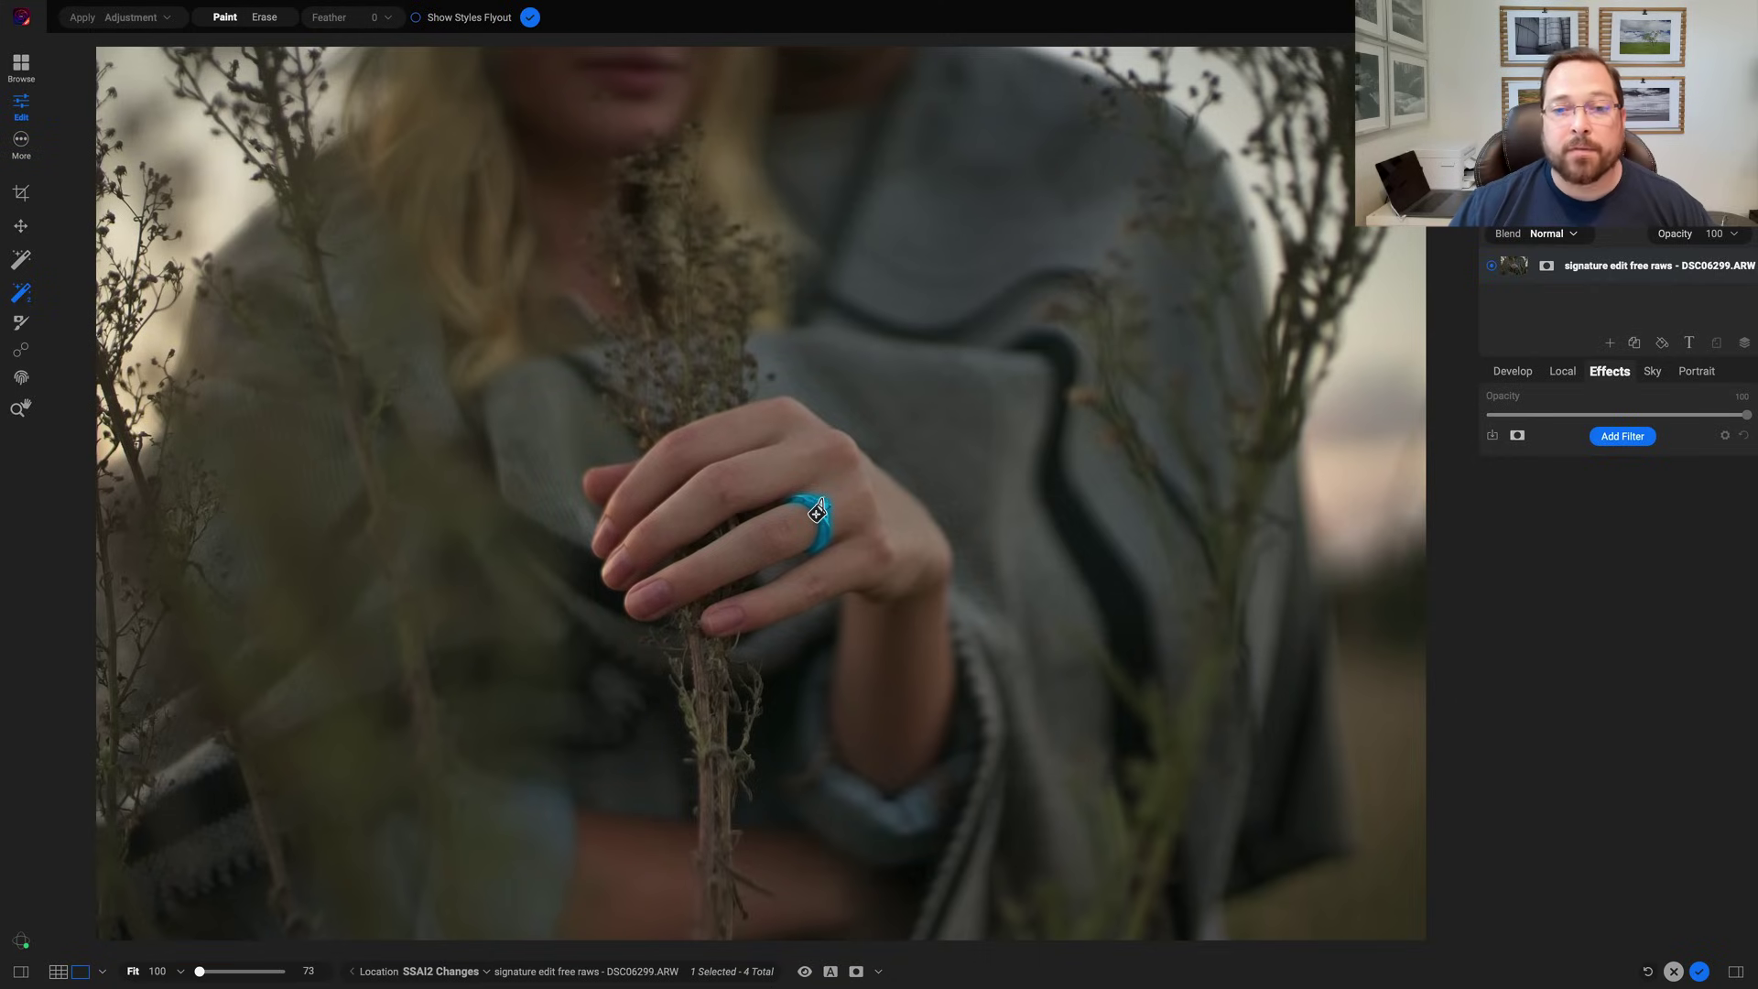
# - Give the ring a Surreal Dynamic Contrast, then Super Select the hand and add Skin Retouching
pyautogui.click(817, 513)
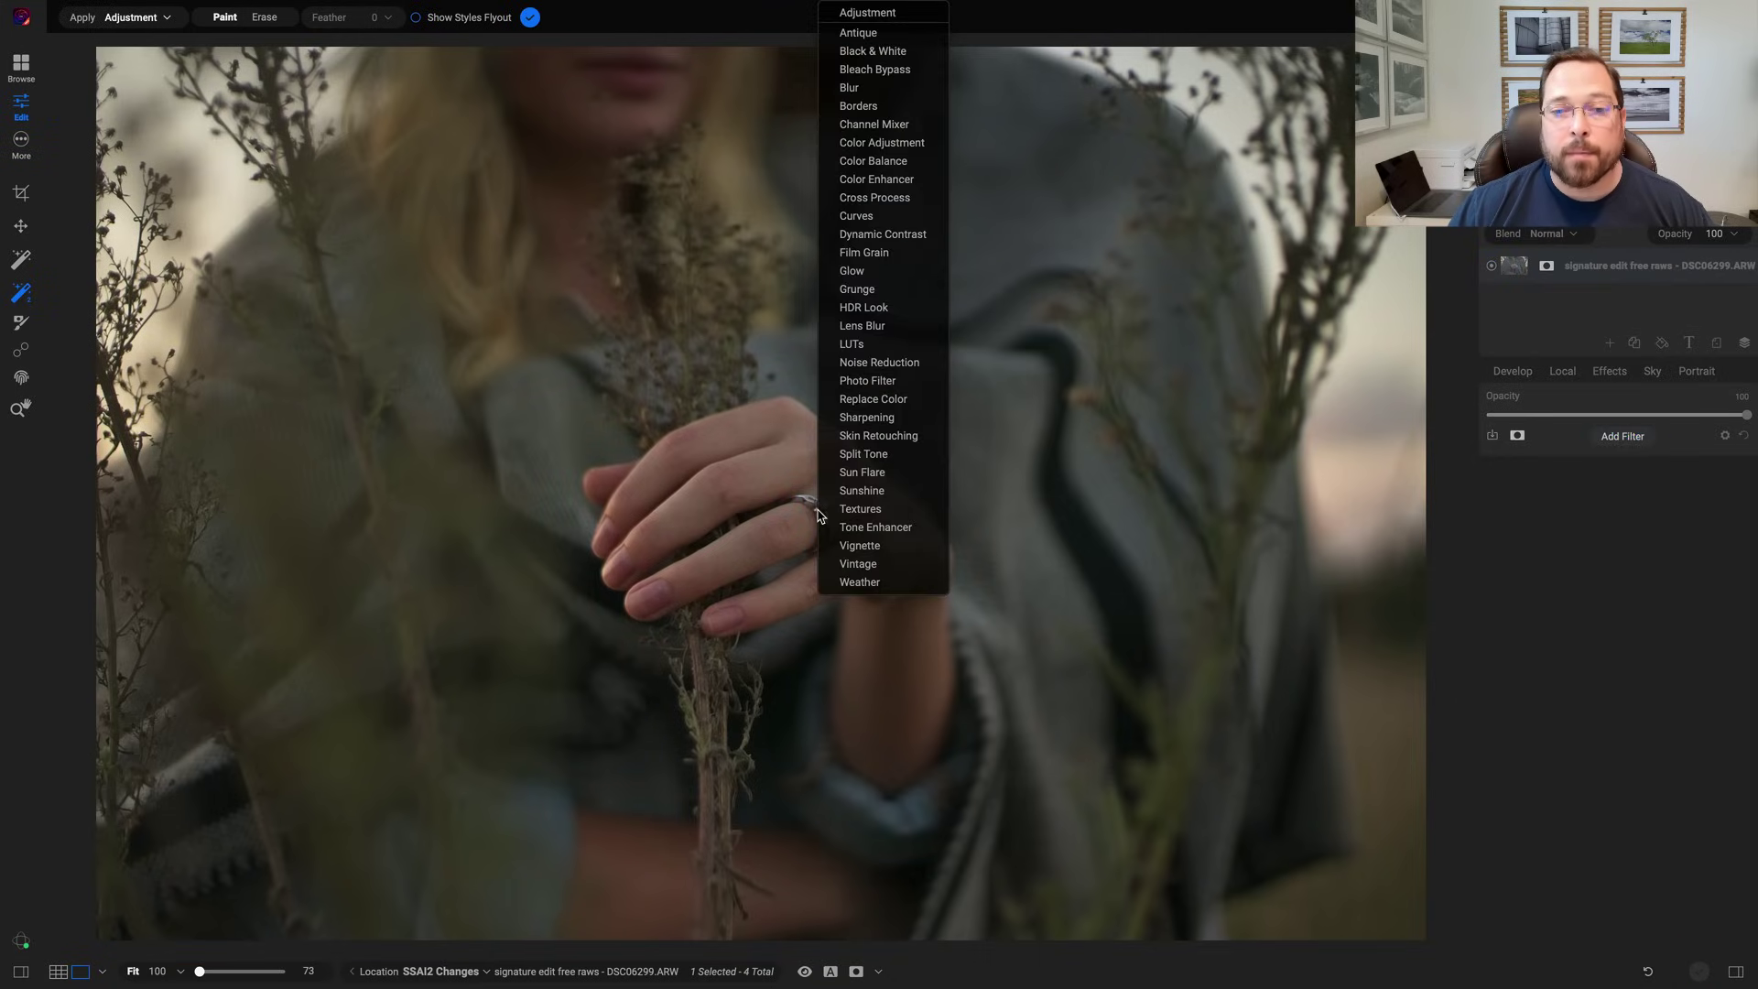
pyautogui.click(870, 236)
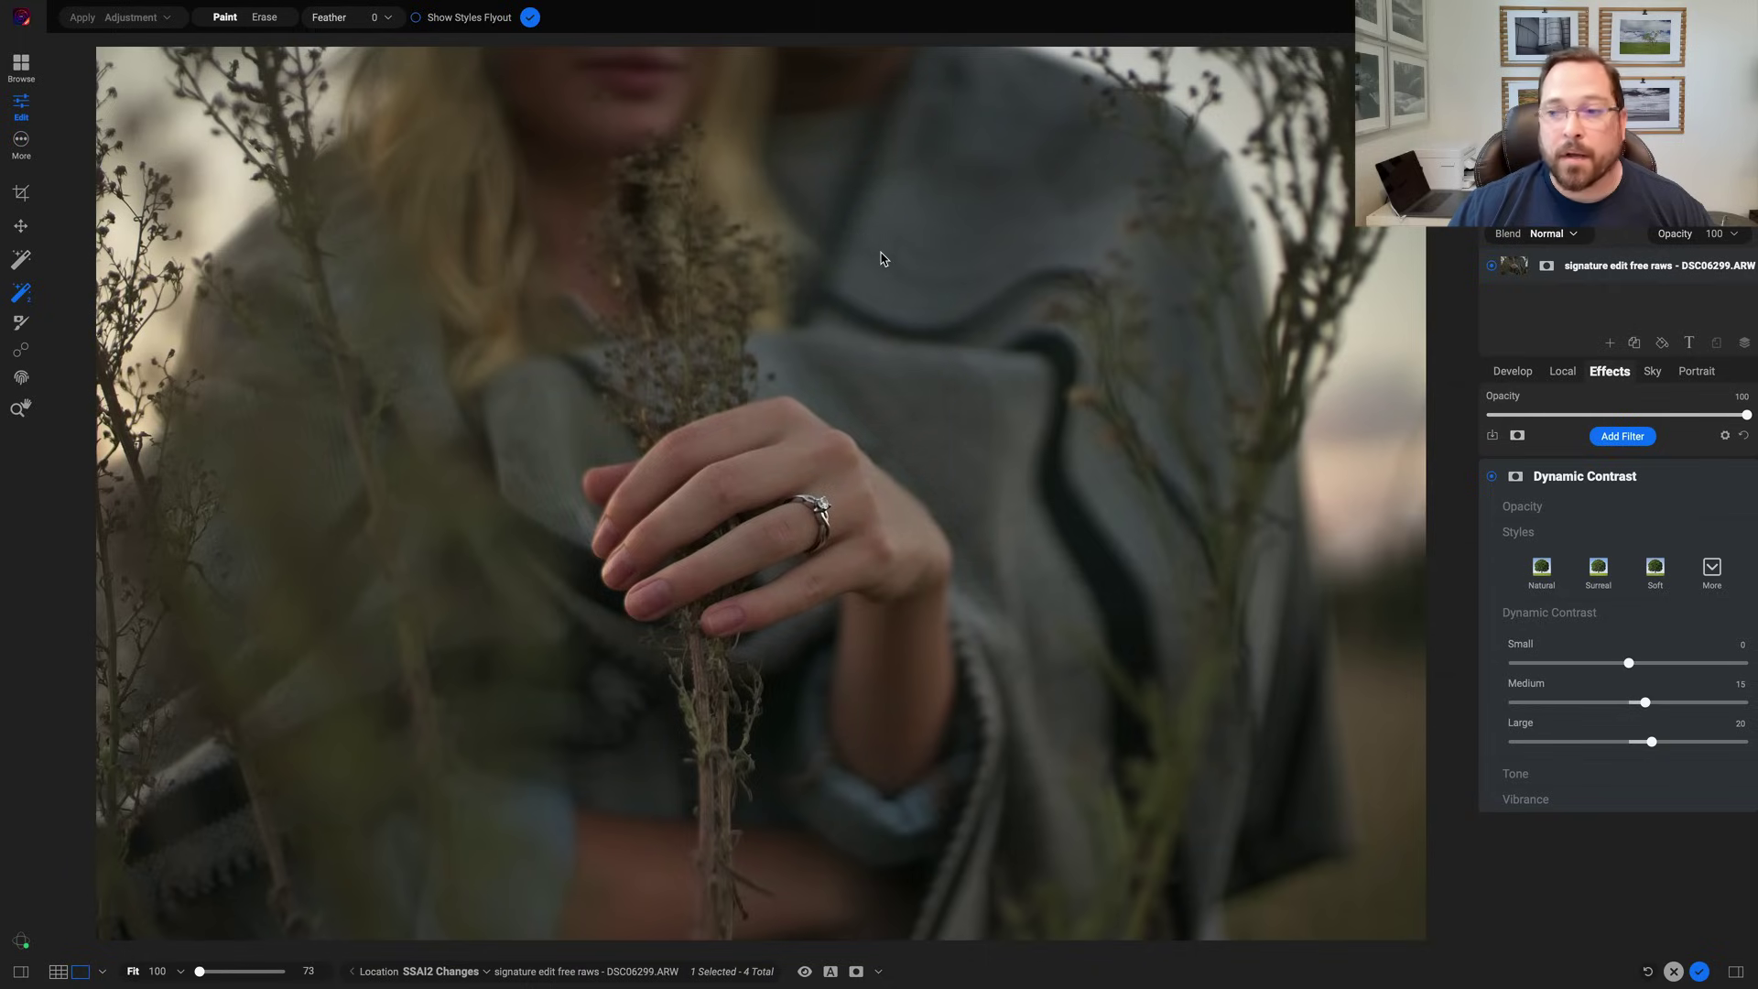
pyautogui.click(1598, 571)
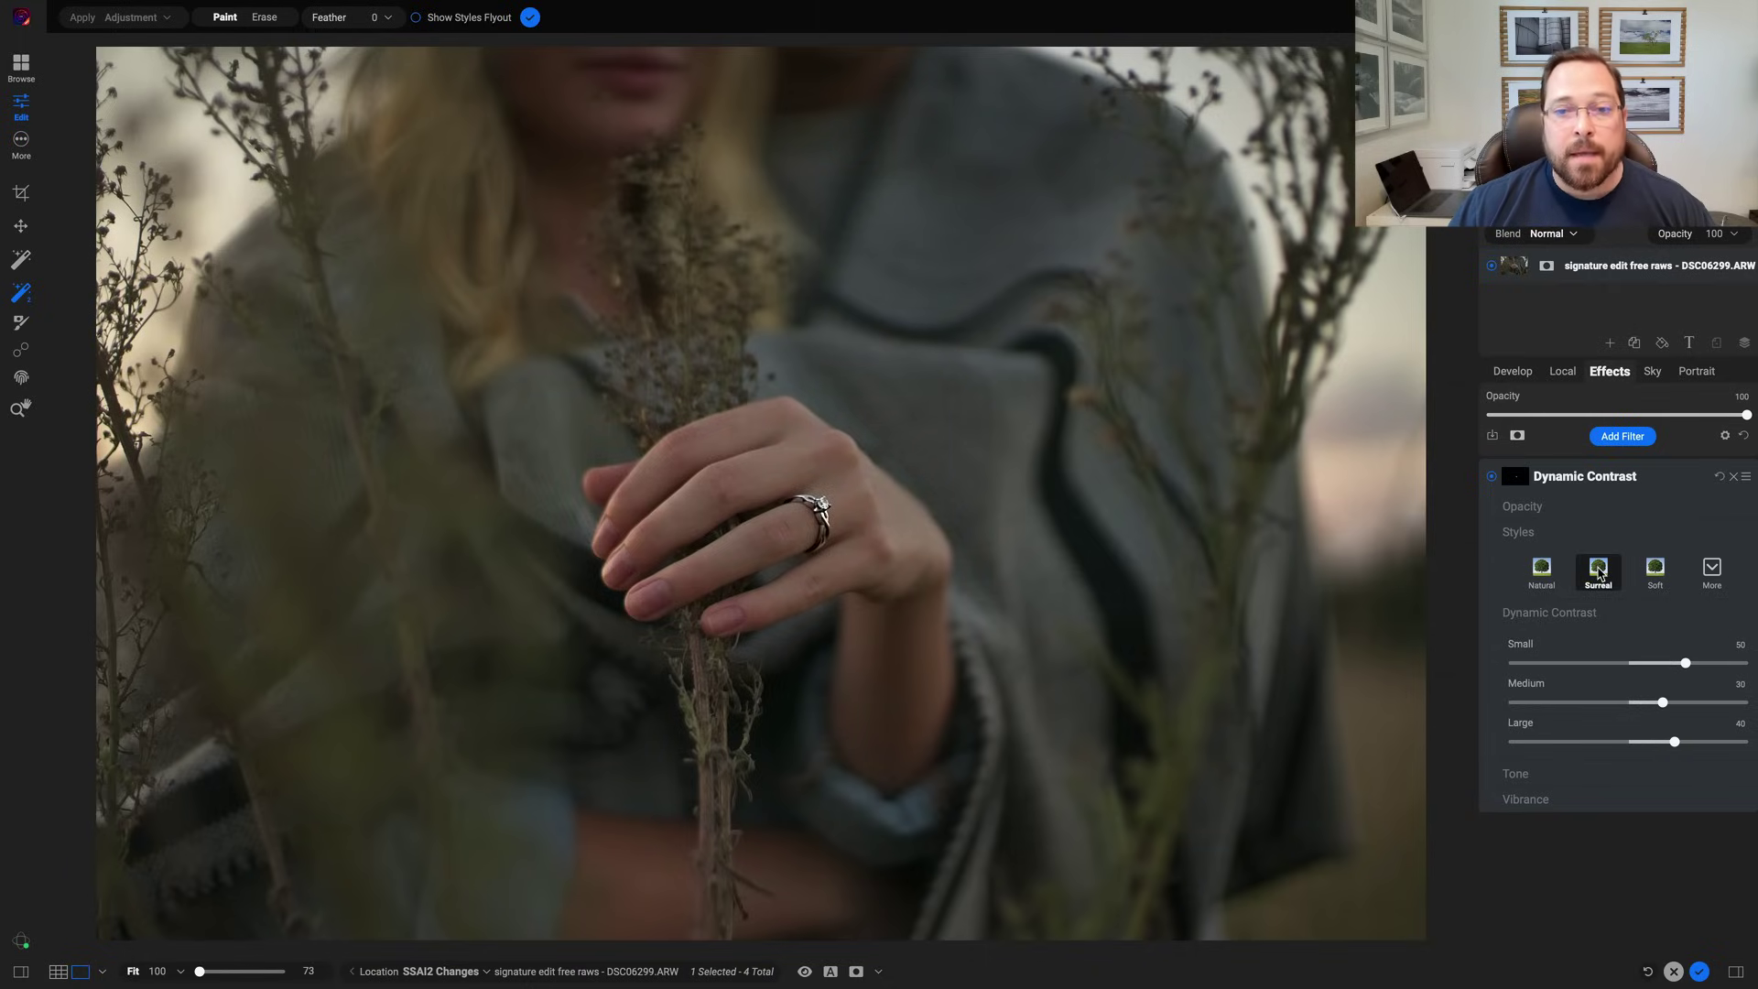
pyautogui.click(761, 443)
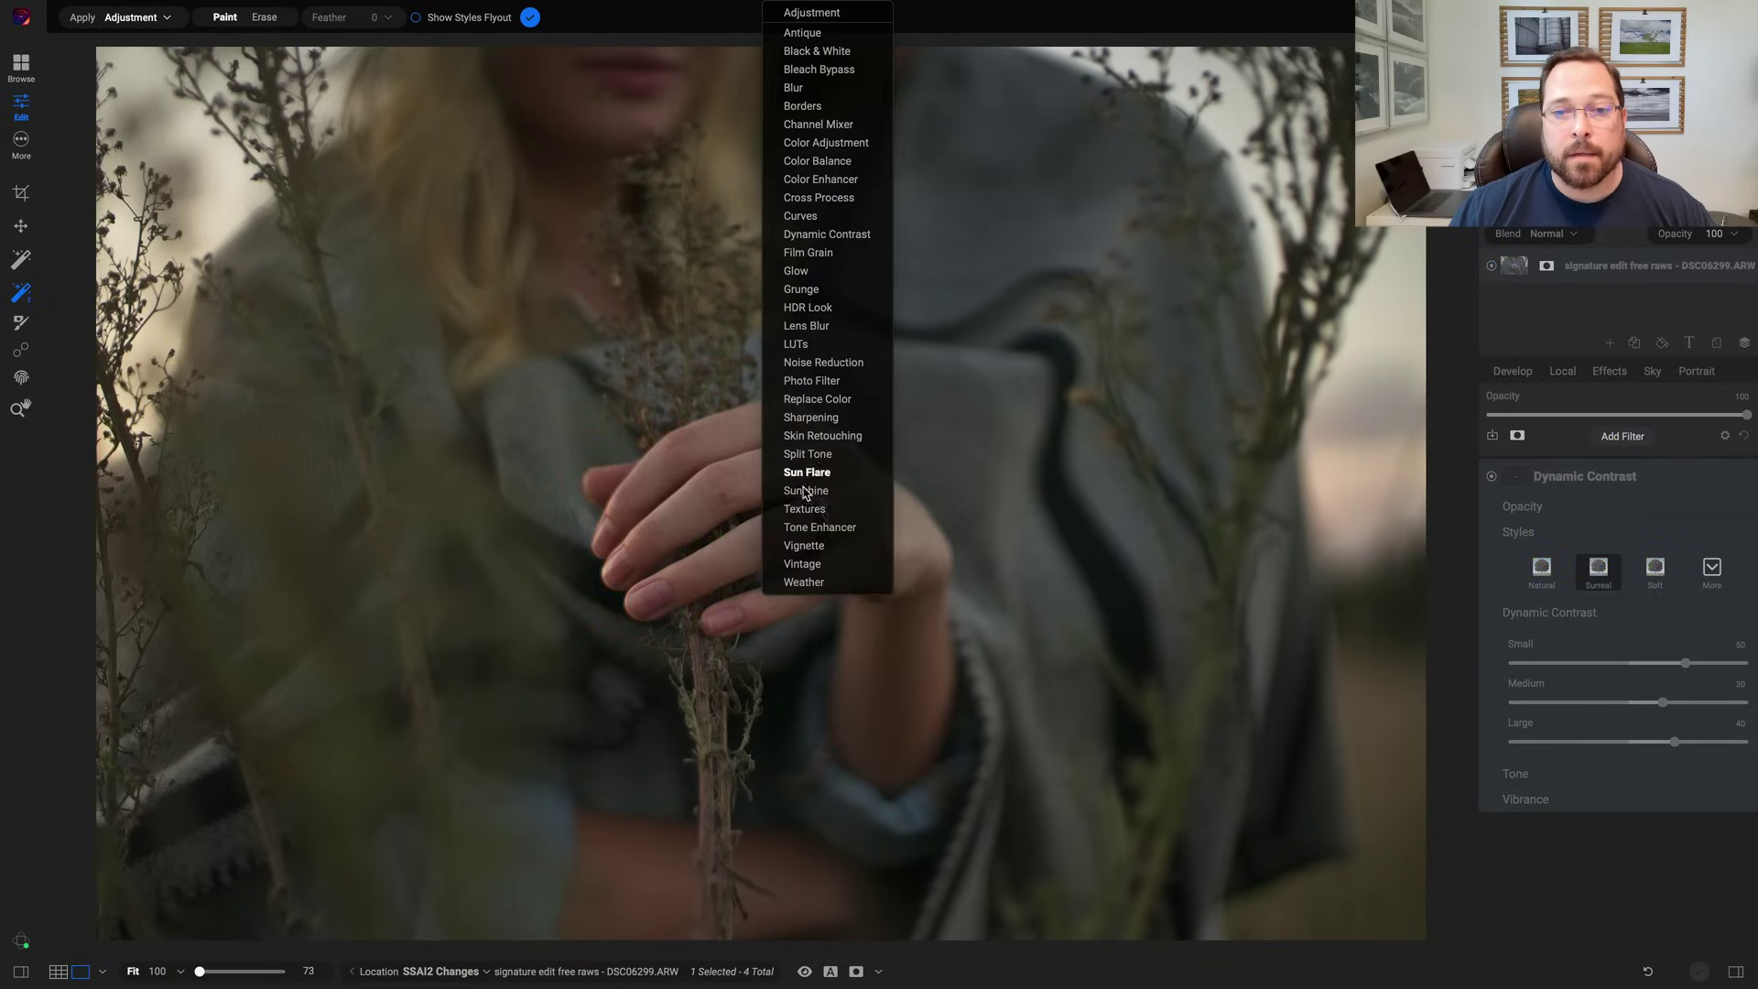
pyautogui.click(835, 435)
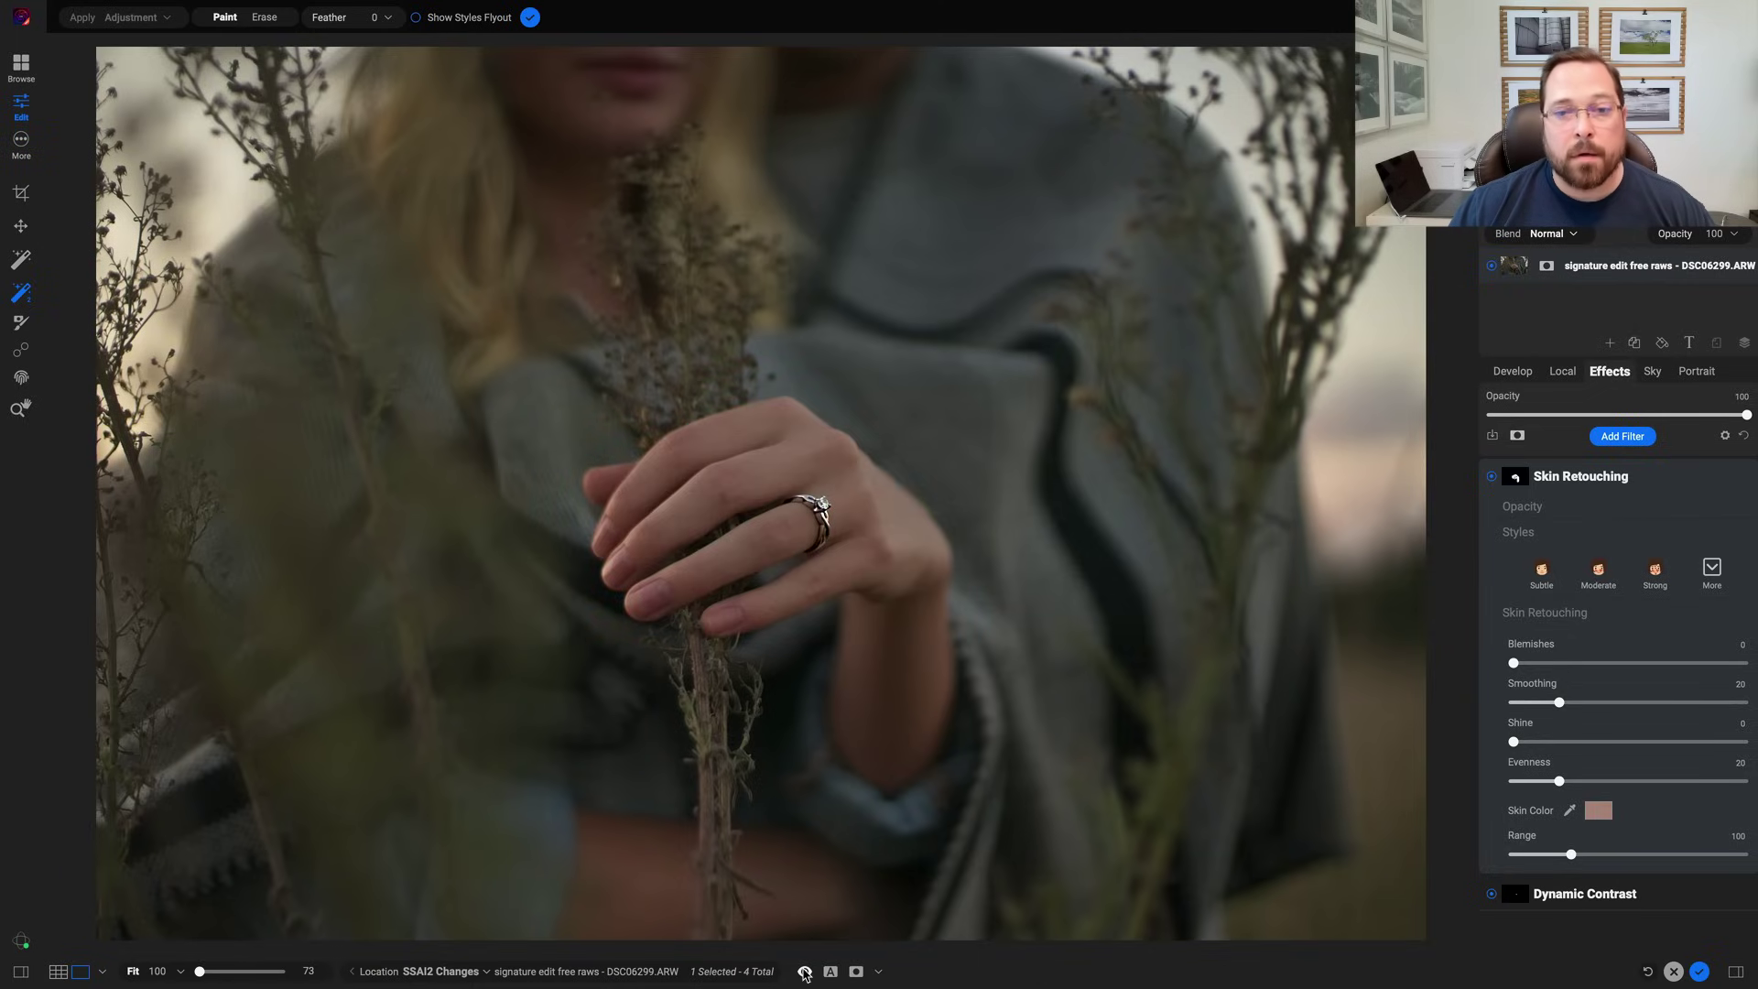
# - Toggle the edit preview off and on twice to compare the plants portrait before and after
pyautogui.click(804, 973)
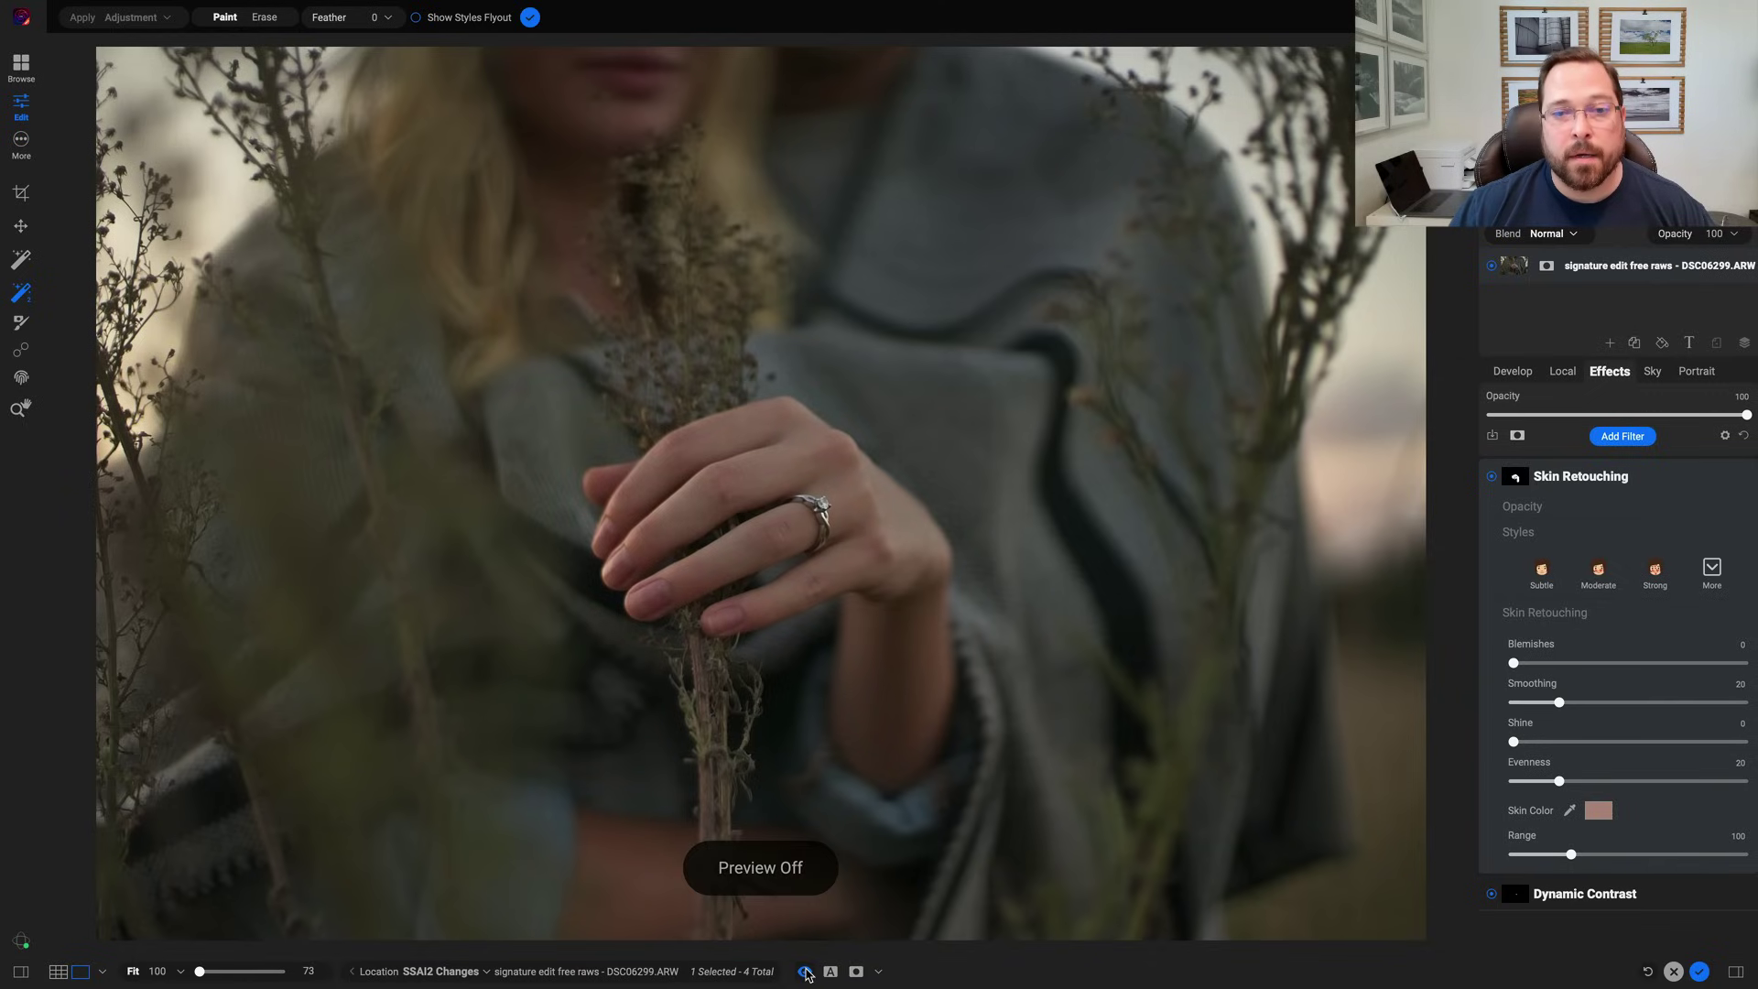
pyautogui.click(804, 973)
pyautogui.click(805, 972)
pyautogui.click(804, 973)
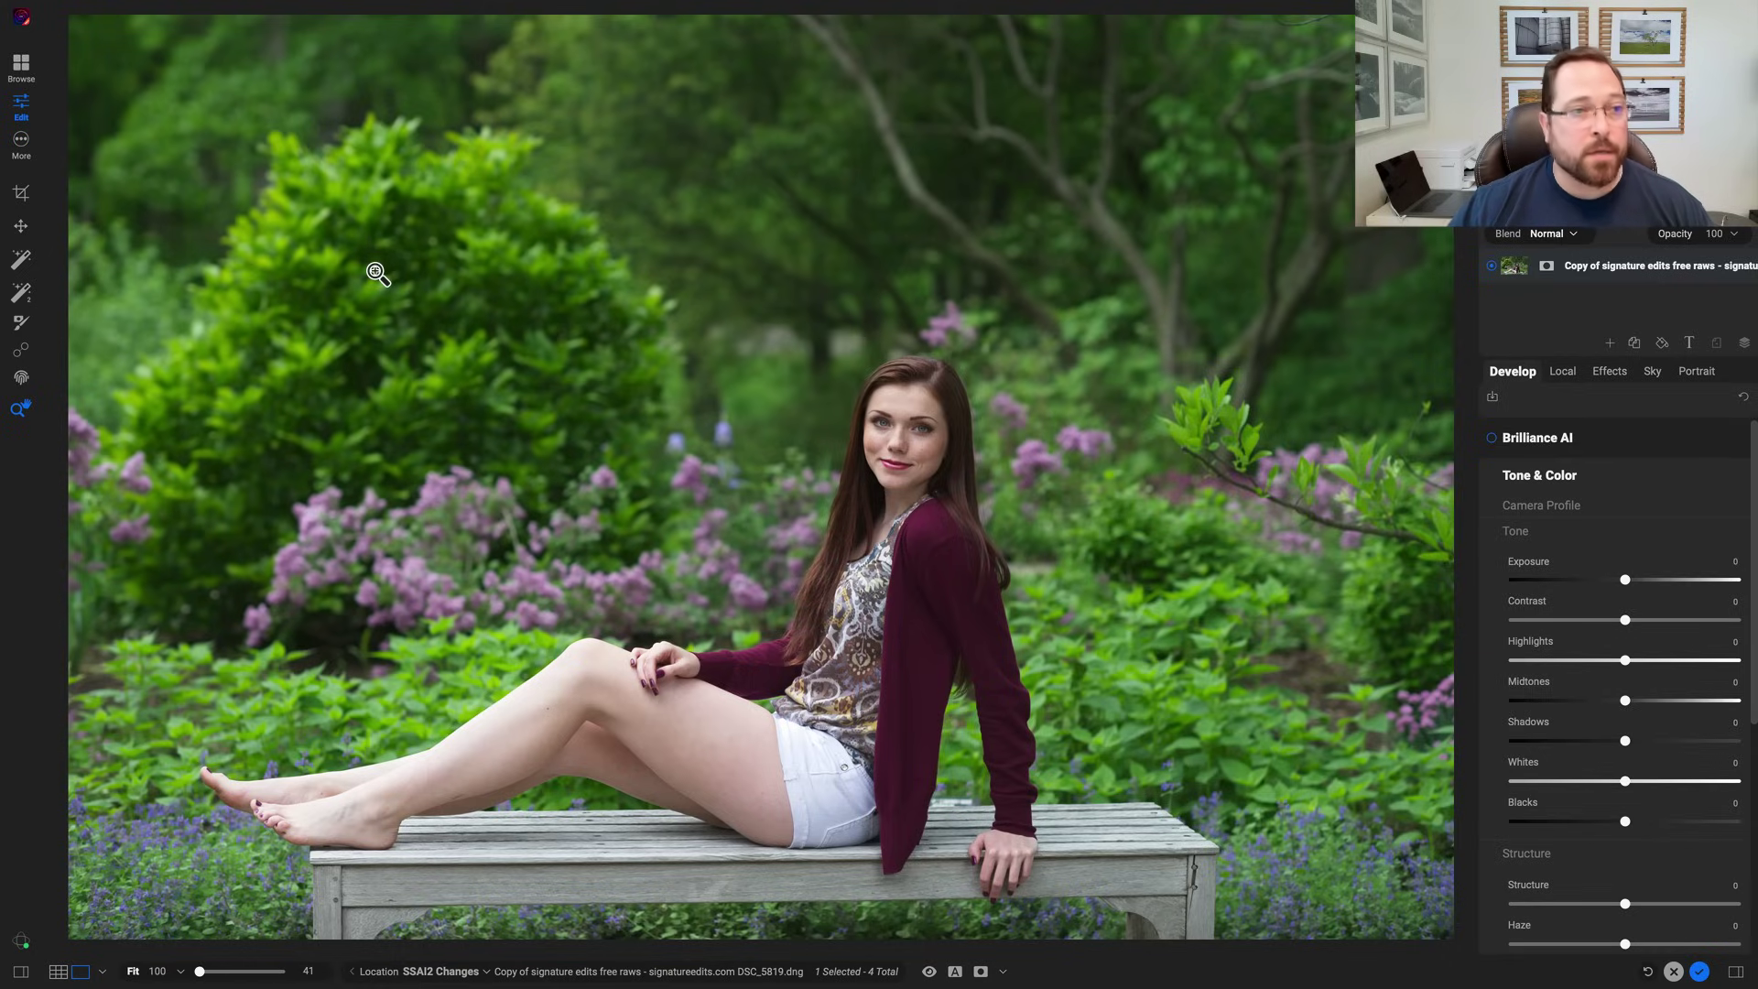
# - Super Select the woman and add a full-strength red Photo Filter (Hue 0, Amount 100)
pyautogui.click(22, 258)
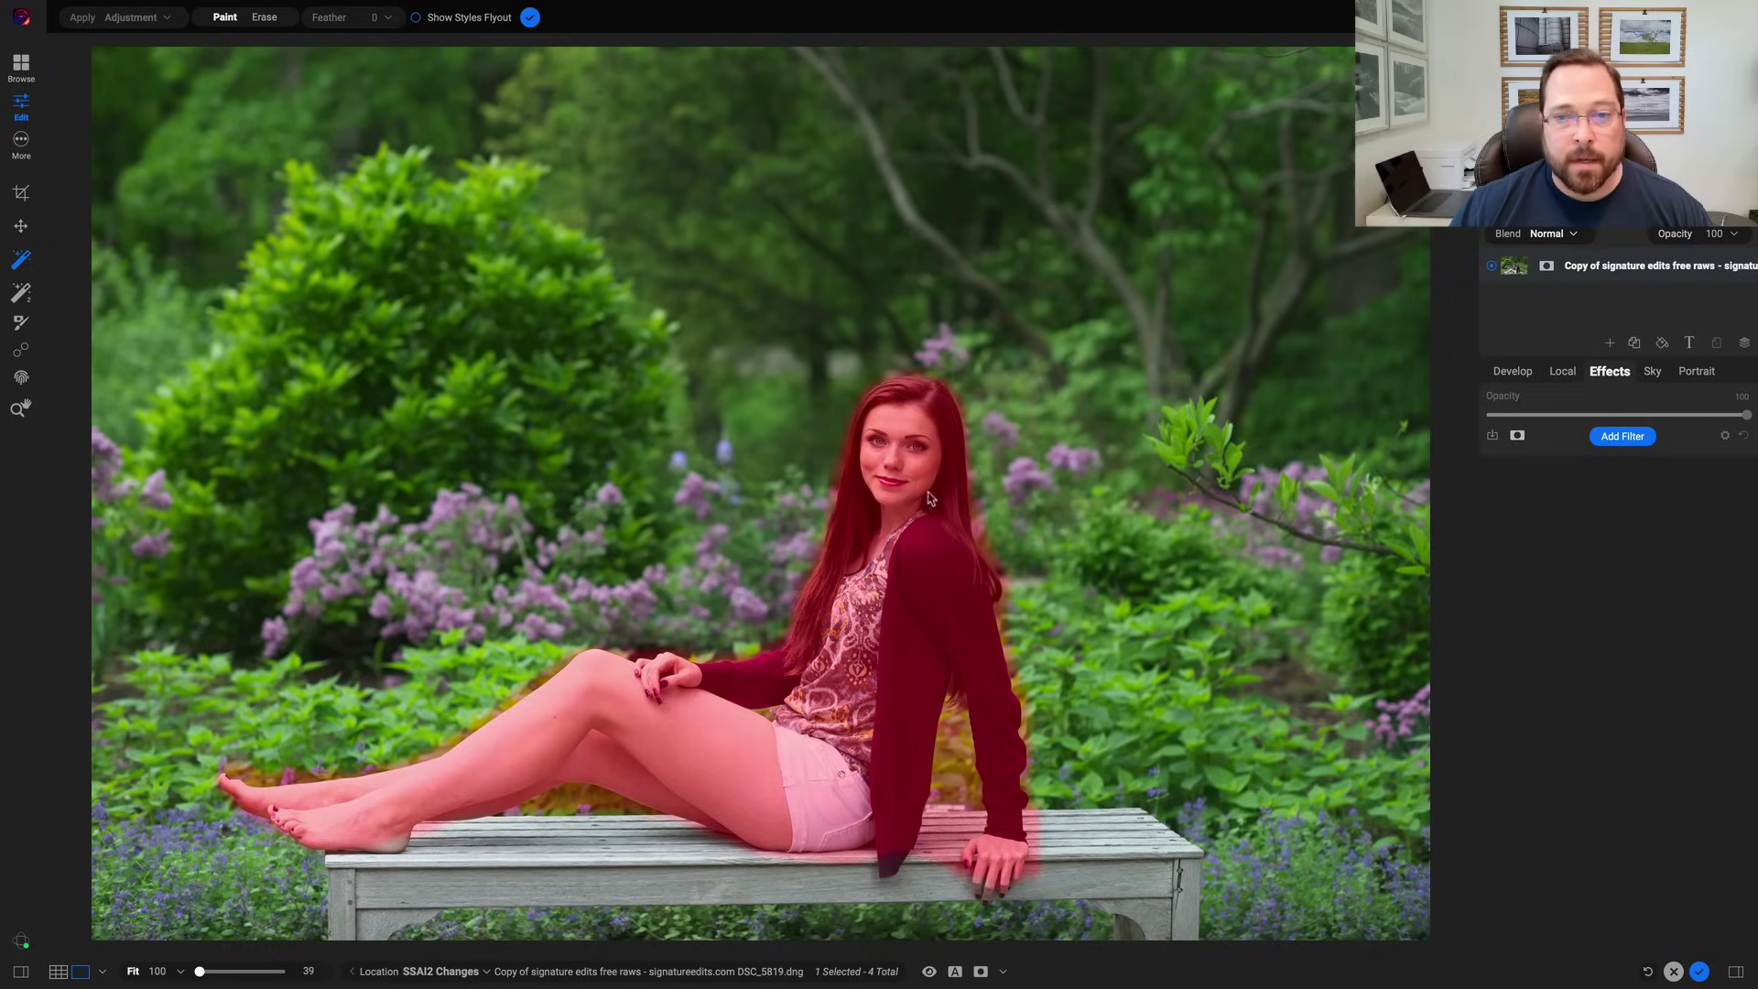
pyautogui.click(913, 545)
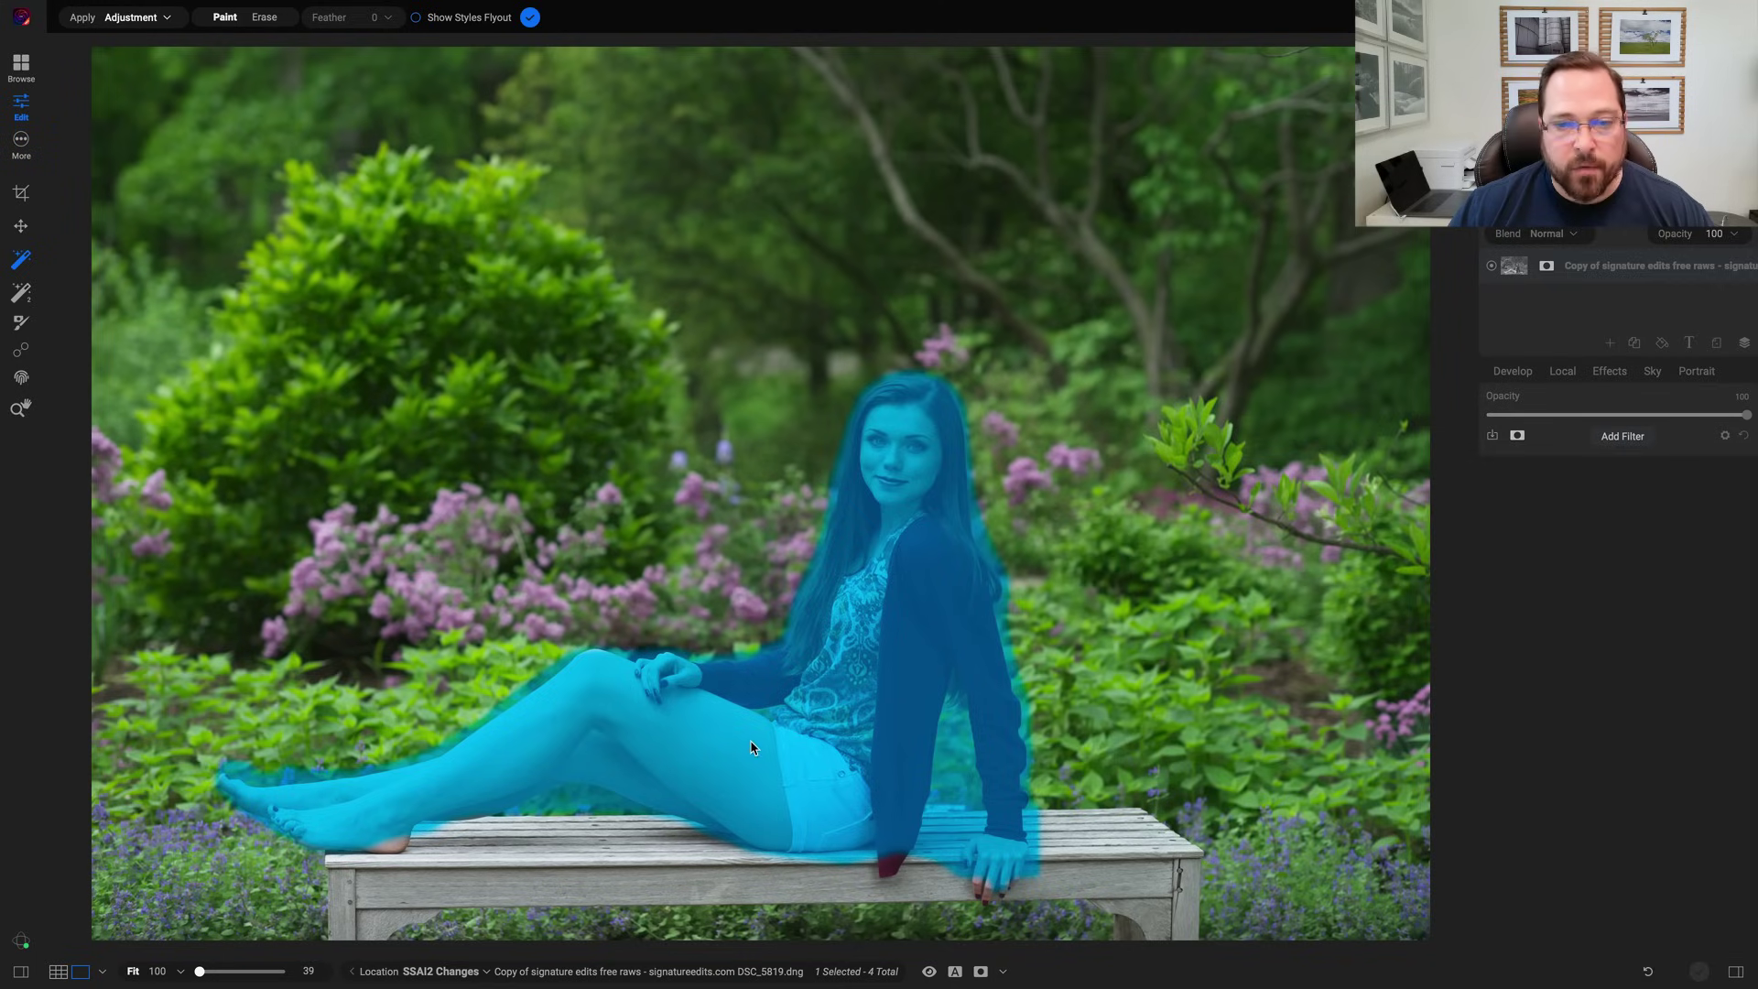
pyautogui.rightClick(865, 577)
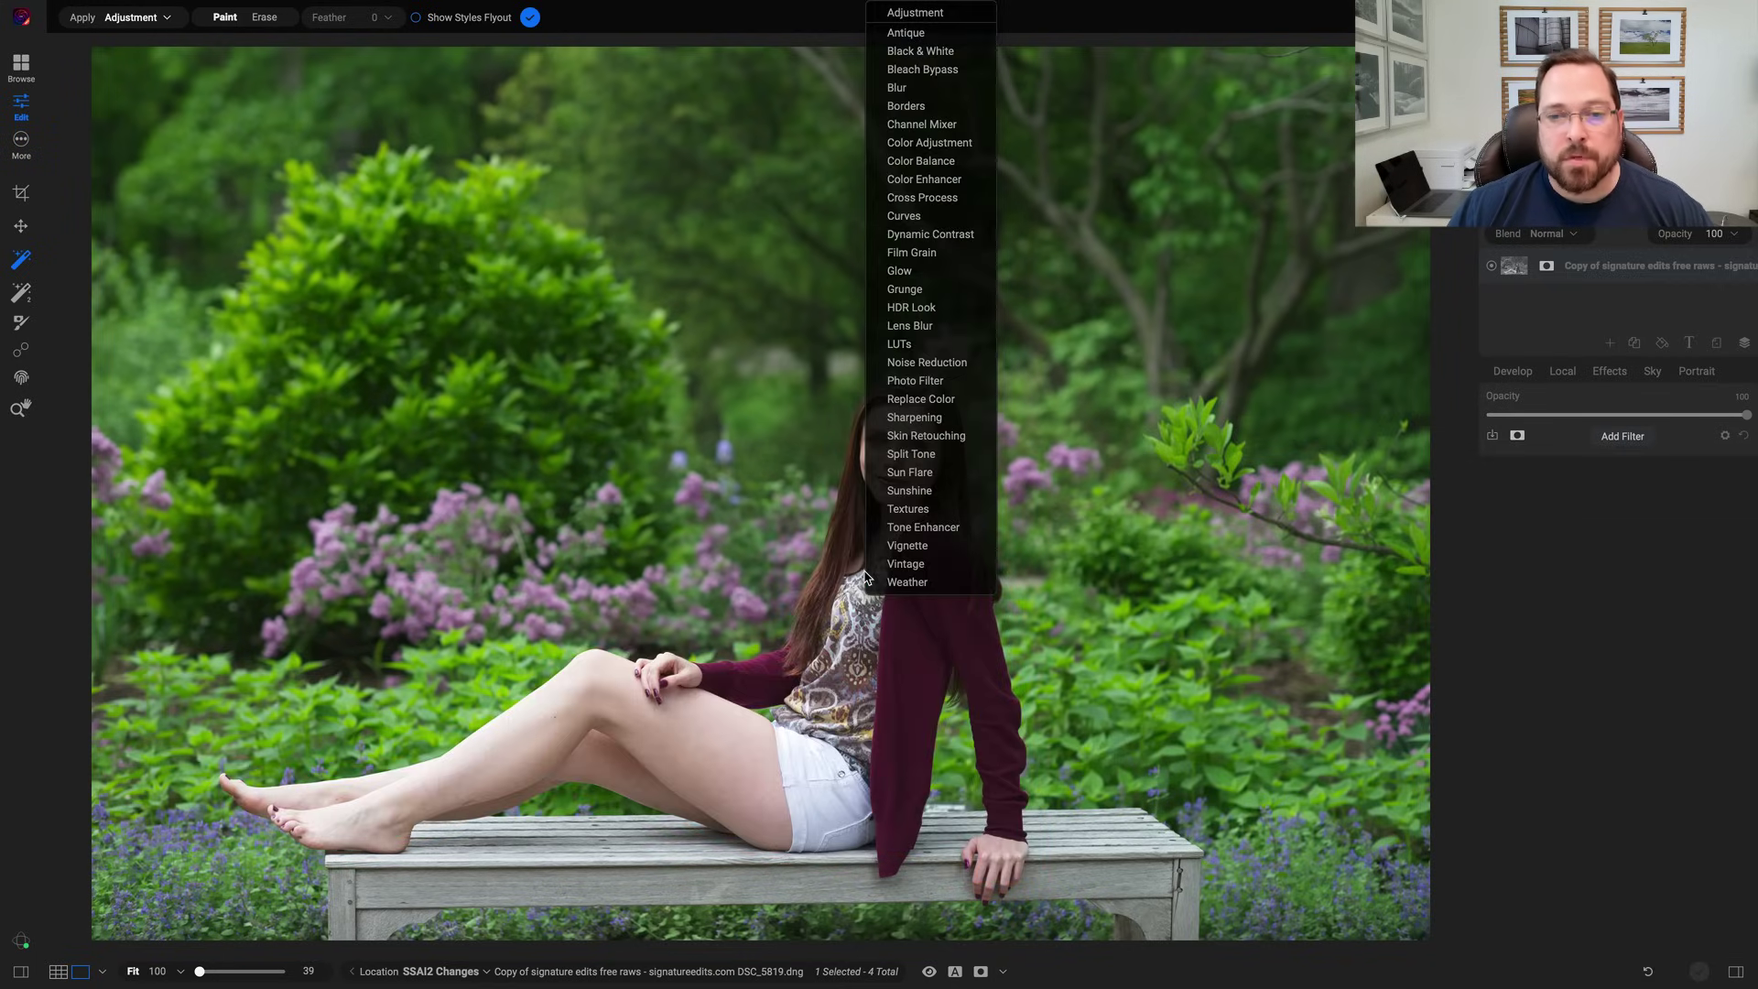
pyautogui.click(919, 383)
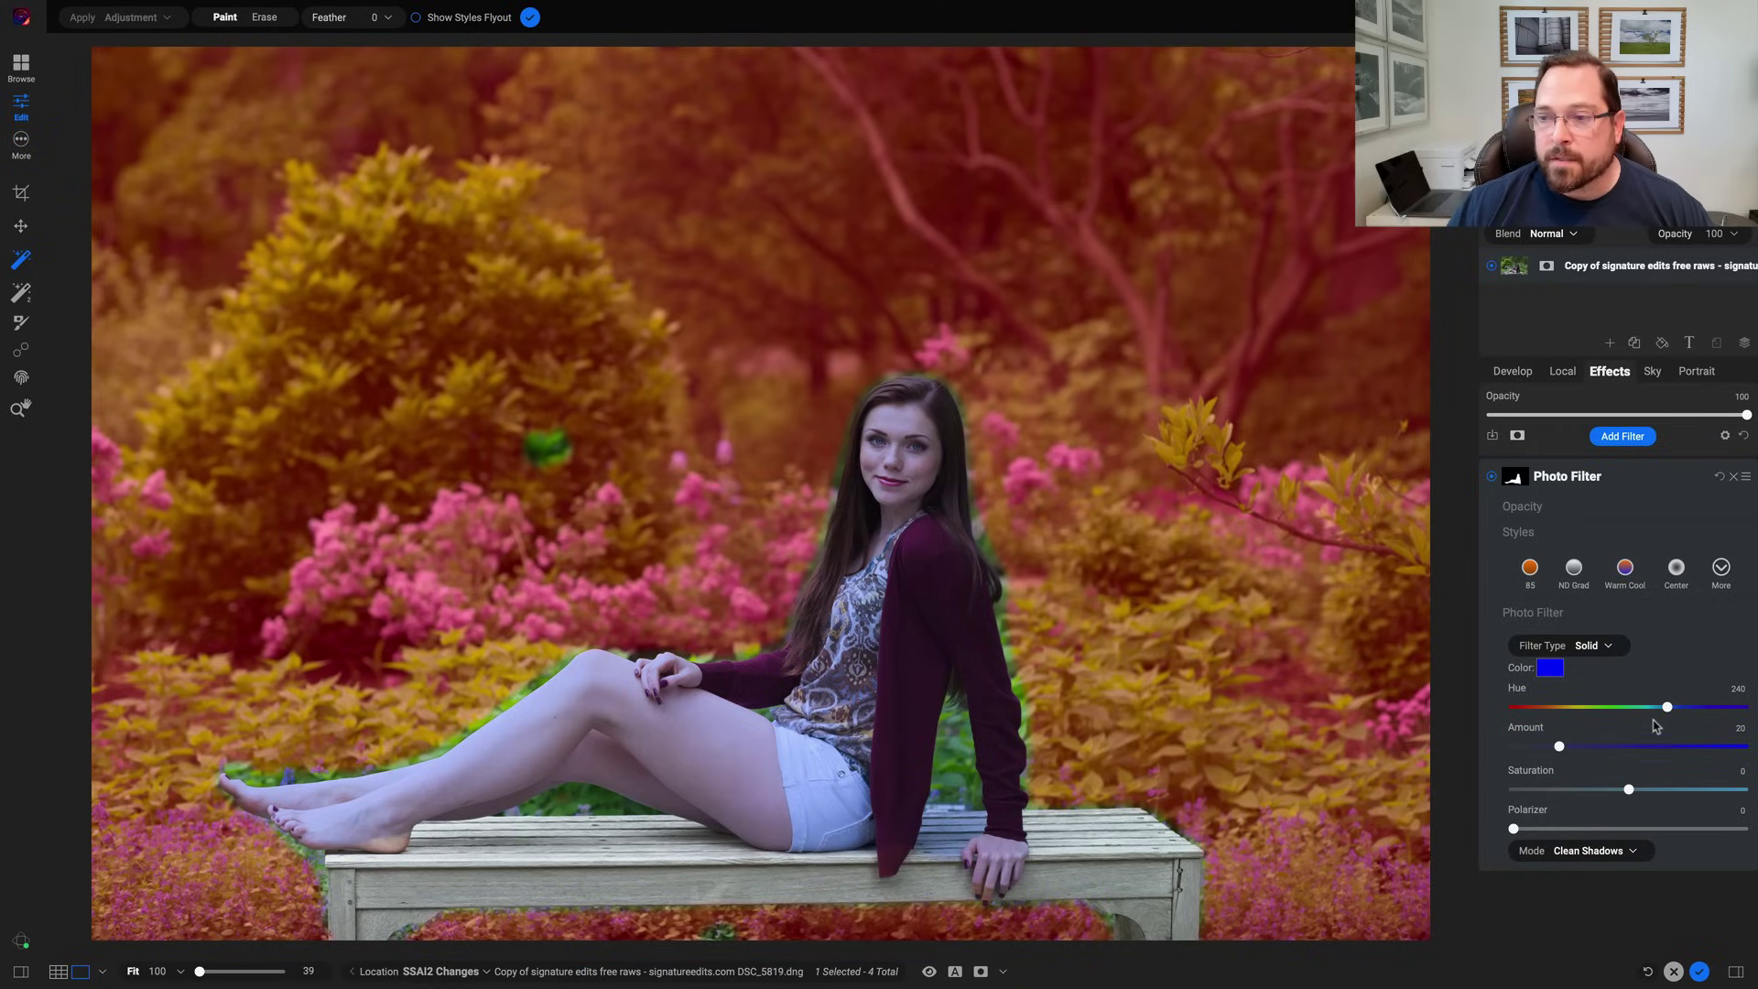
pyautogui.moveTo(1666, 707); pyautogui.dragTo(1756, 767)
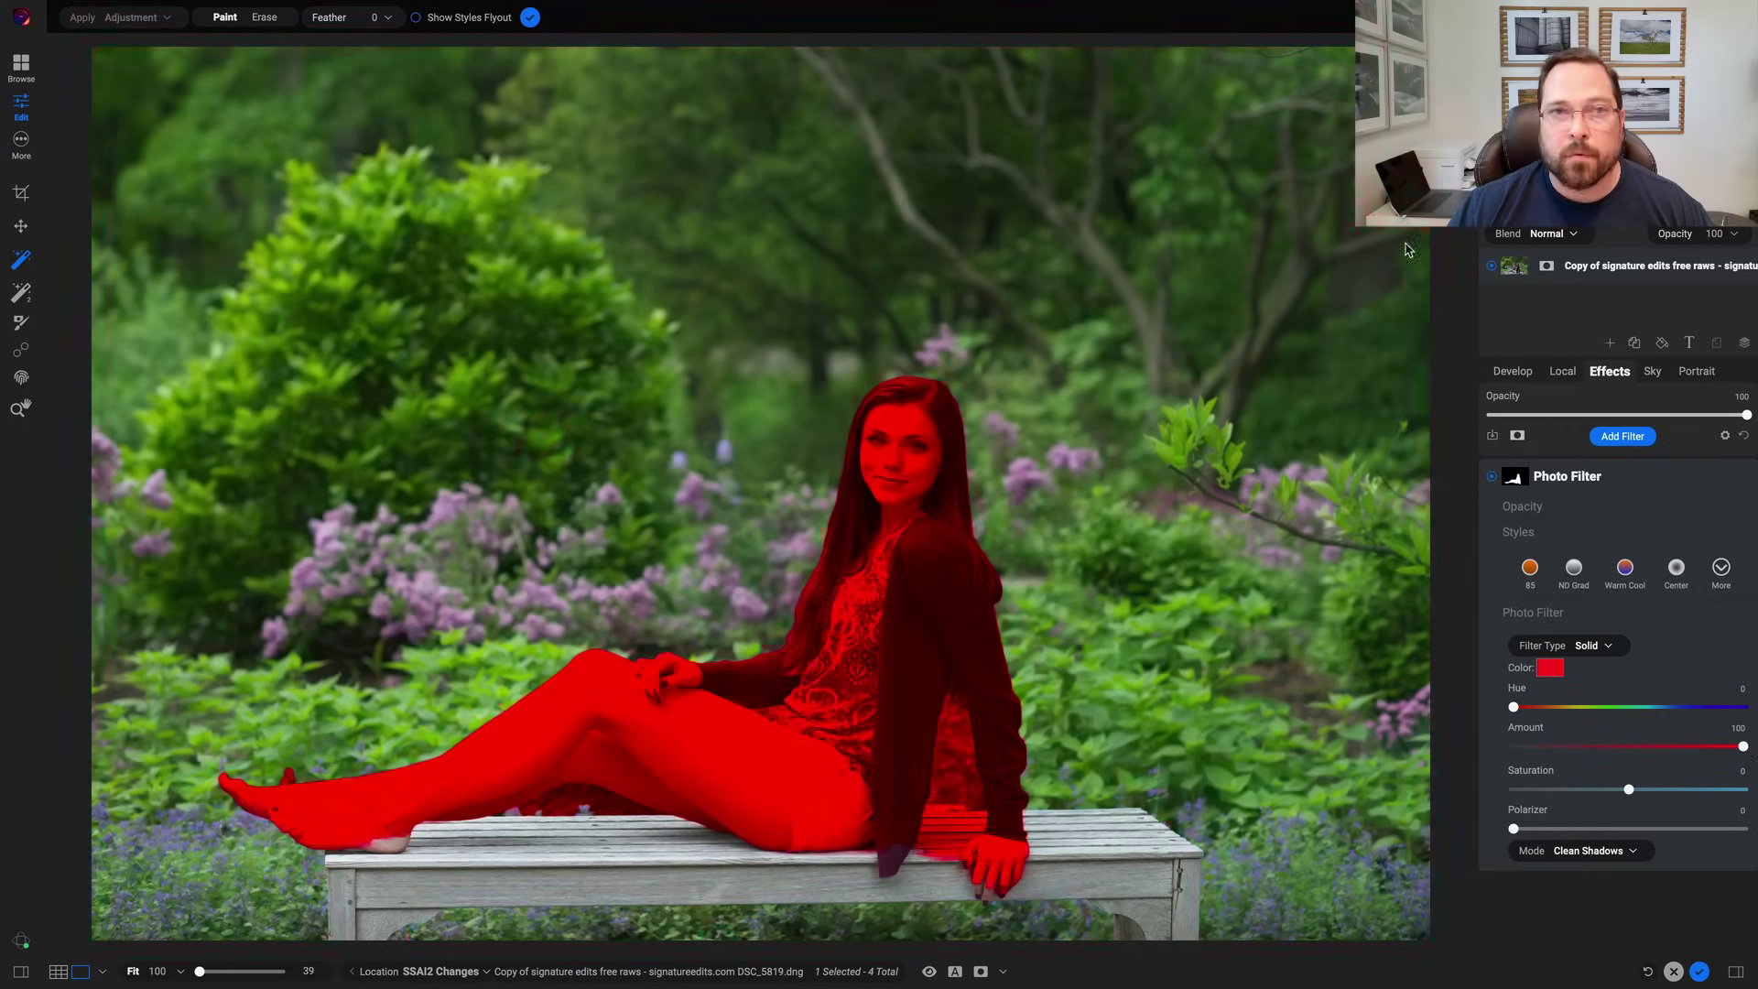
# - Rename the Photo Filter to 'Original' and switch off its red tint
pyautogui.click(531, 20)
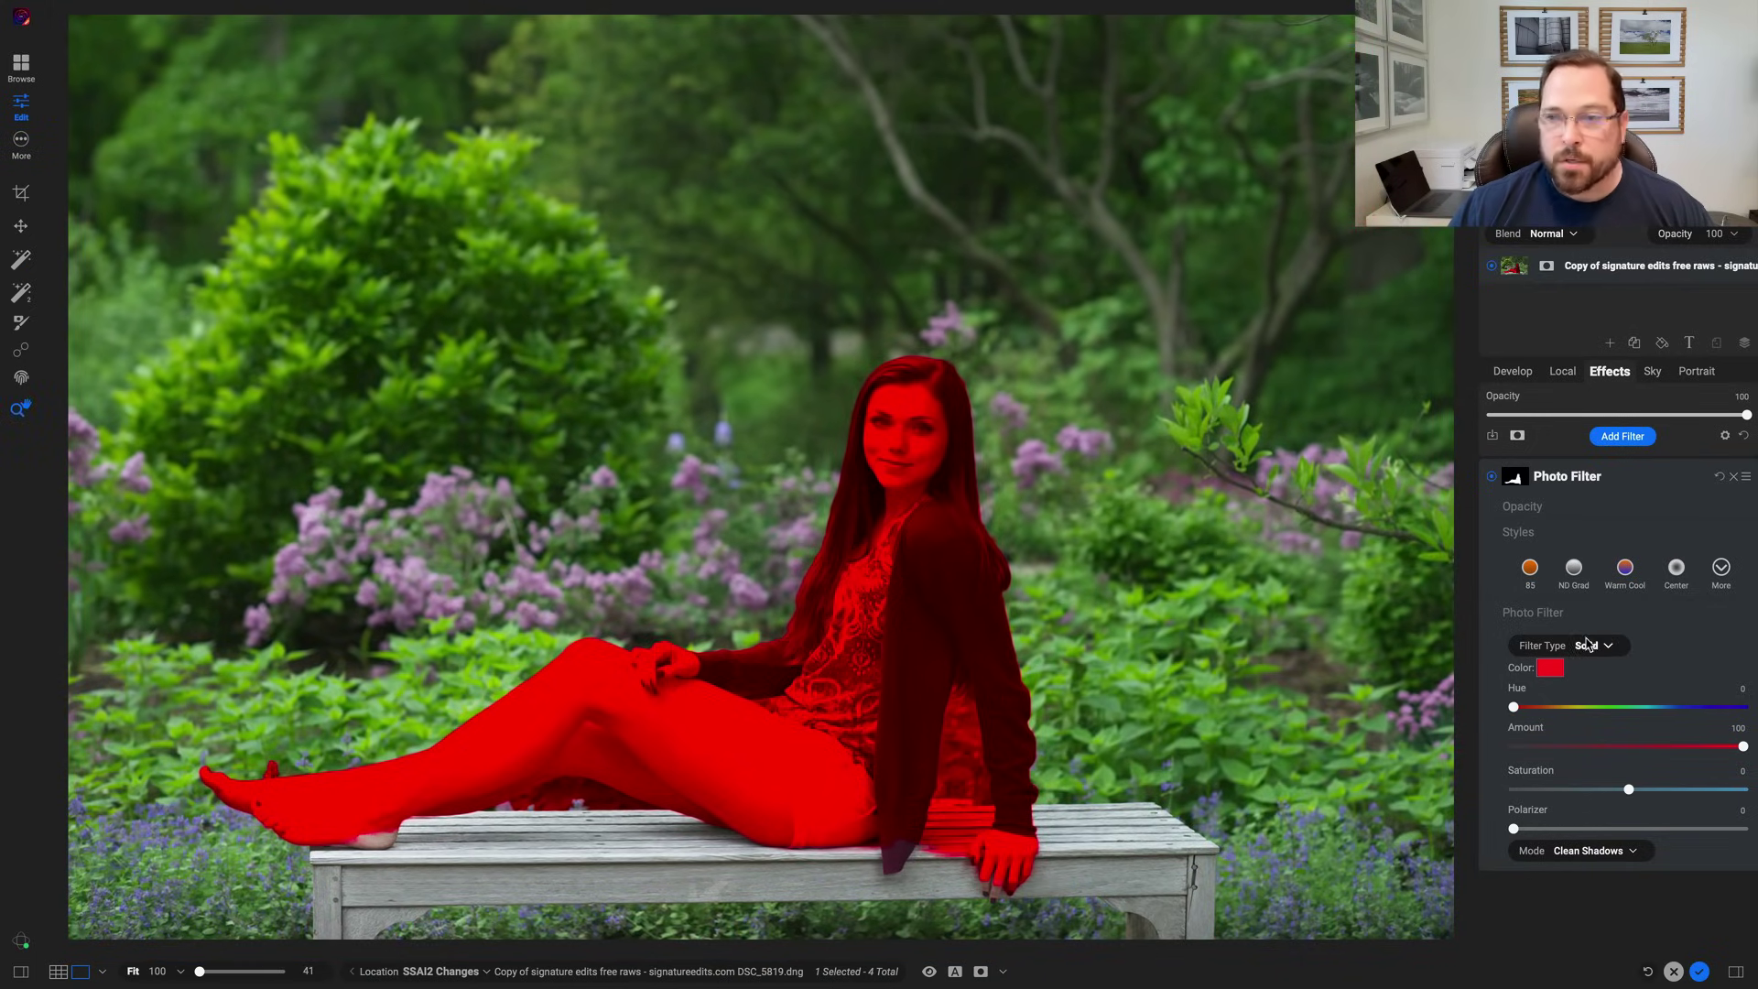
pyautogui.doubleClick(1547, 477)
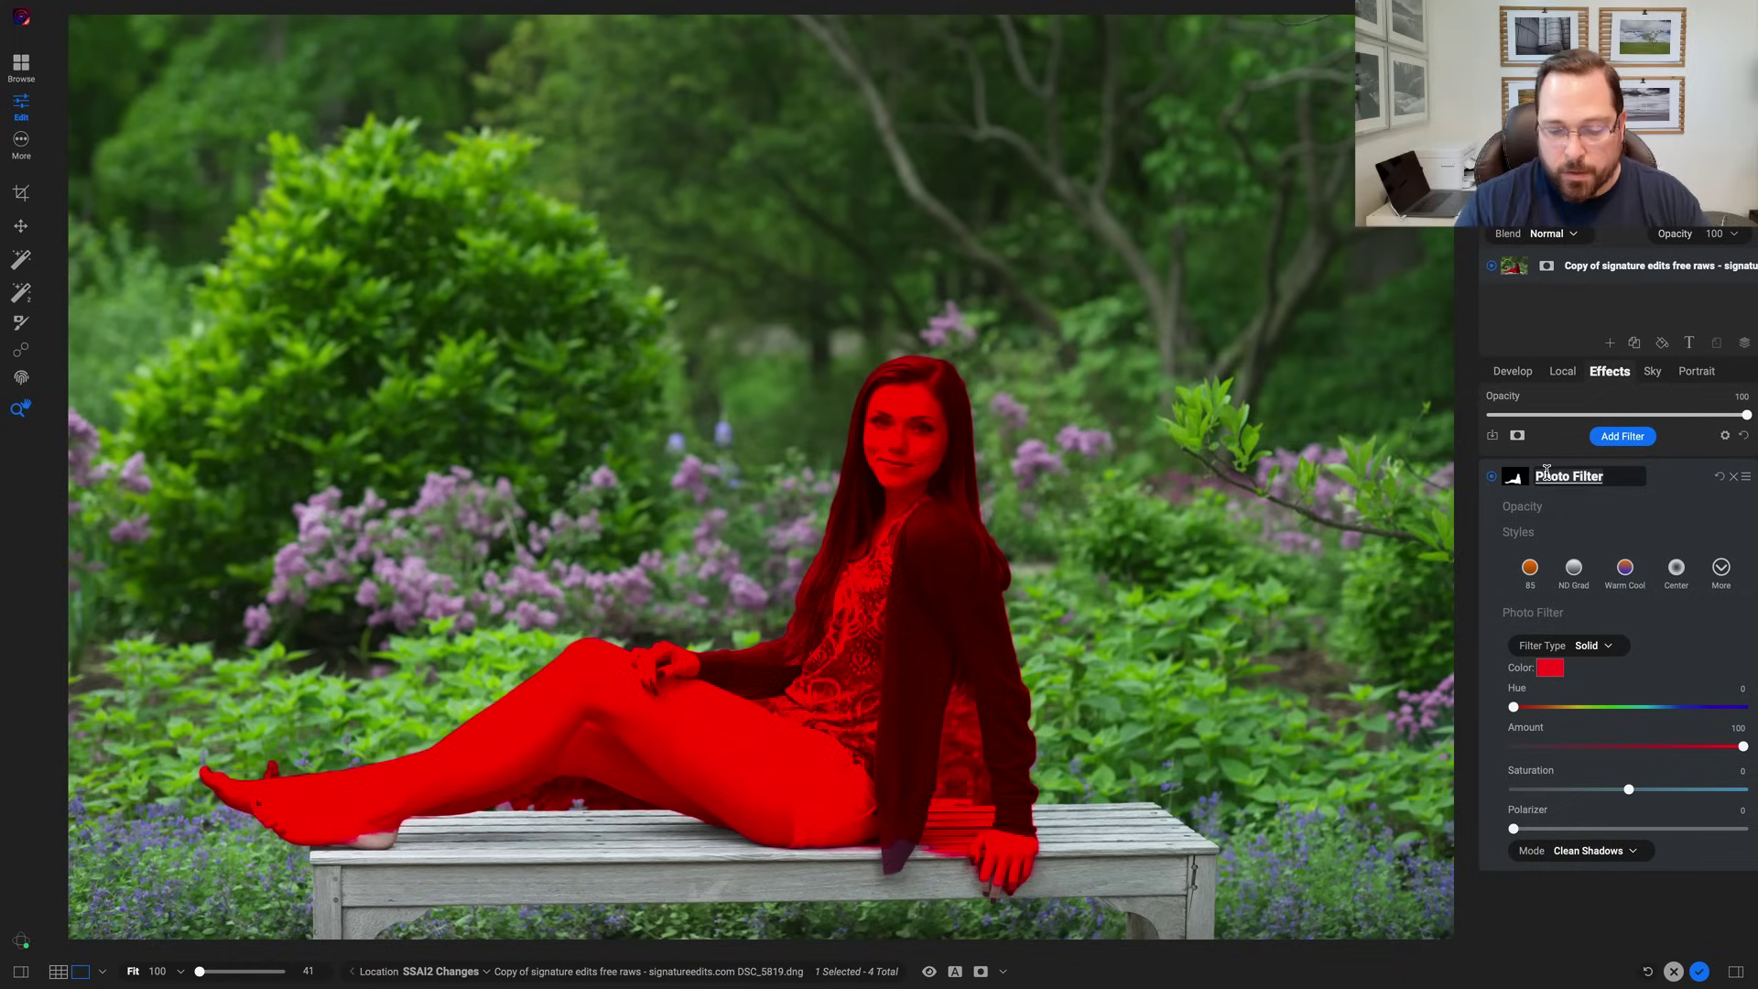
pyautogui.write('Original')
pyautogui.press('Return')
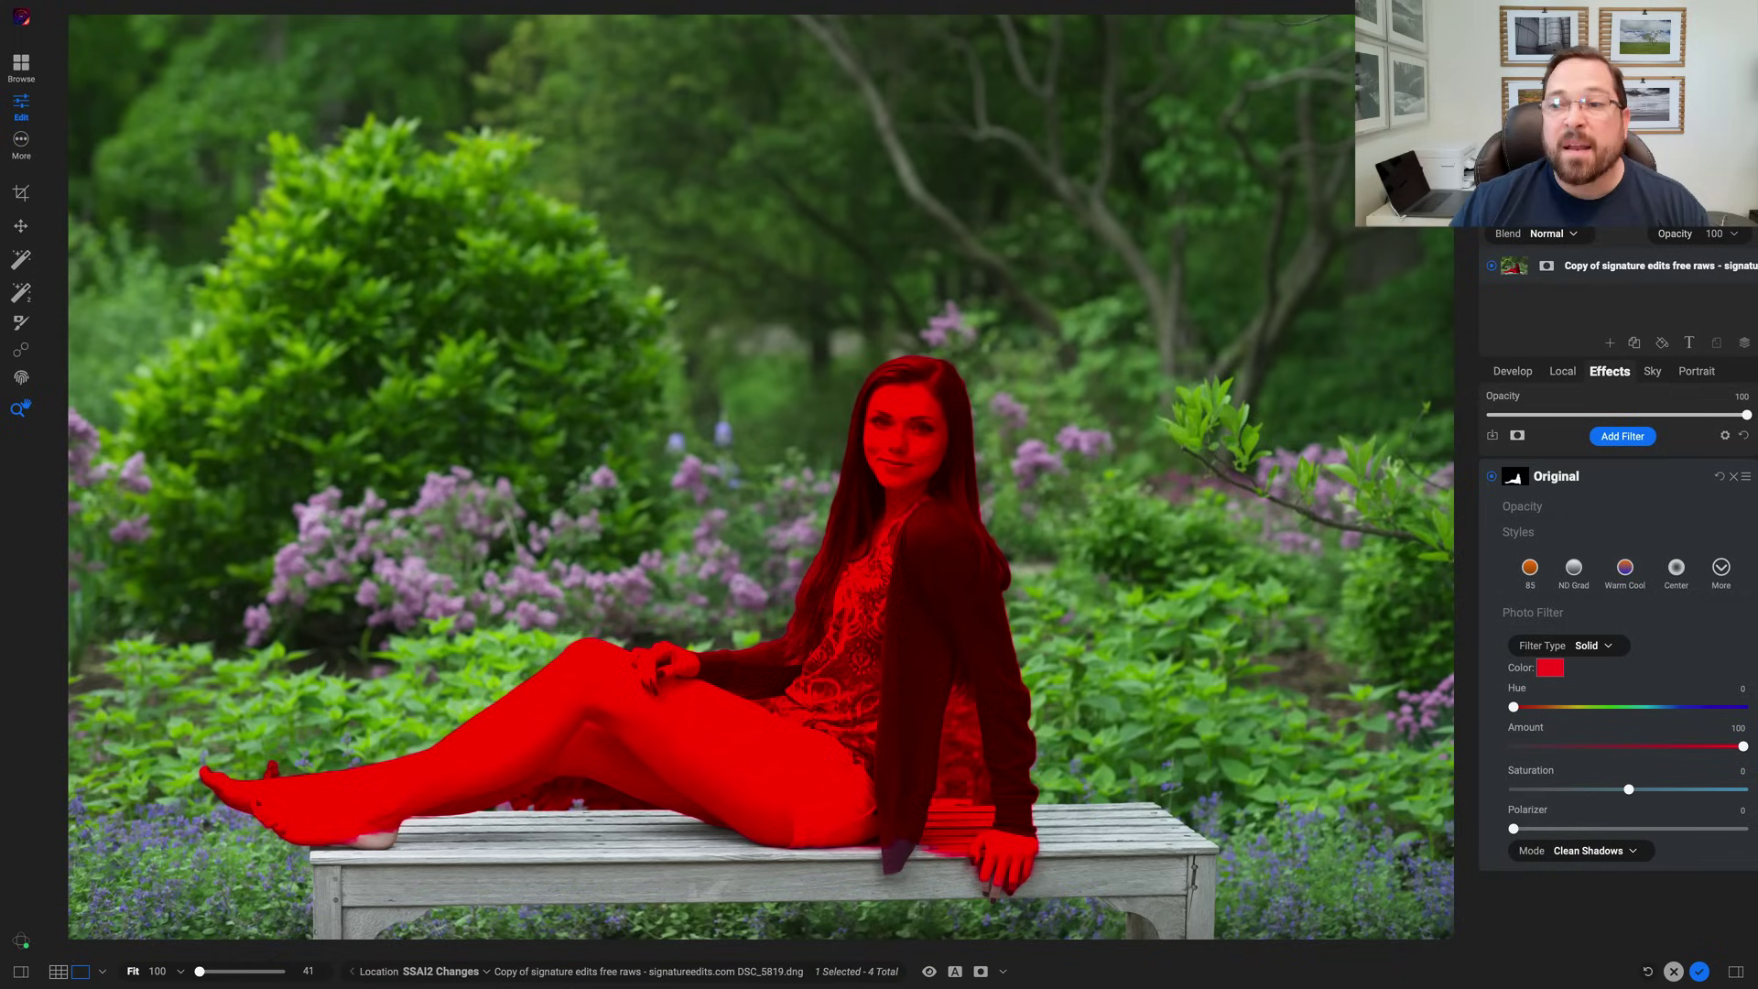
pyautogui.click(1493, 477)
# - Box-select the seated woman with Super Select and add her feet to the mask
pyautogui.click(20, 293)
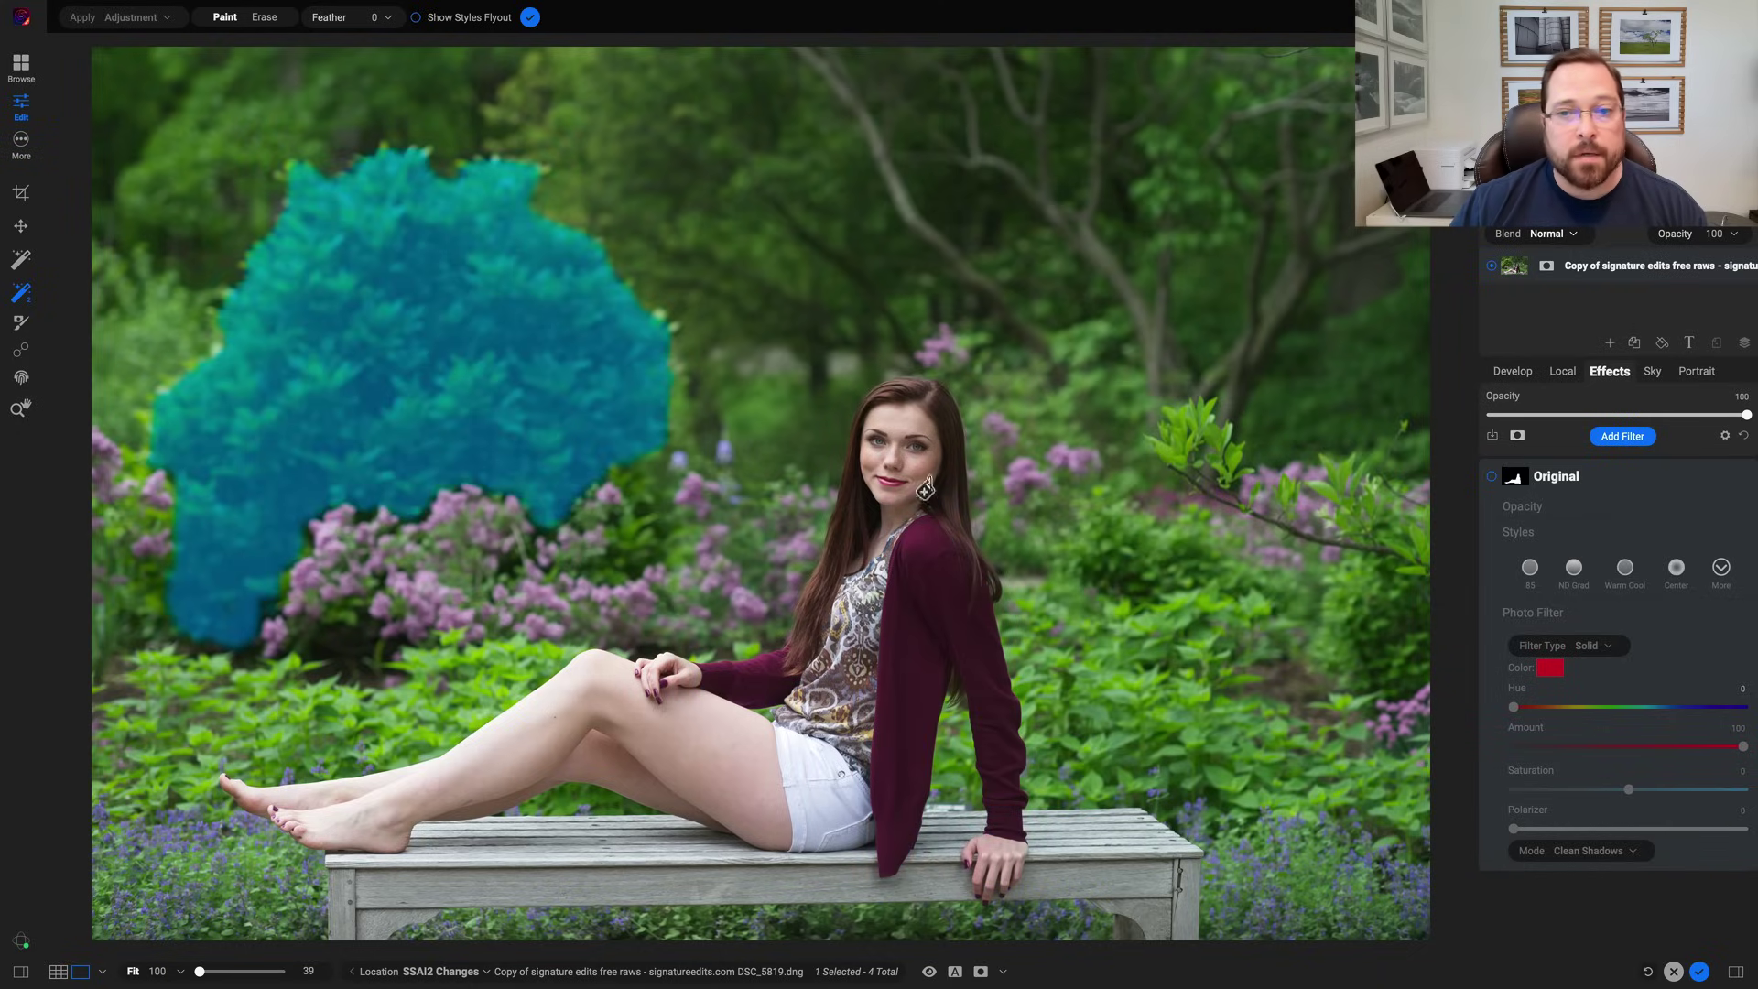
pyautogui.moveTo(400, 317); pyautogui.dragTo(1099, 919)
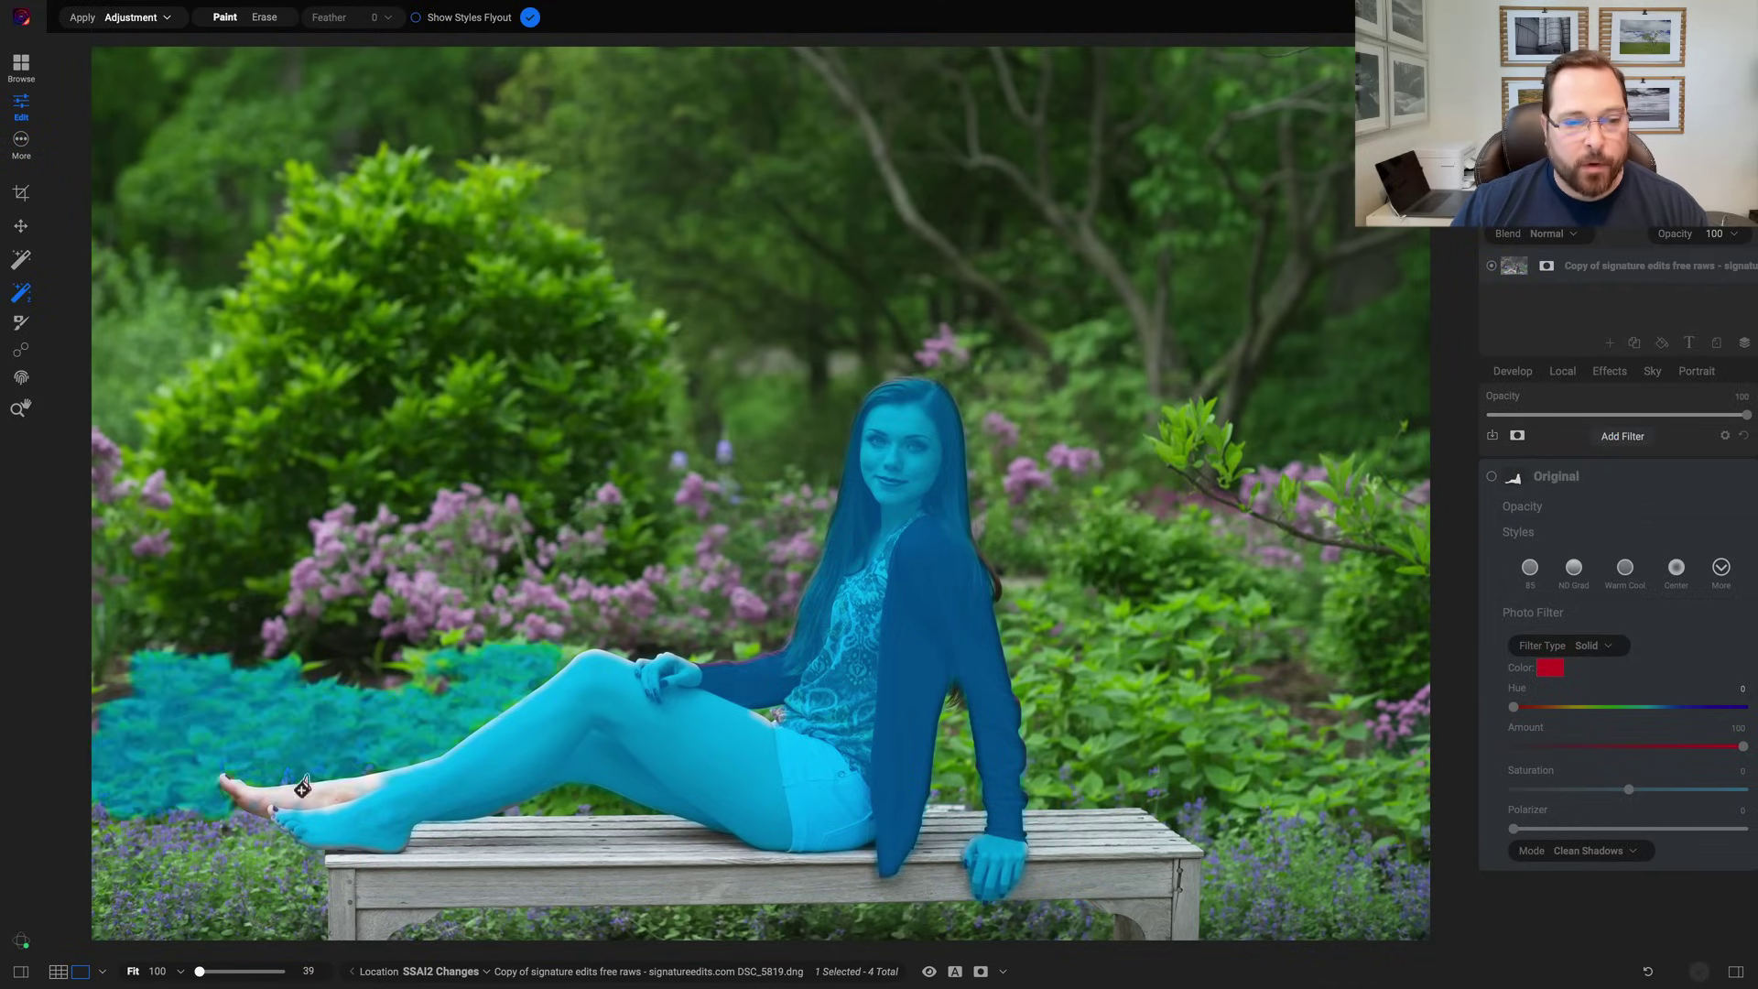
pyautogui.click(318, 796)
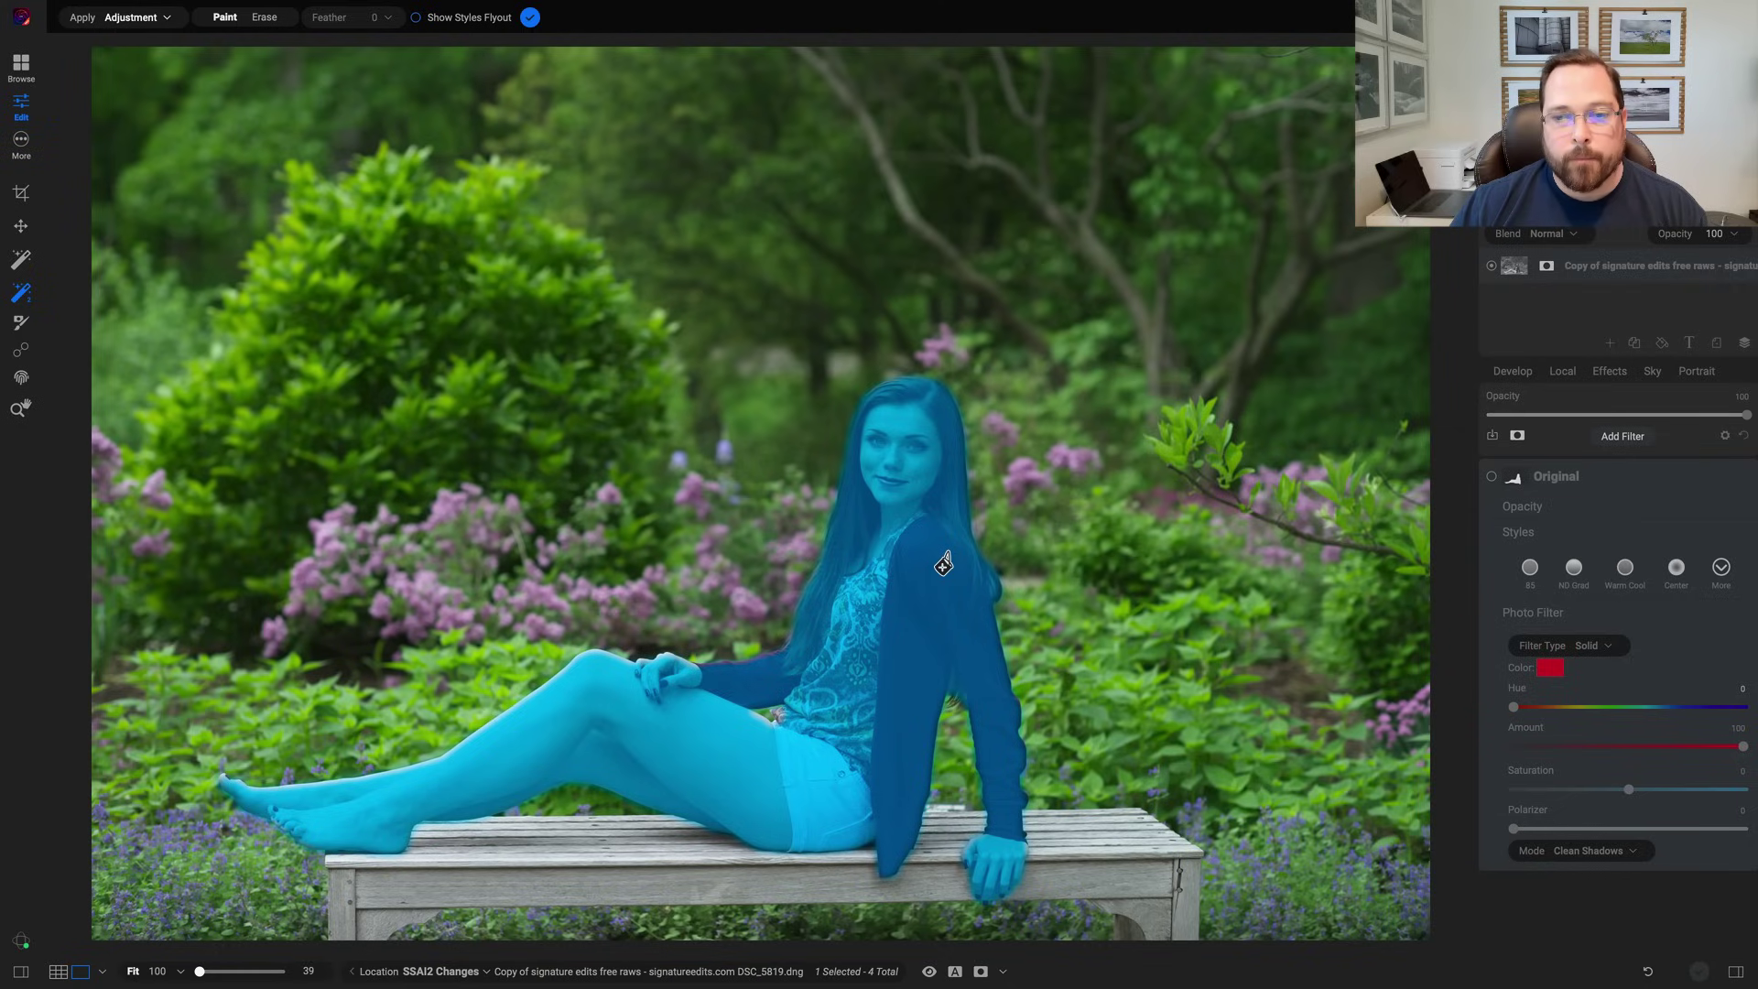
# - Add a Photo Filter to the new mask with Hue 0 (red) and Amount 100
pyautogui.rightClick(887, 577)
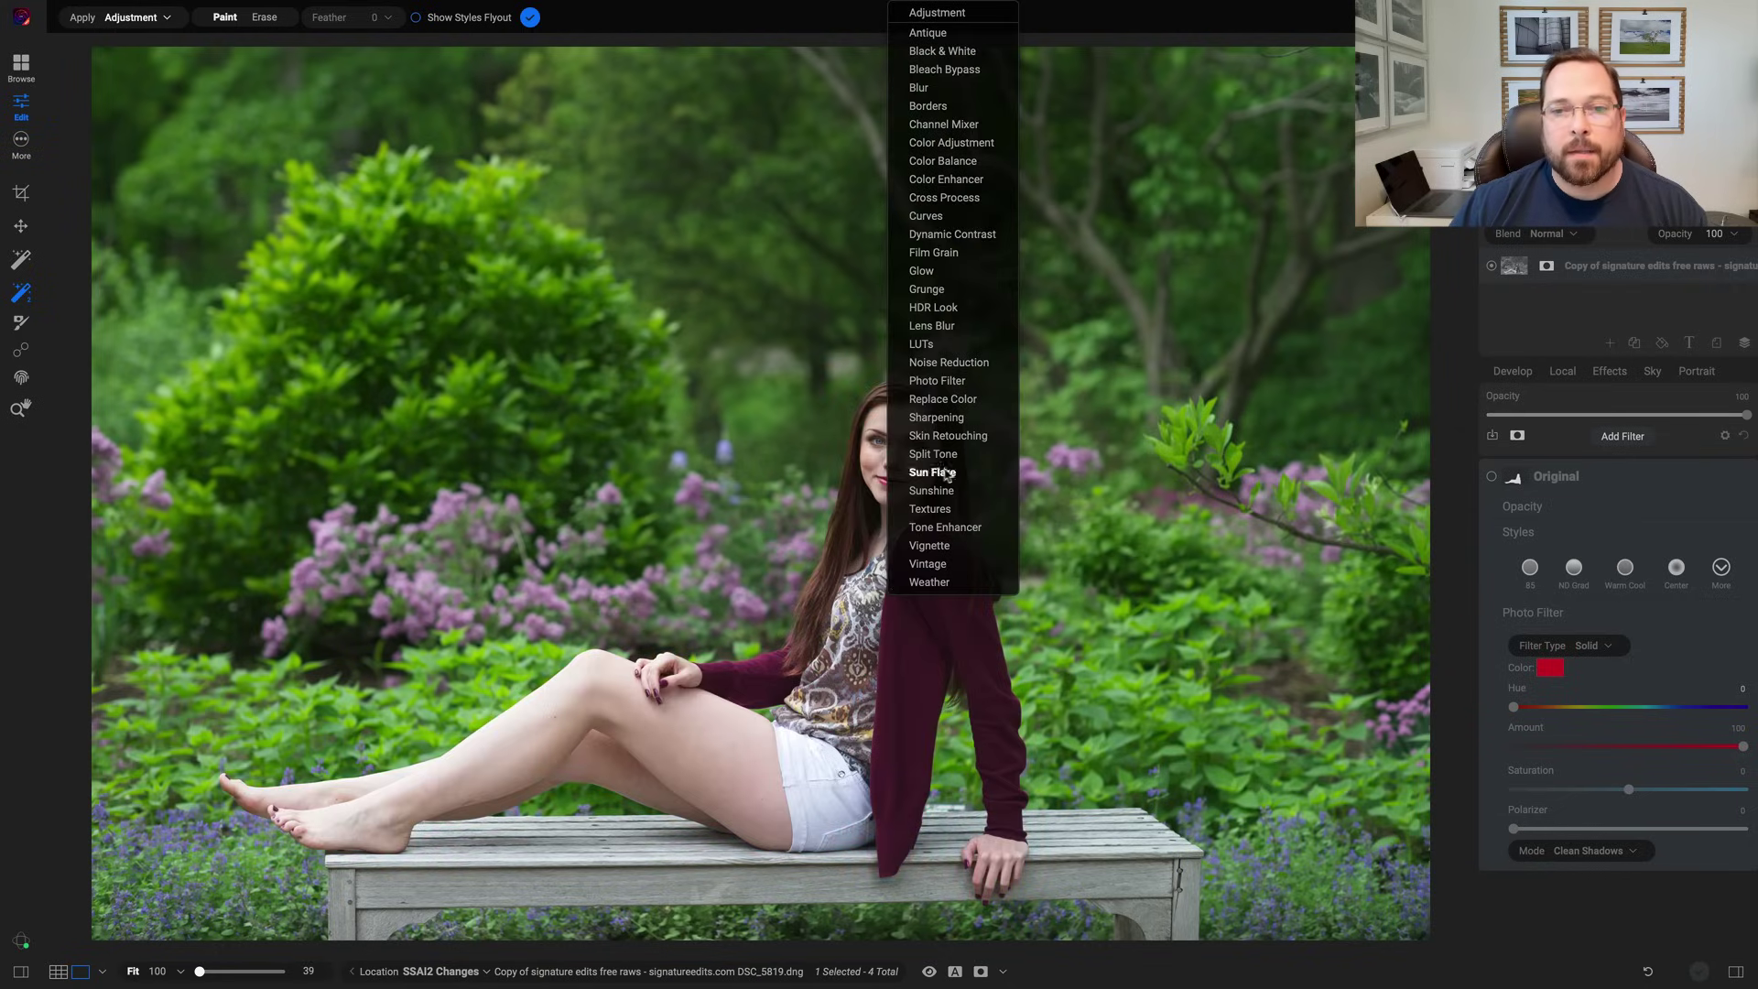
pyautogui.click(943, 381)
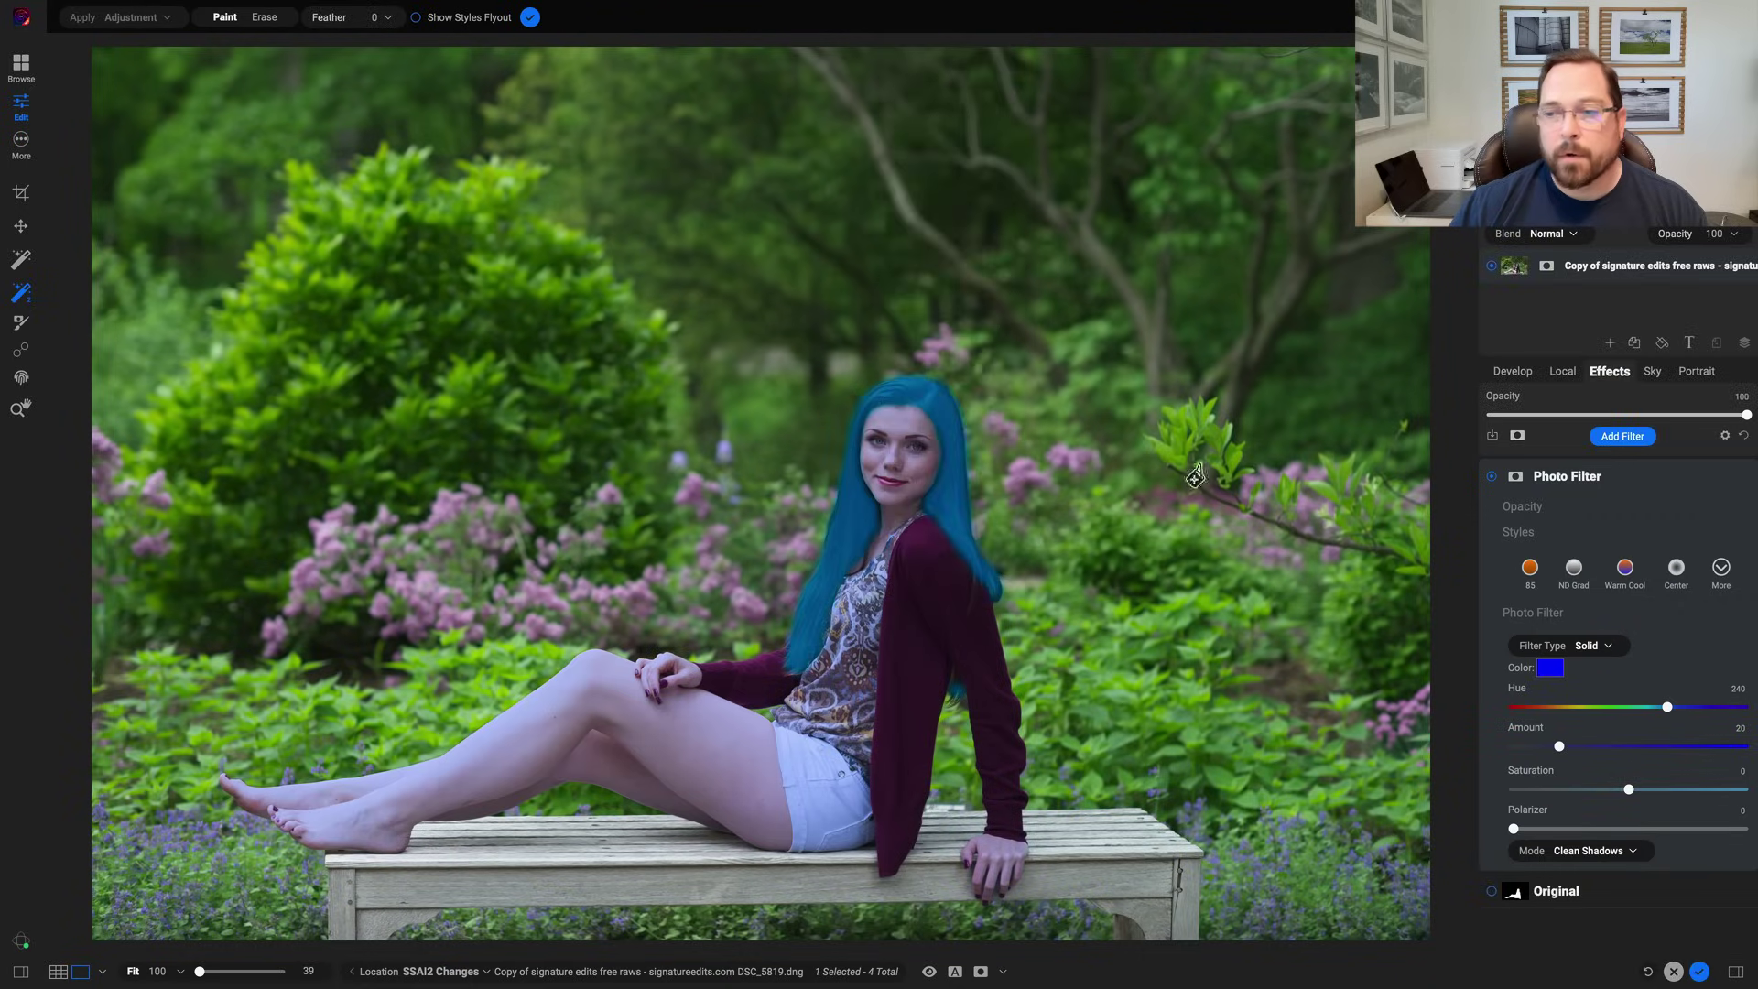
pyautogui.moveTo(1666, 707); pyautogui.dragTo(1462, 707)
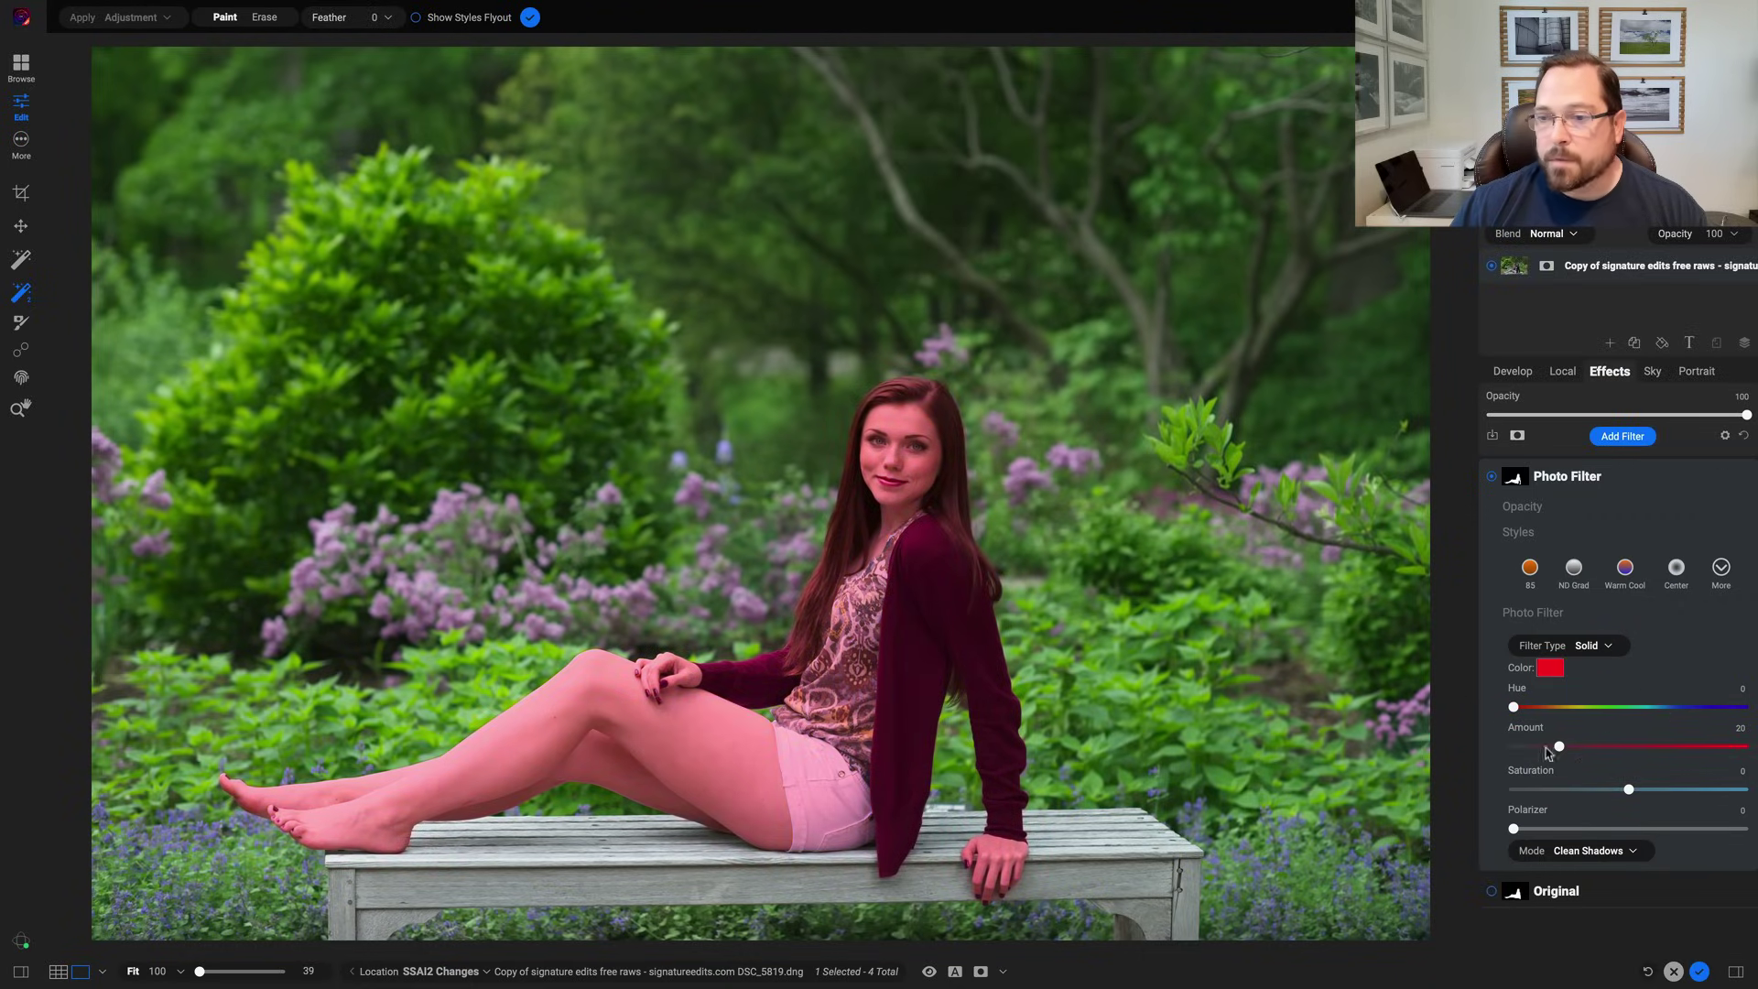
pyautogui.moveTo(1559, 746); pyautogui.dragTo(1754, 771)
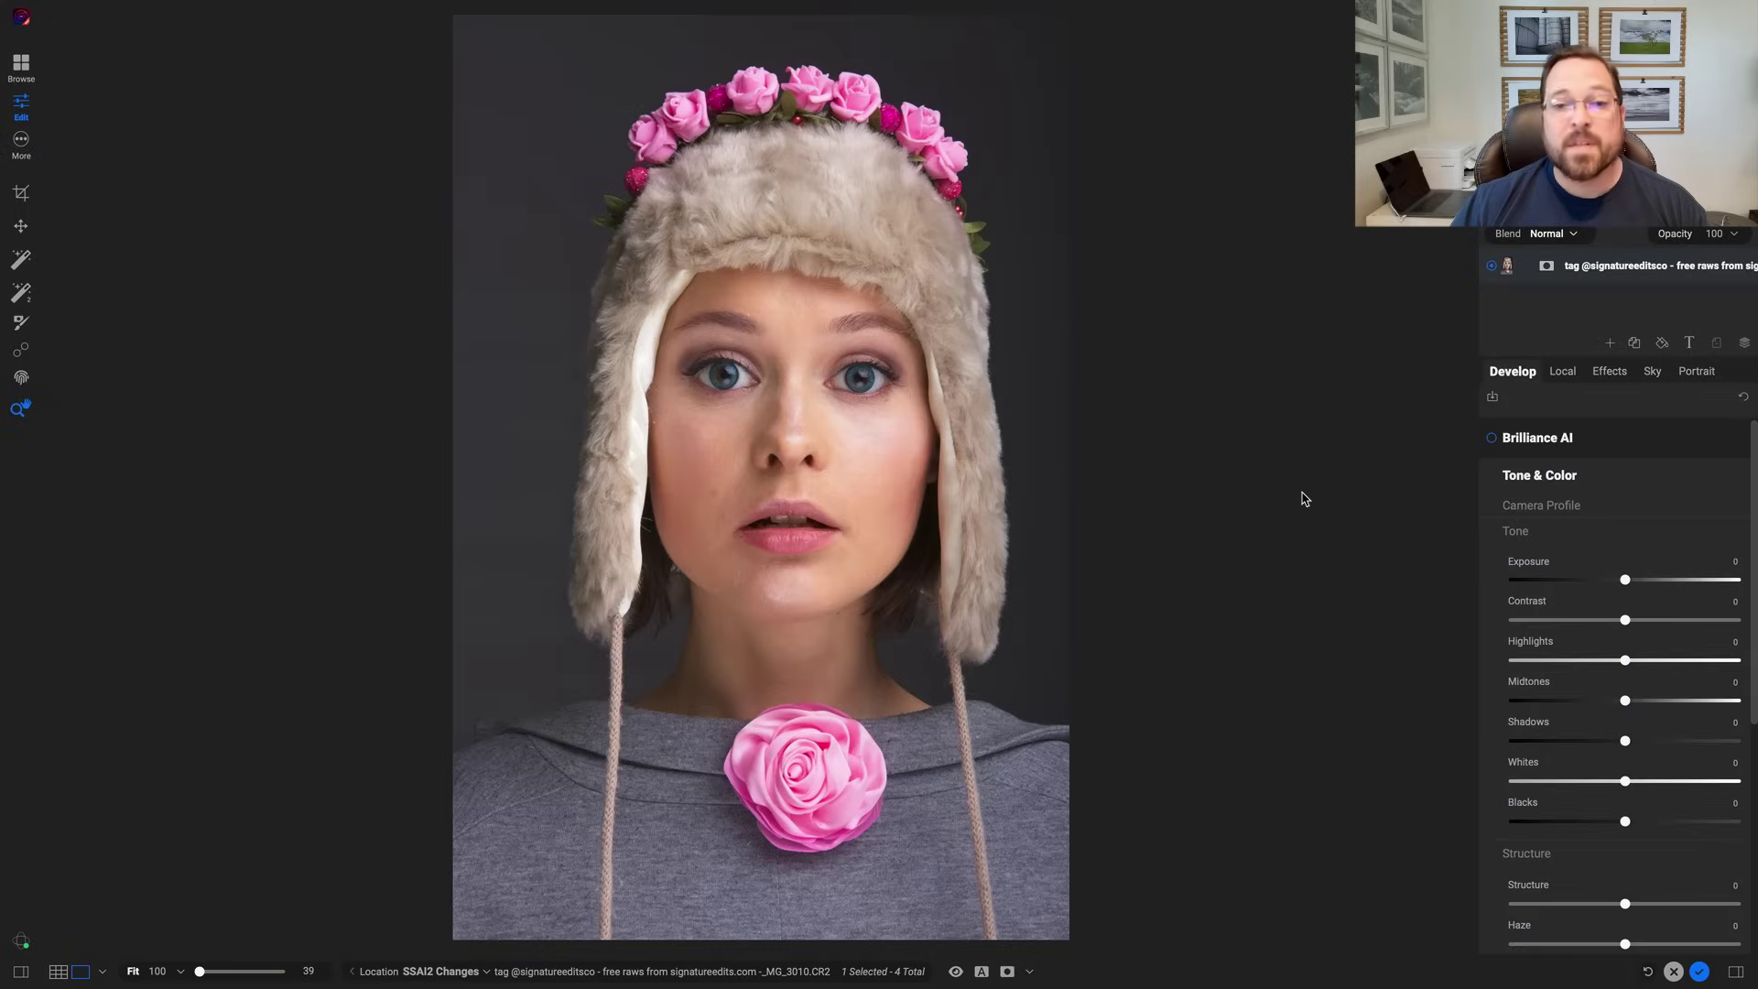
# - Start masking the hat portrait and switch to the Super Select brush for the sweater
pyautogui.click(20, 260)
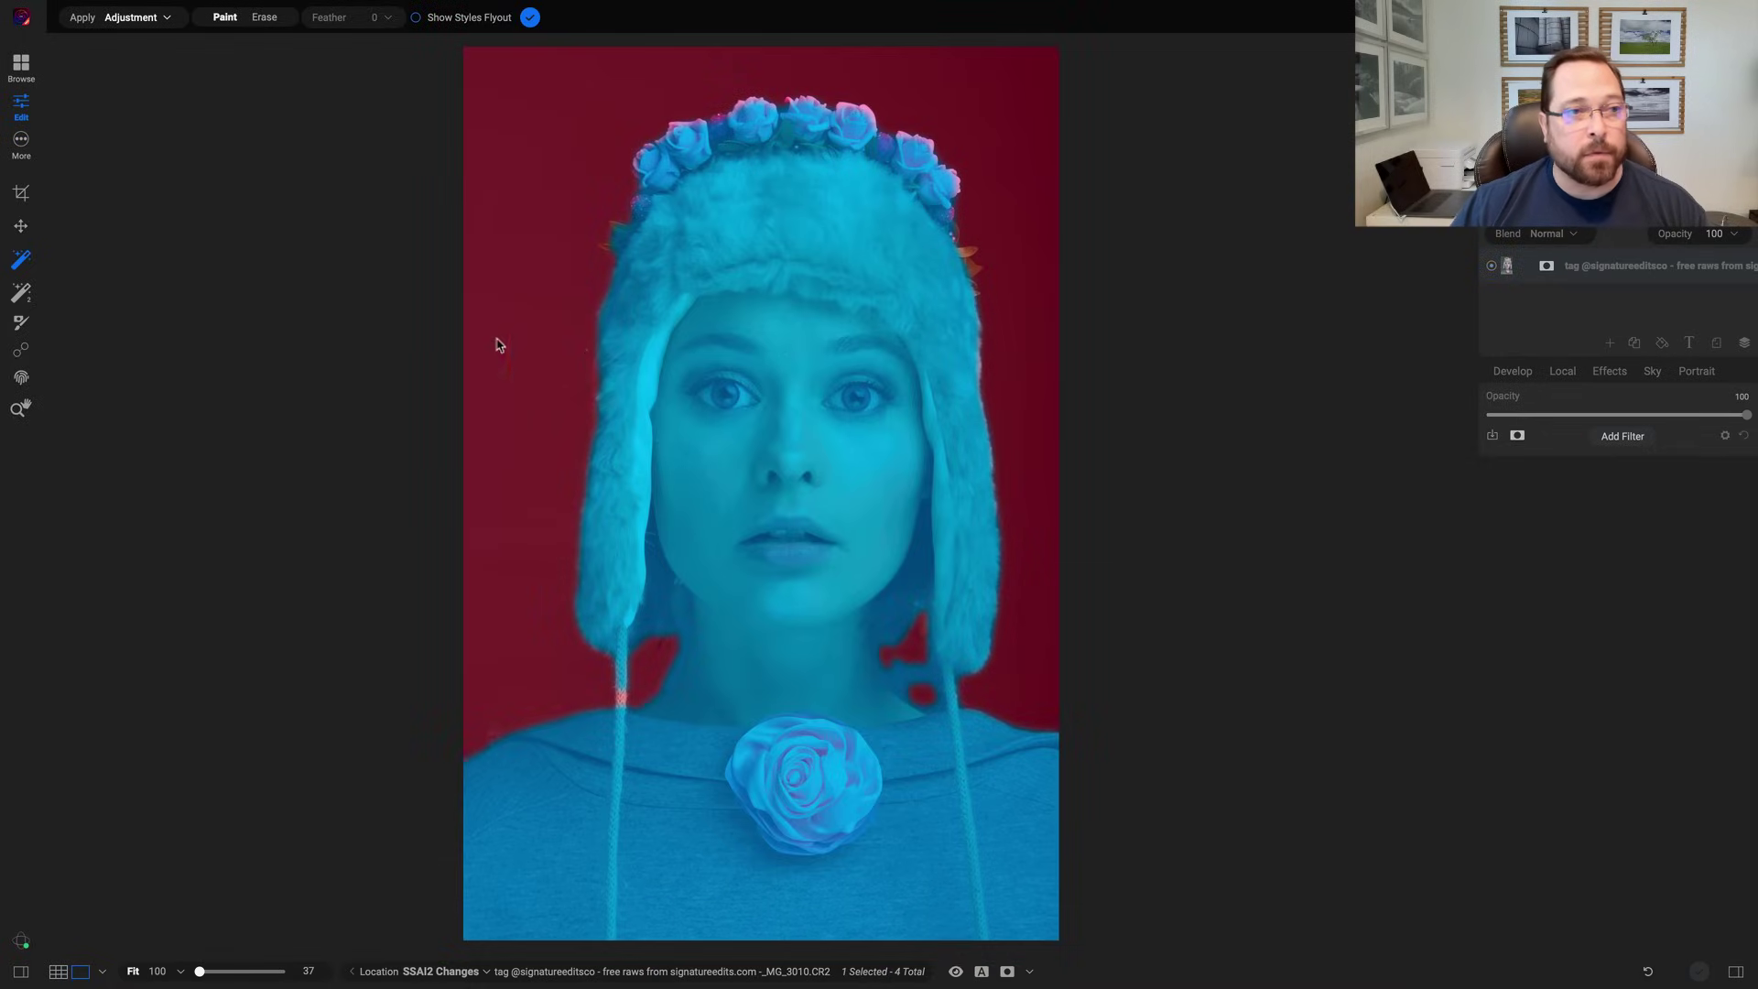
pyautogui.click(20, 292)
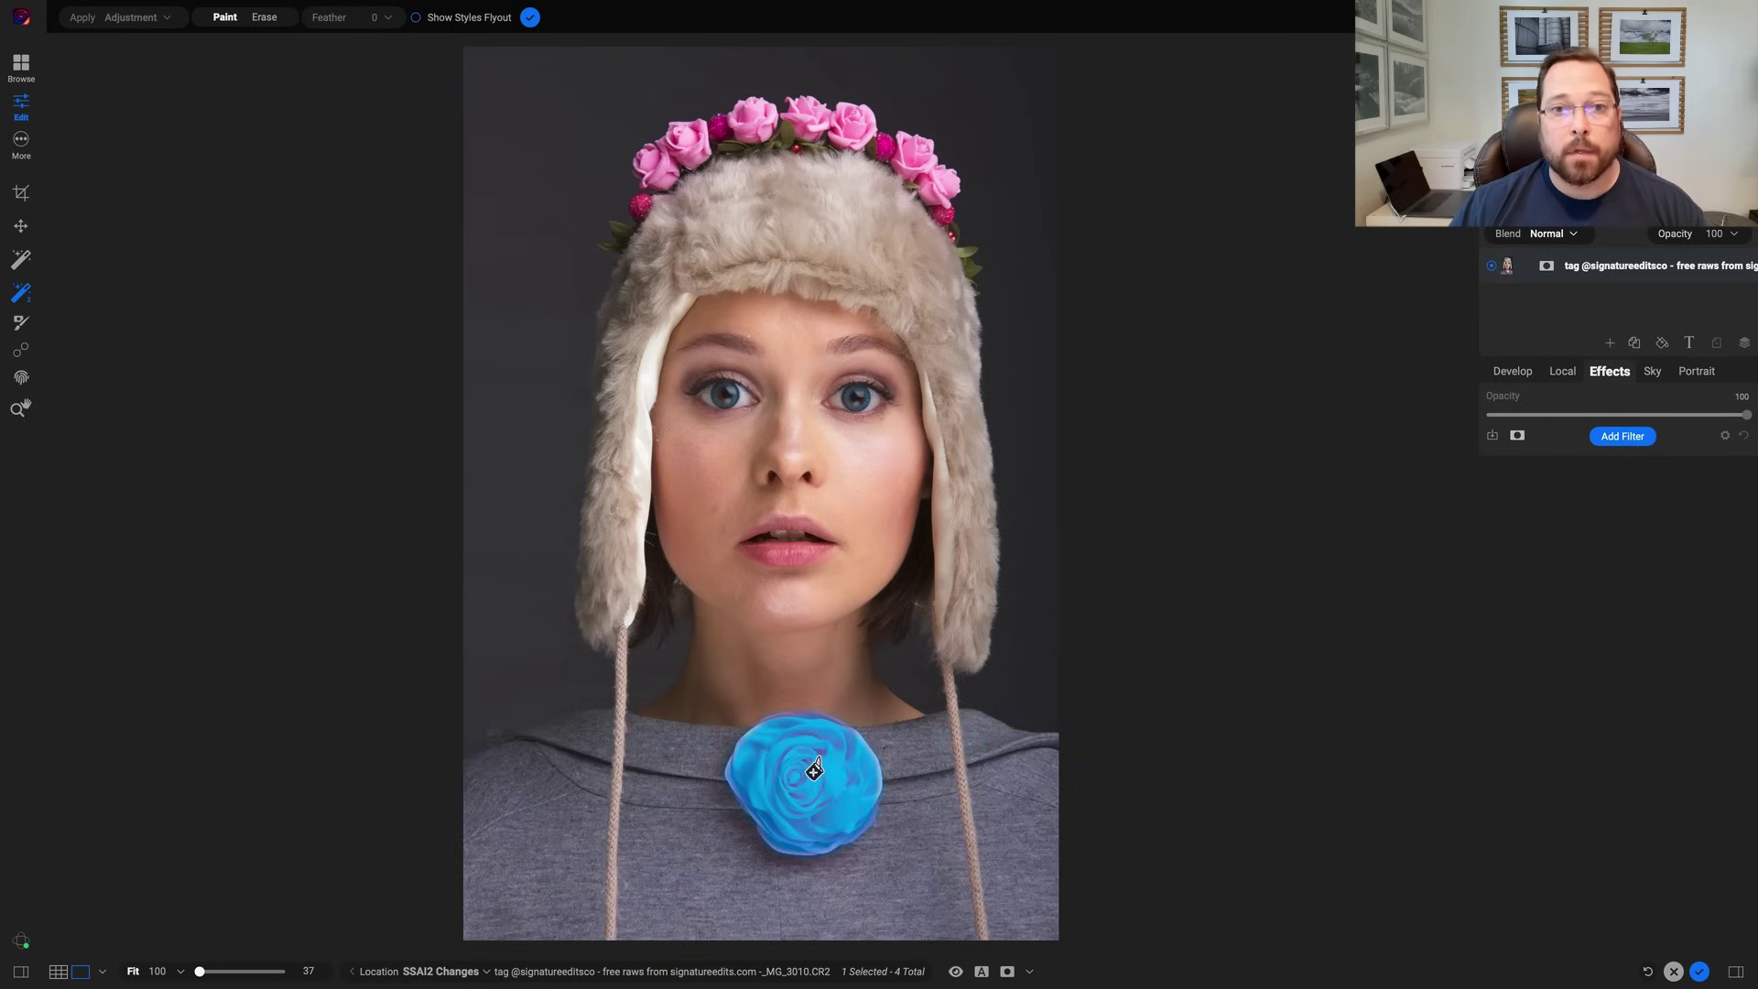
# - Add a local Adjustment to the sweater: Exposure 0.75, Temperature 25, Tint 5, Saturation -50
pyautogui.click(670, 818)
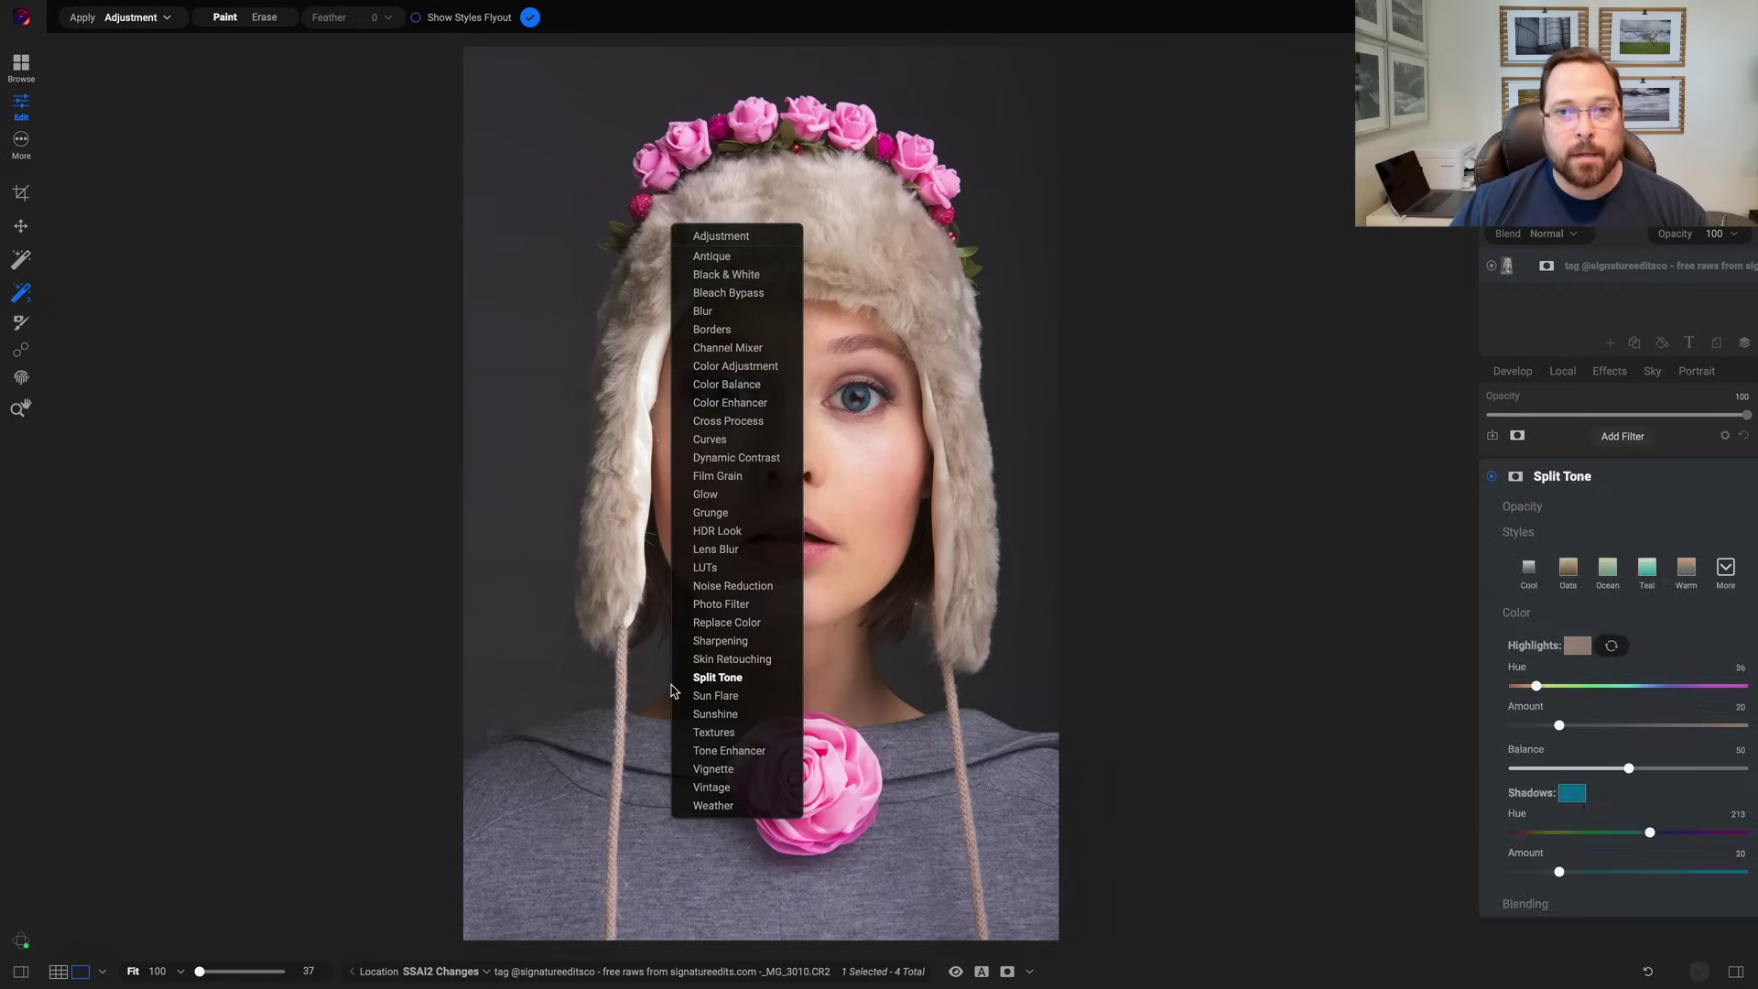
pyautogui.click(721, 237)
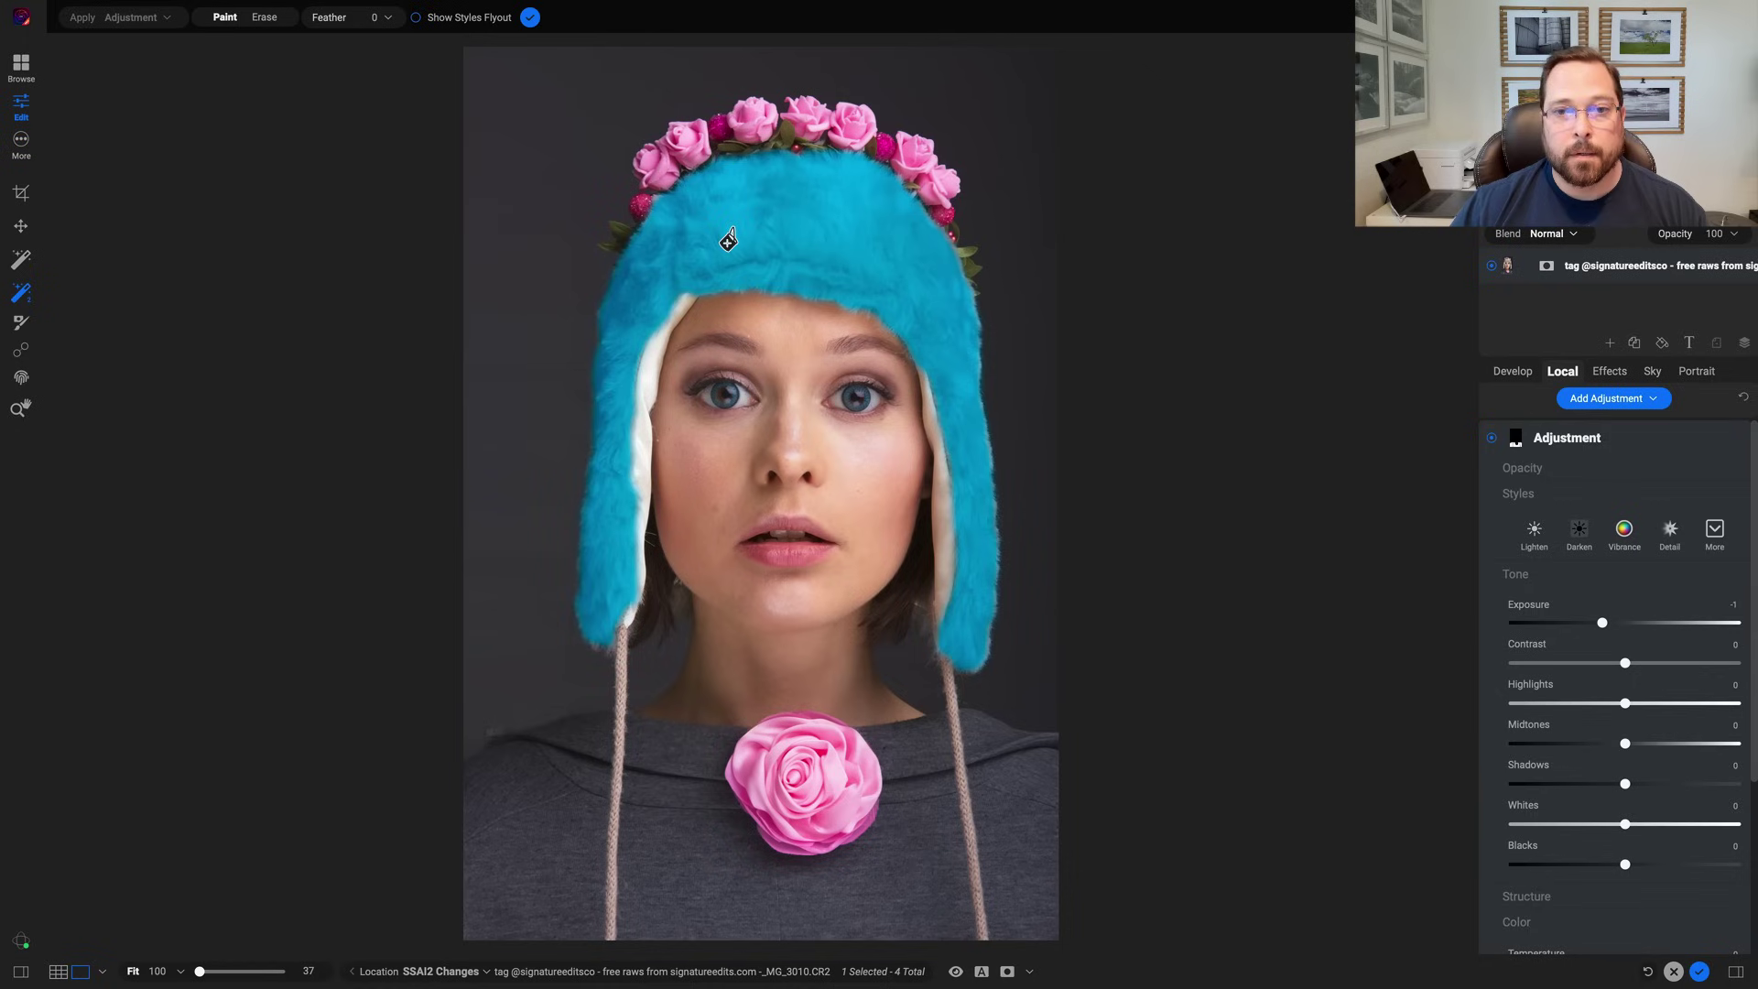
pyautogui.moveTo(1602, 622); pyautogui.dragTo(1642, 625)
pyautogui.scroll(-1, 1609, 753)
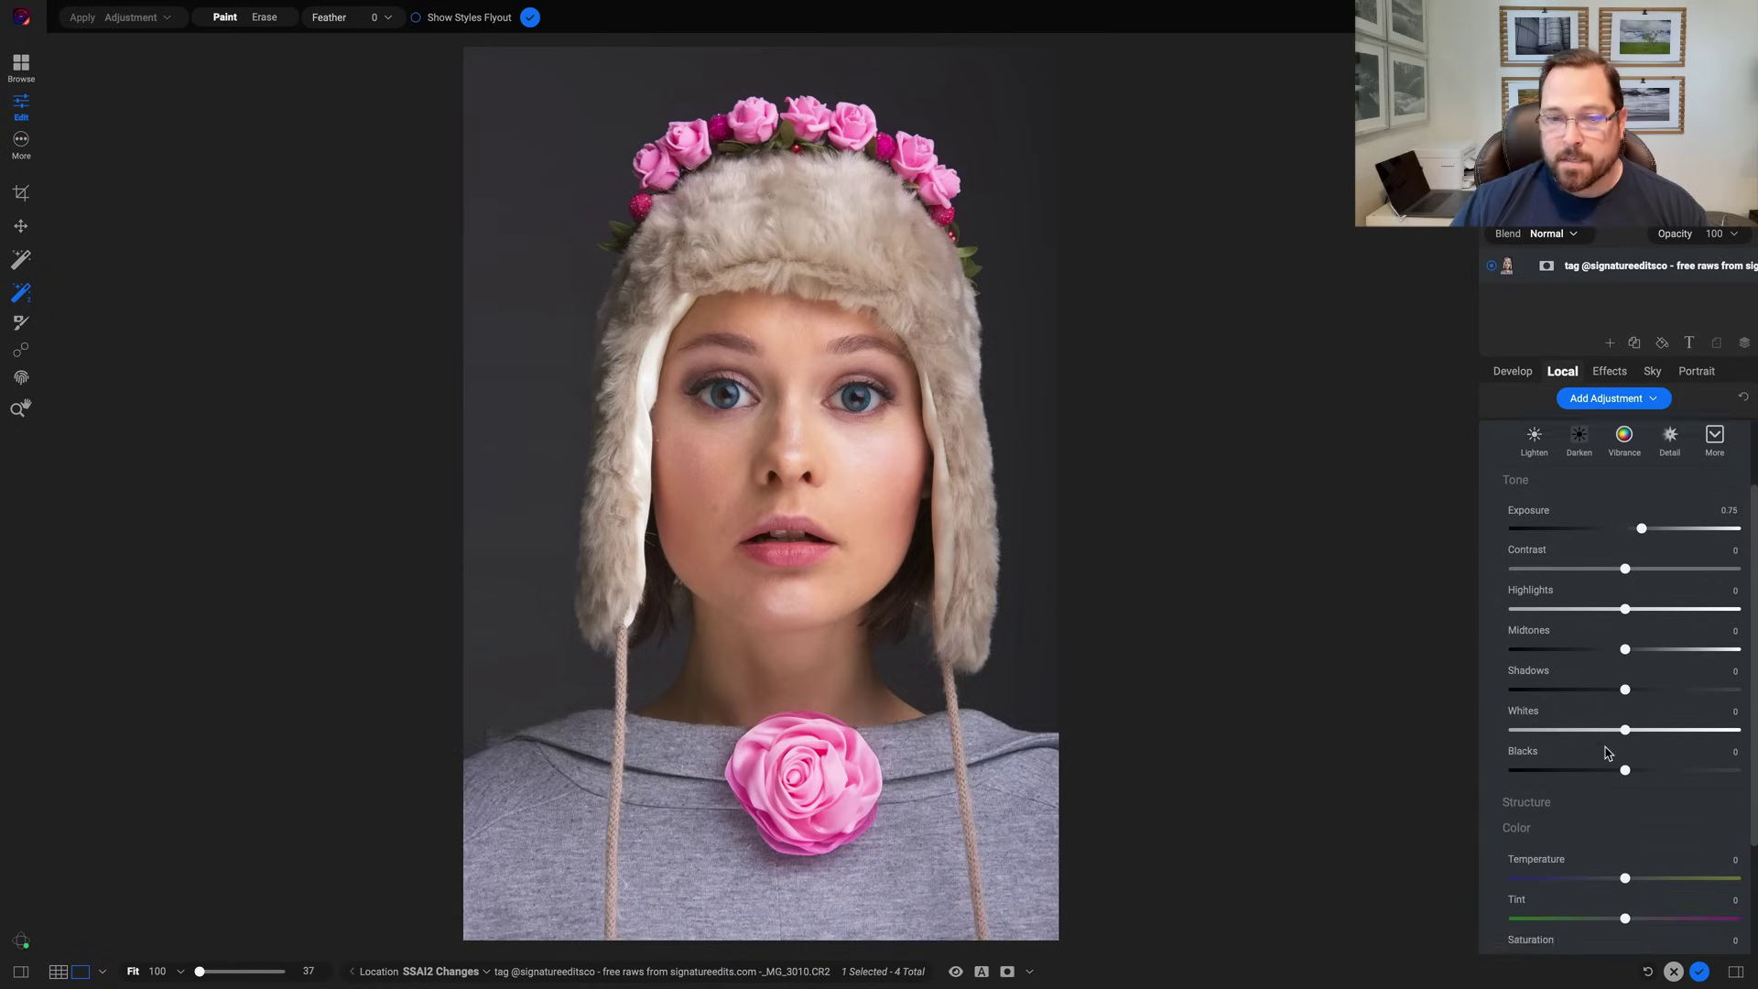
pyautogui.scroll(-2, 1609, 752)
pyautogui.moveTo(1625, 743); pyautogui.dragTo(1572, 824)
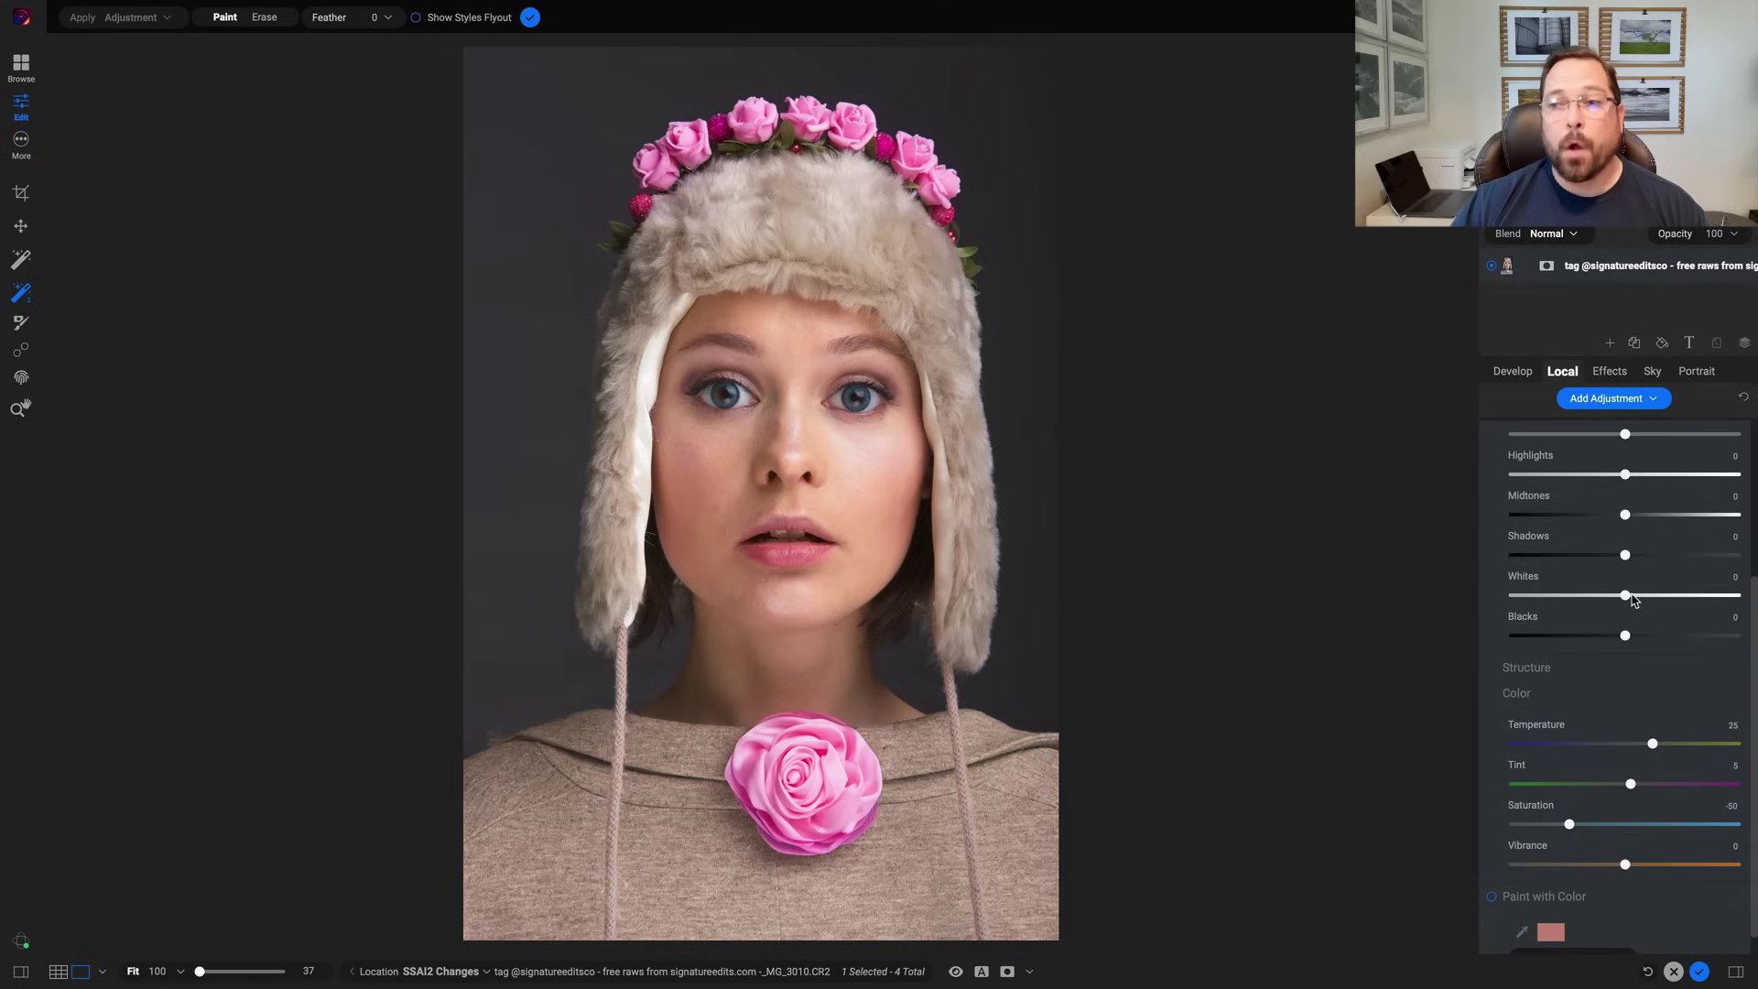
pyautogui.scroll(3, 1502, 570)
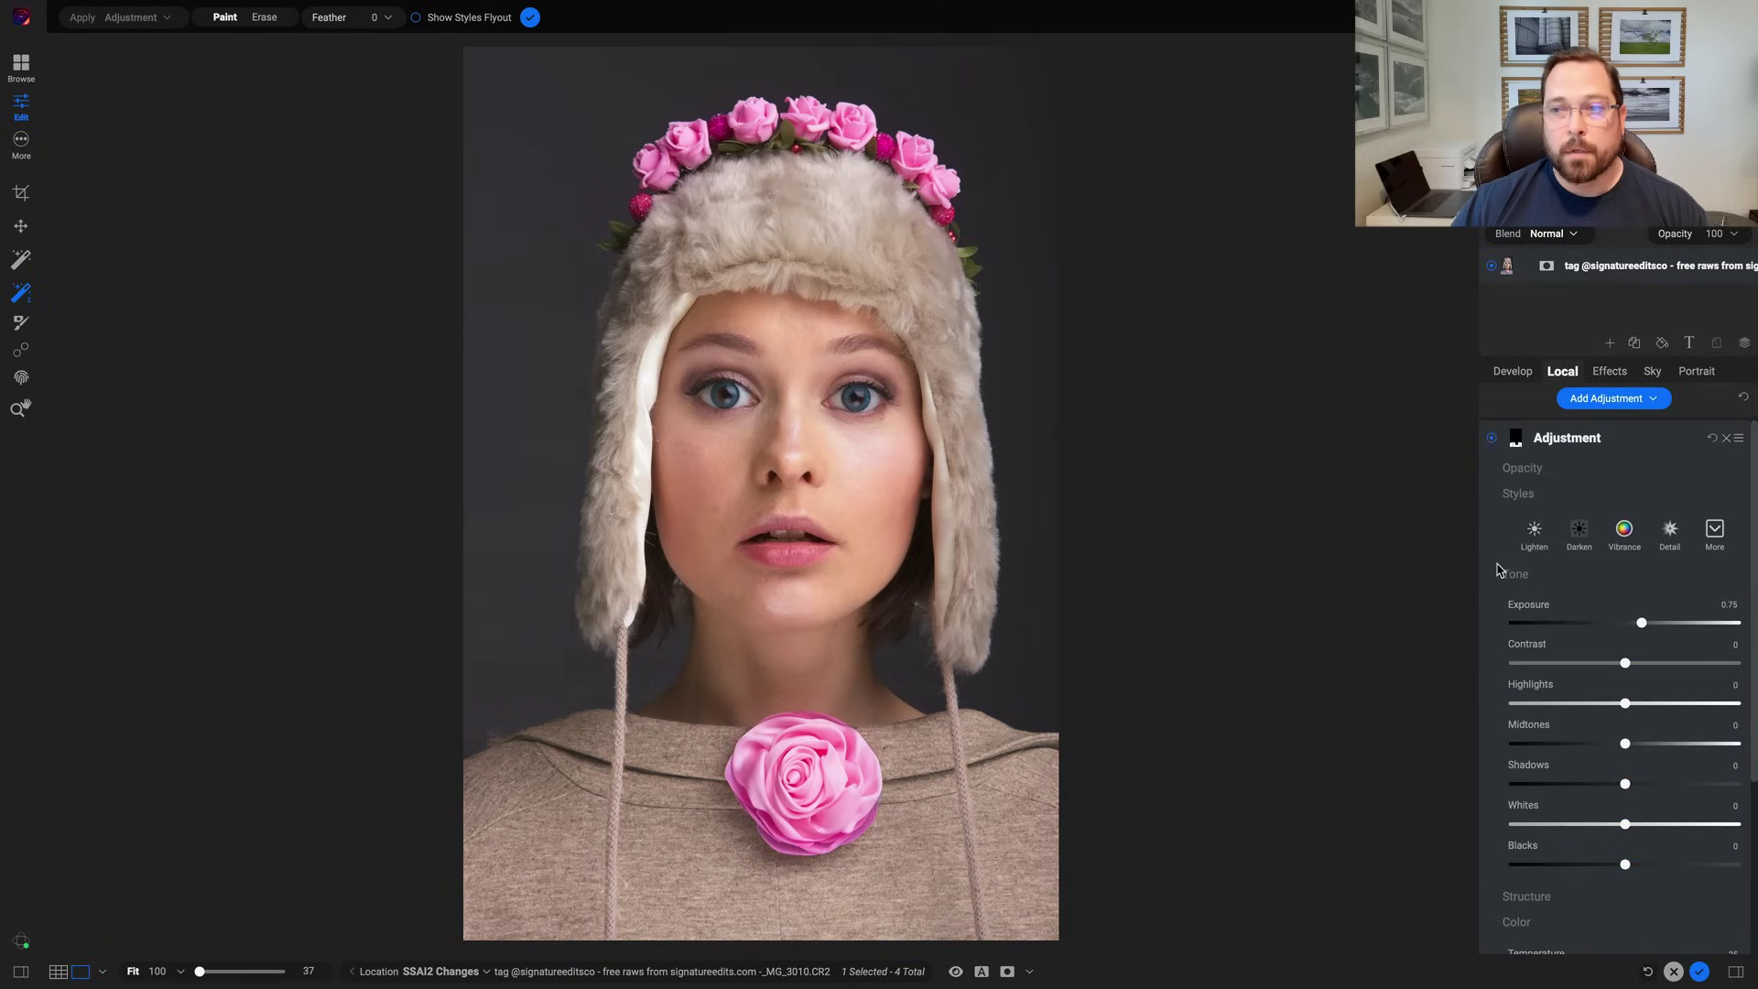
# - Toggle the sweater adjustment off and on twice to compare before and after
pyautogui.click(1491, 443)
pyautogui.click(1491, 443)
pyautogui.click(1490, 443)
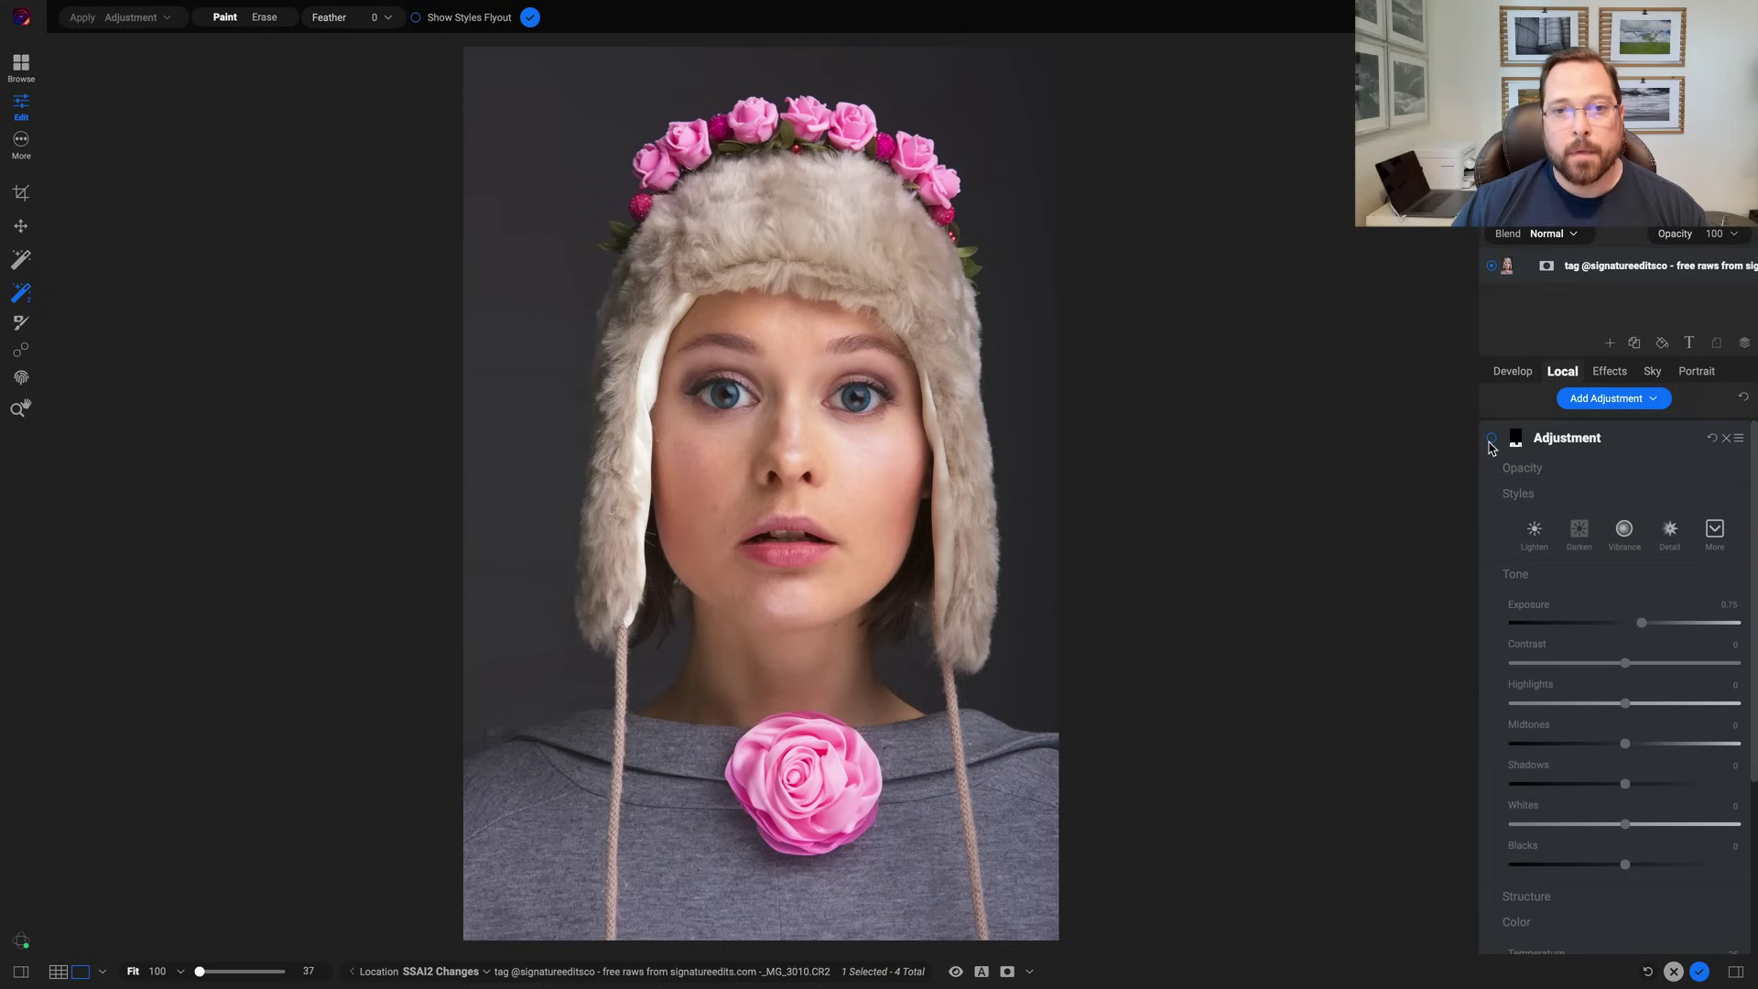
pyautogui.click(1491, 443)
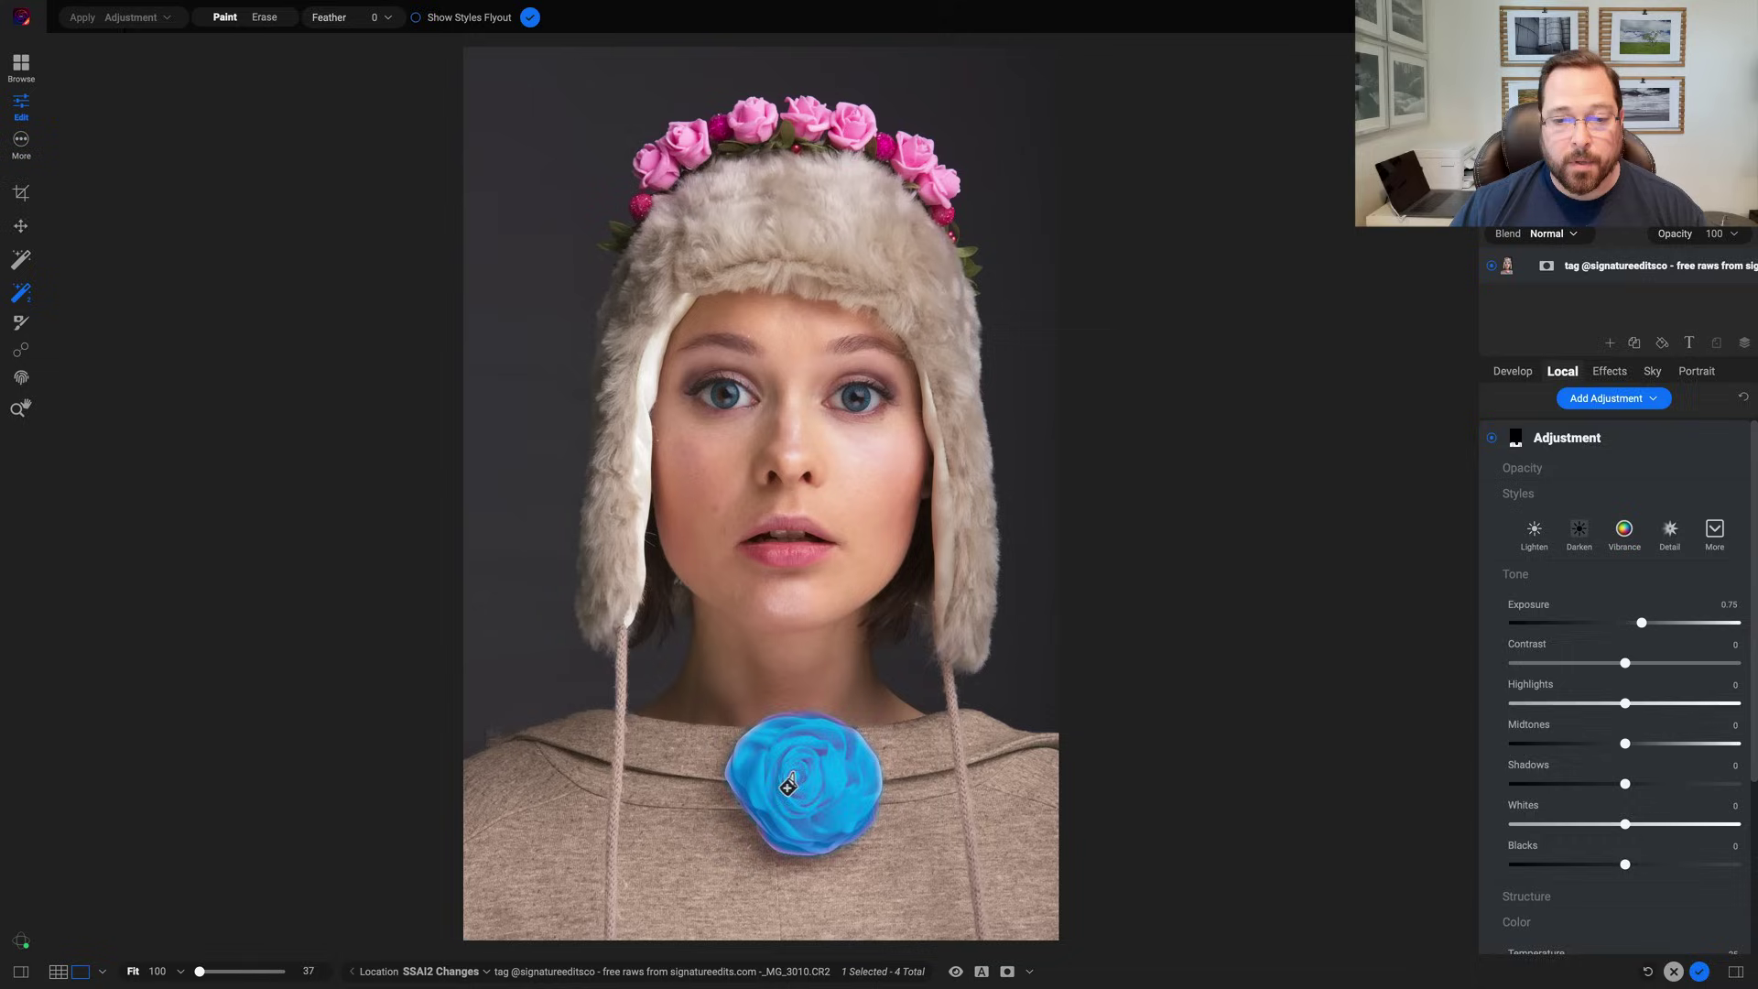
# - Add the pink rose brooch and the flower crown roses to the Super Select mask
pyautogui.click(811, 793)
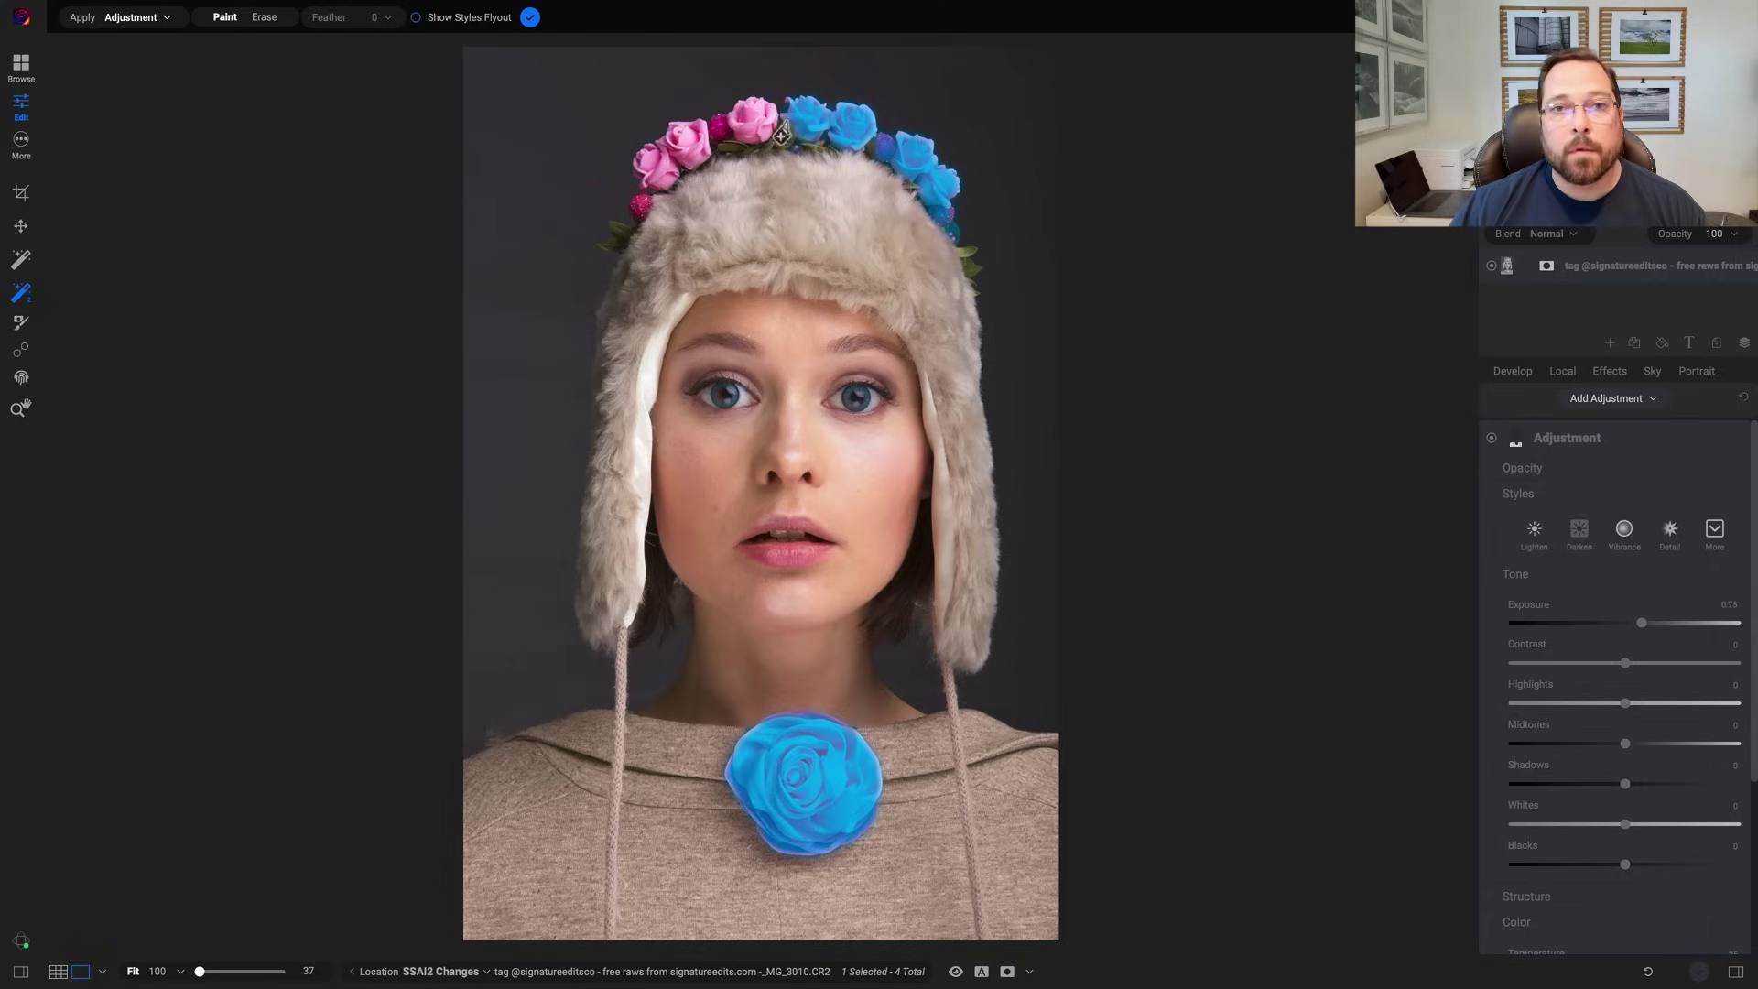
pyautogui.moveTo(746, 122)
pyautogui.mouseDown()
pyautogui.moveTo(653, 163)
pyautogui.moveTo(639, 206)
pyautogui.mouseUp()
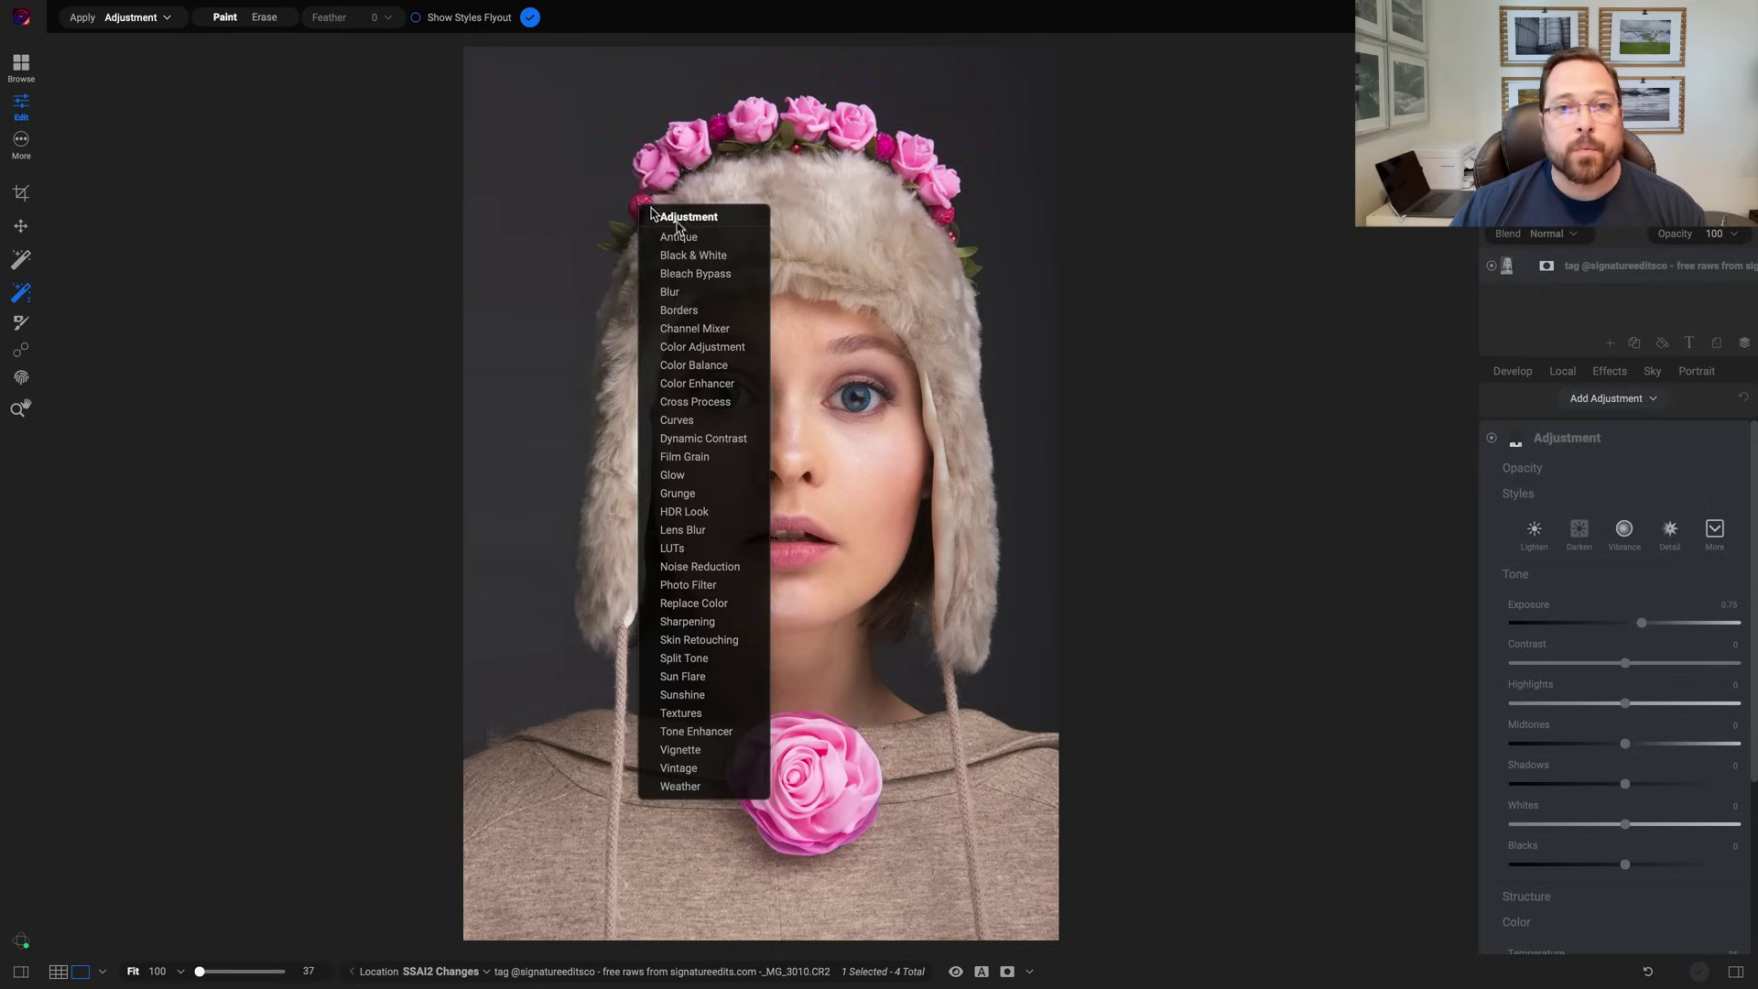
# - Recolour the masked roses with her eyes' blue-grey via Paint with Color in Replace Color mode
pyautogui.click(668, 220)
pyautogui.scroll(-3, 1611, 696)
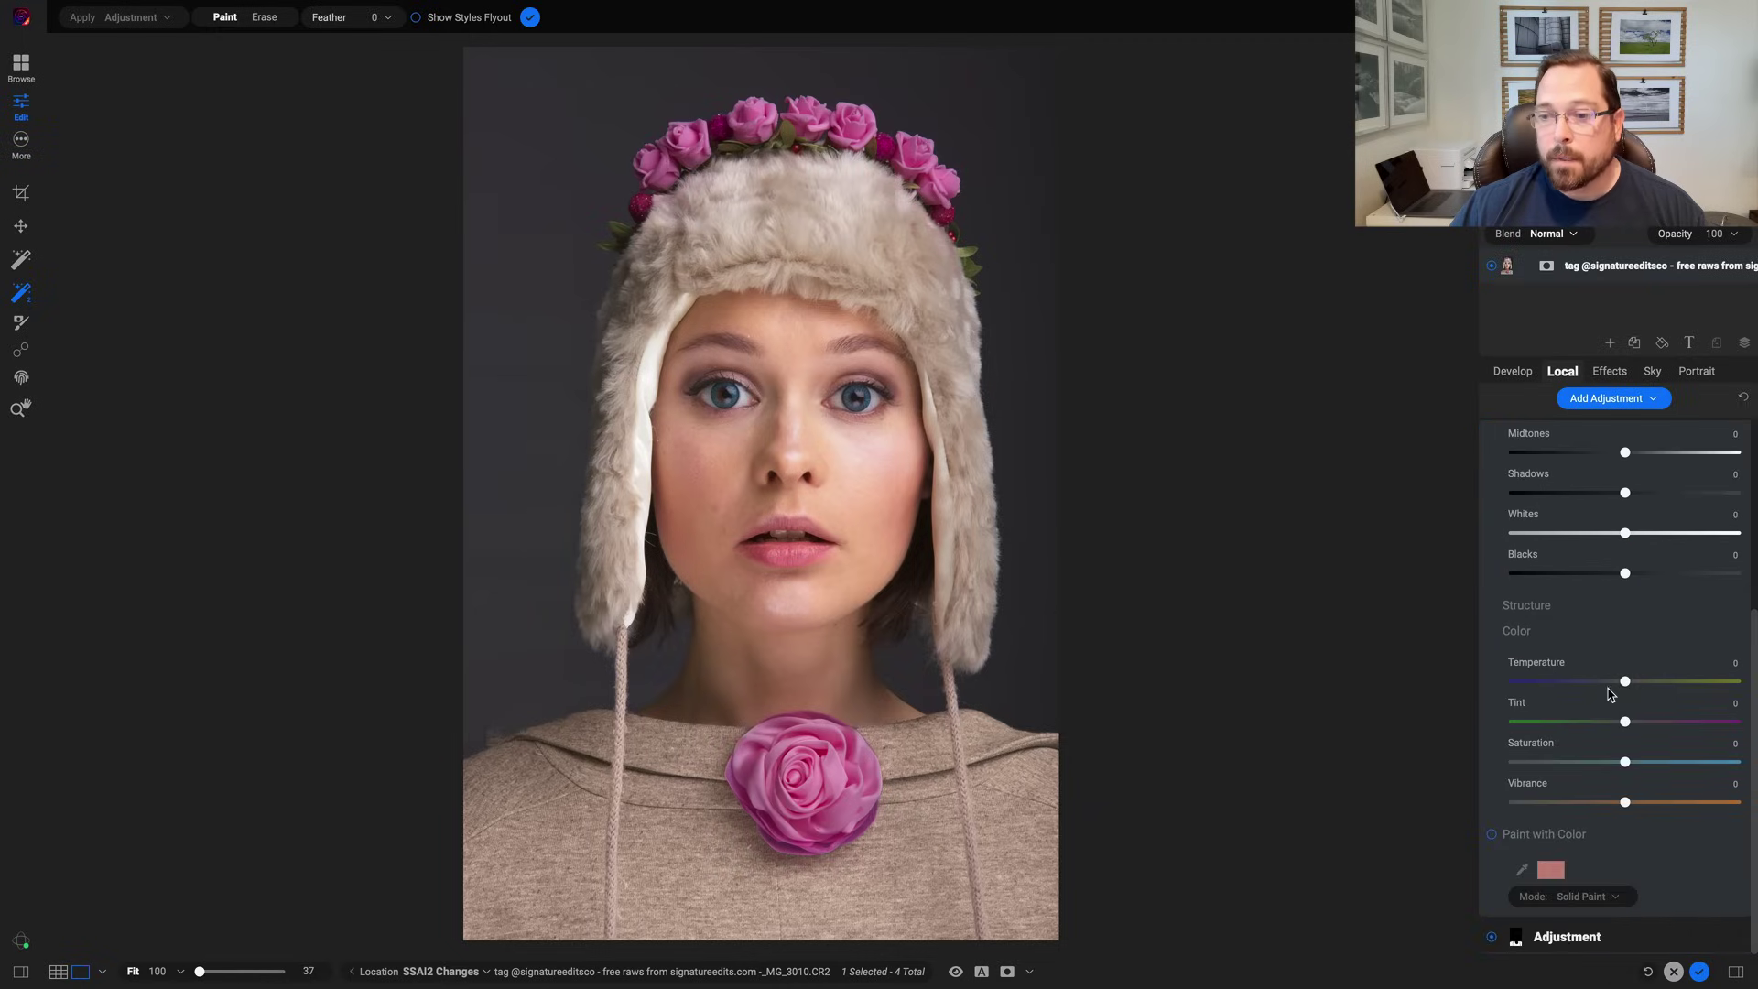
pyautogui.click(1492, 835)
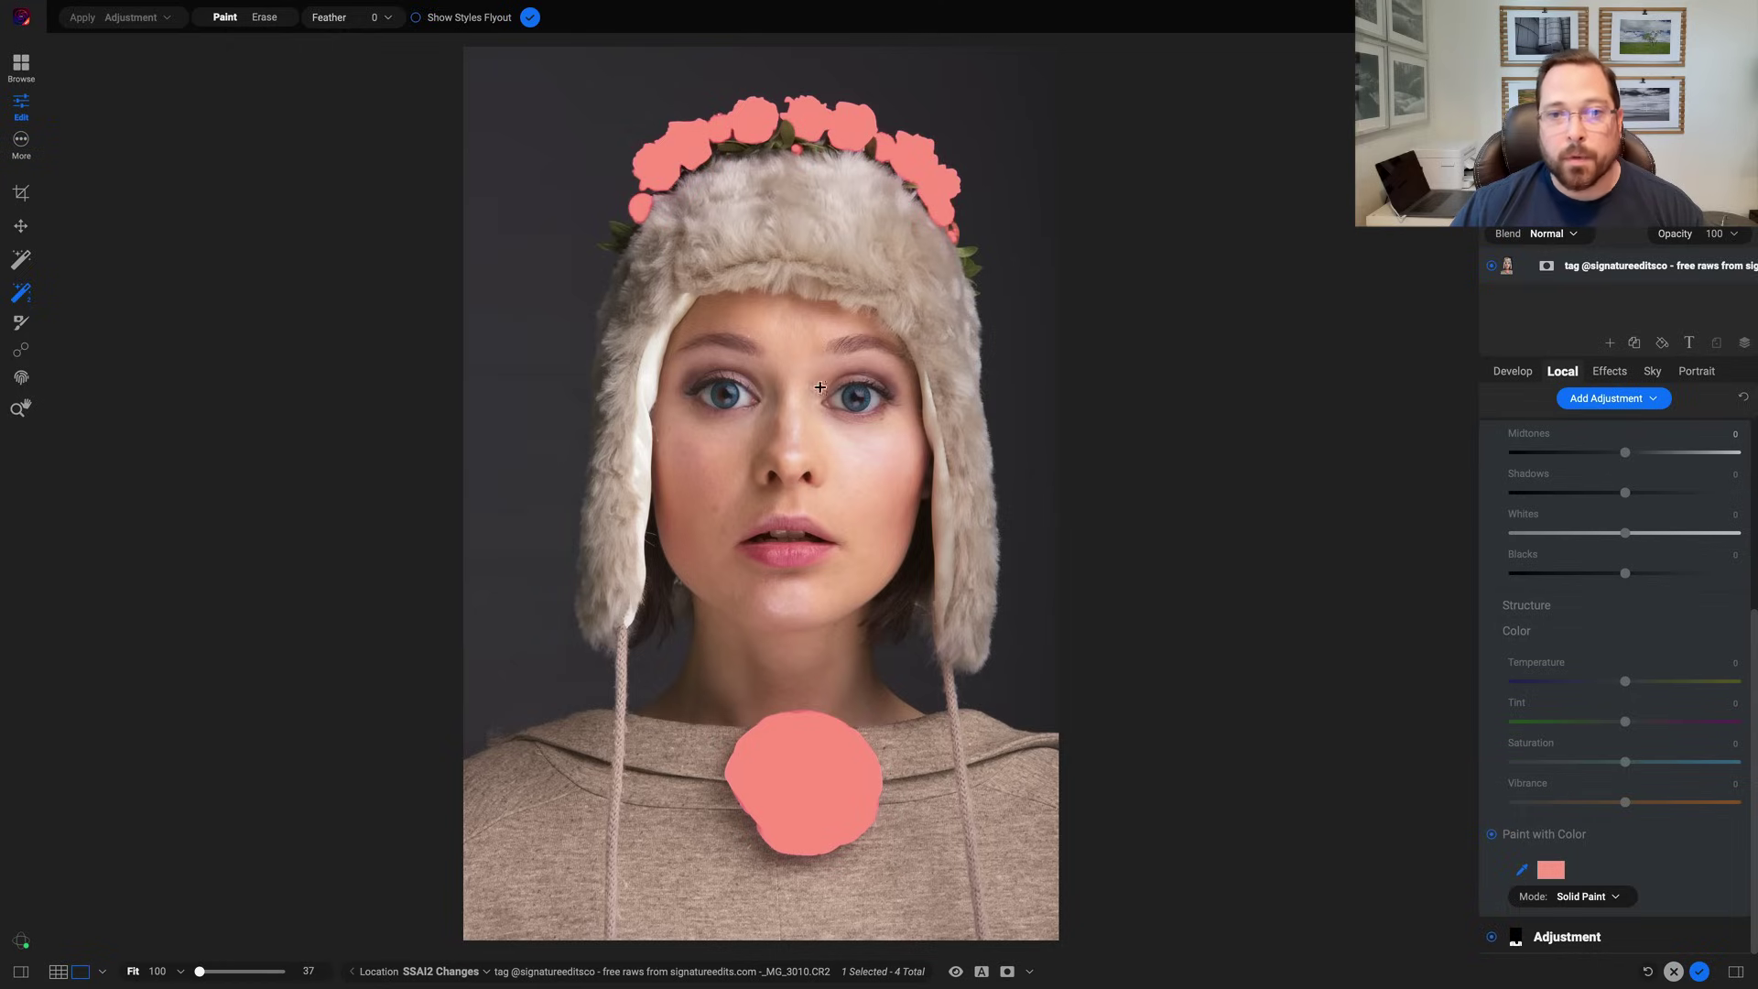
pyautogui.click(858, 389)
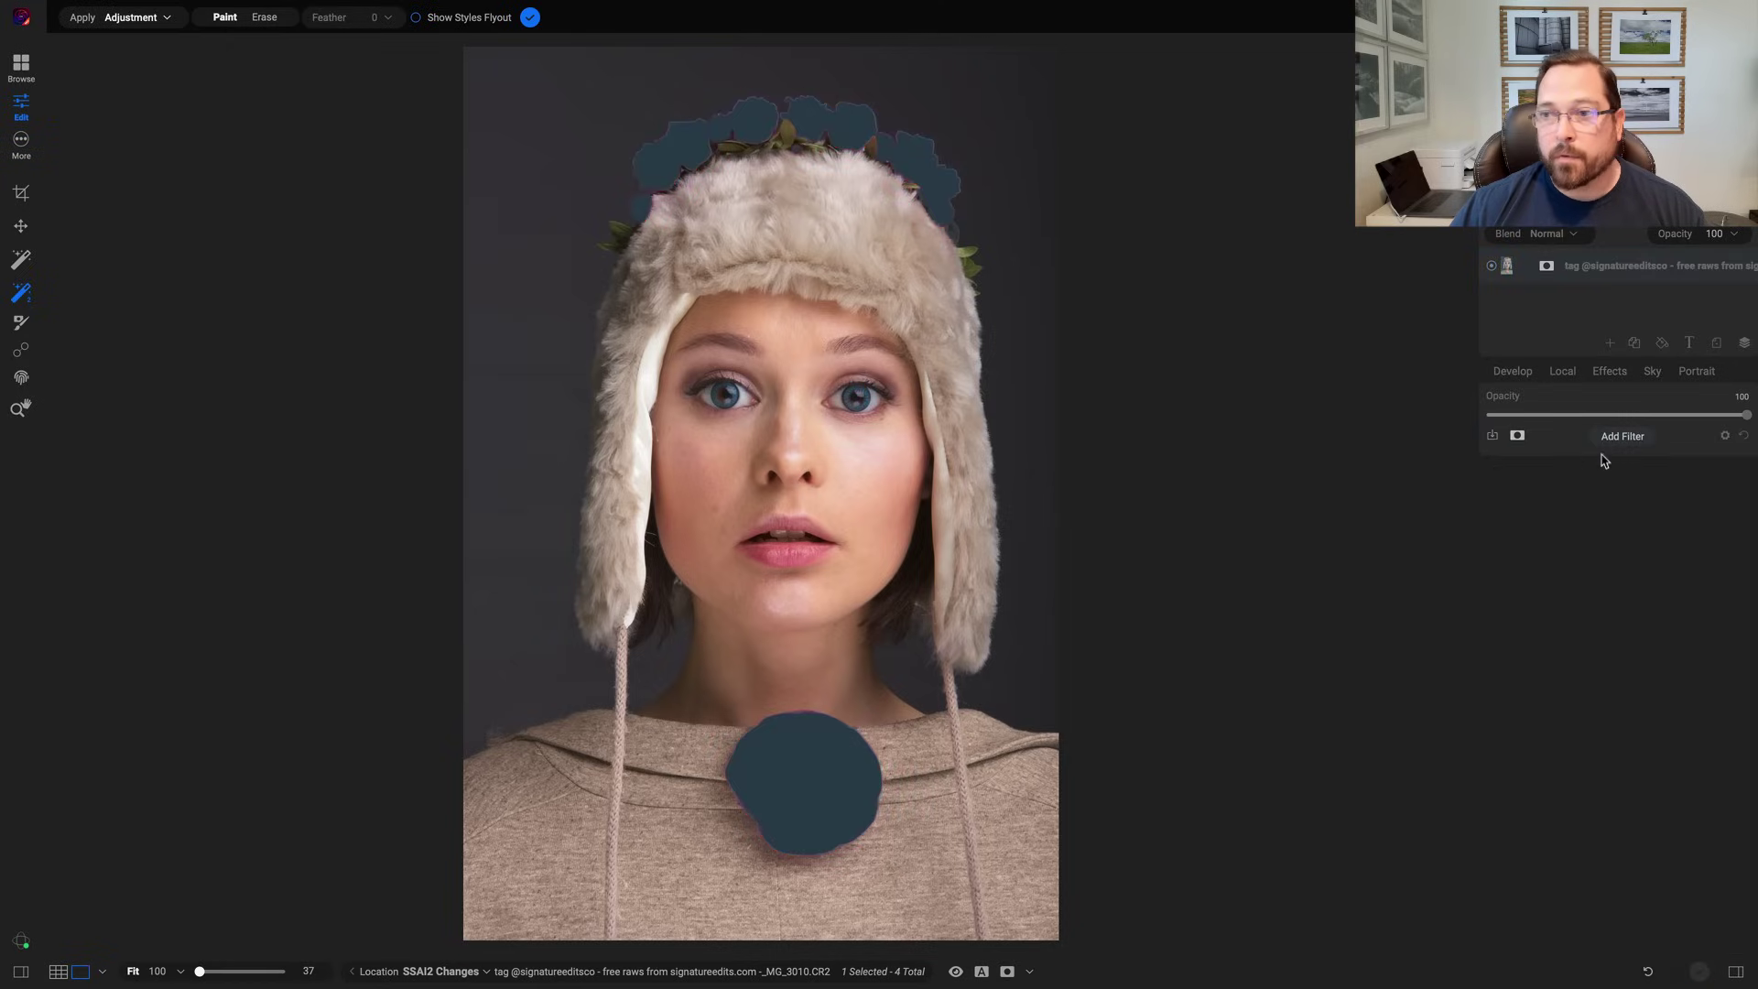
pyautogui.click(1563, 370)
pyautogui.click(1593, 897)
pyautogui.click(1595, 911)
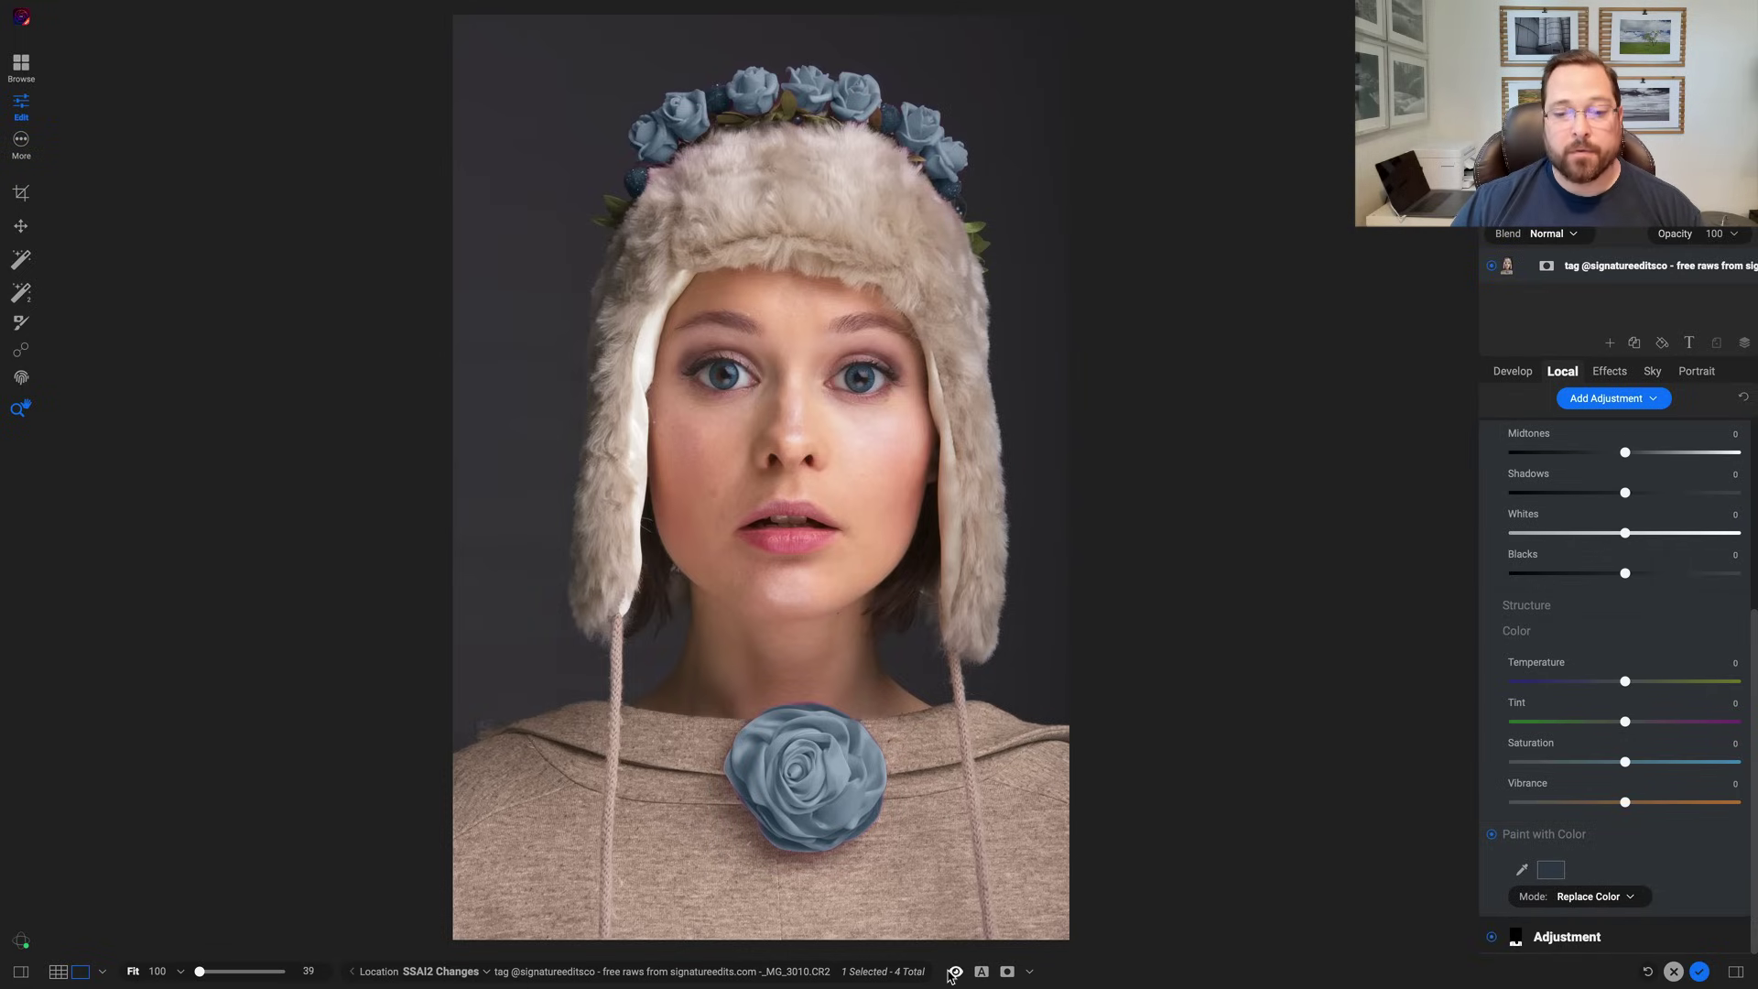
pyautogui.click(953, 974)
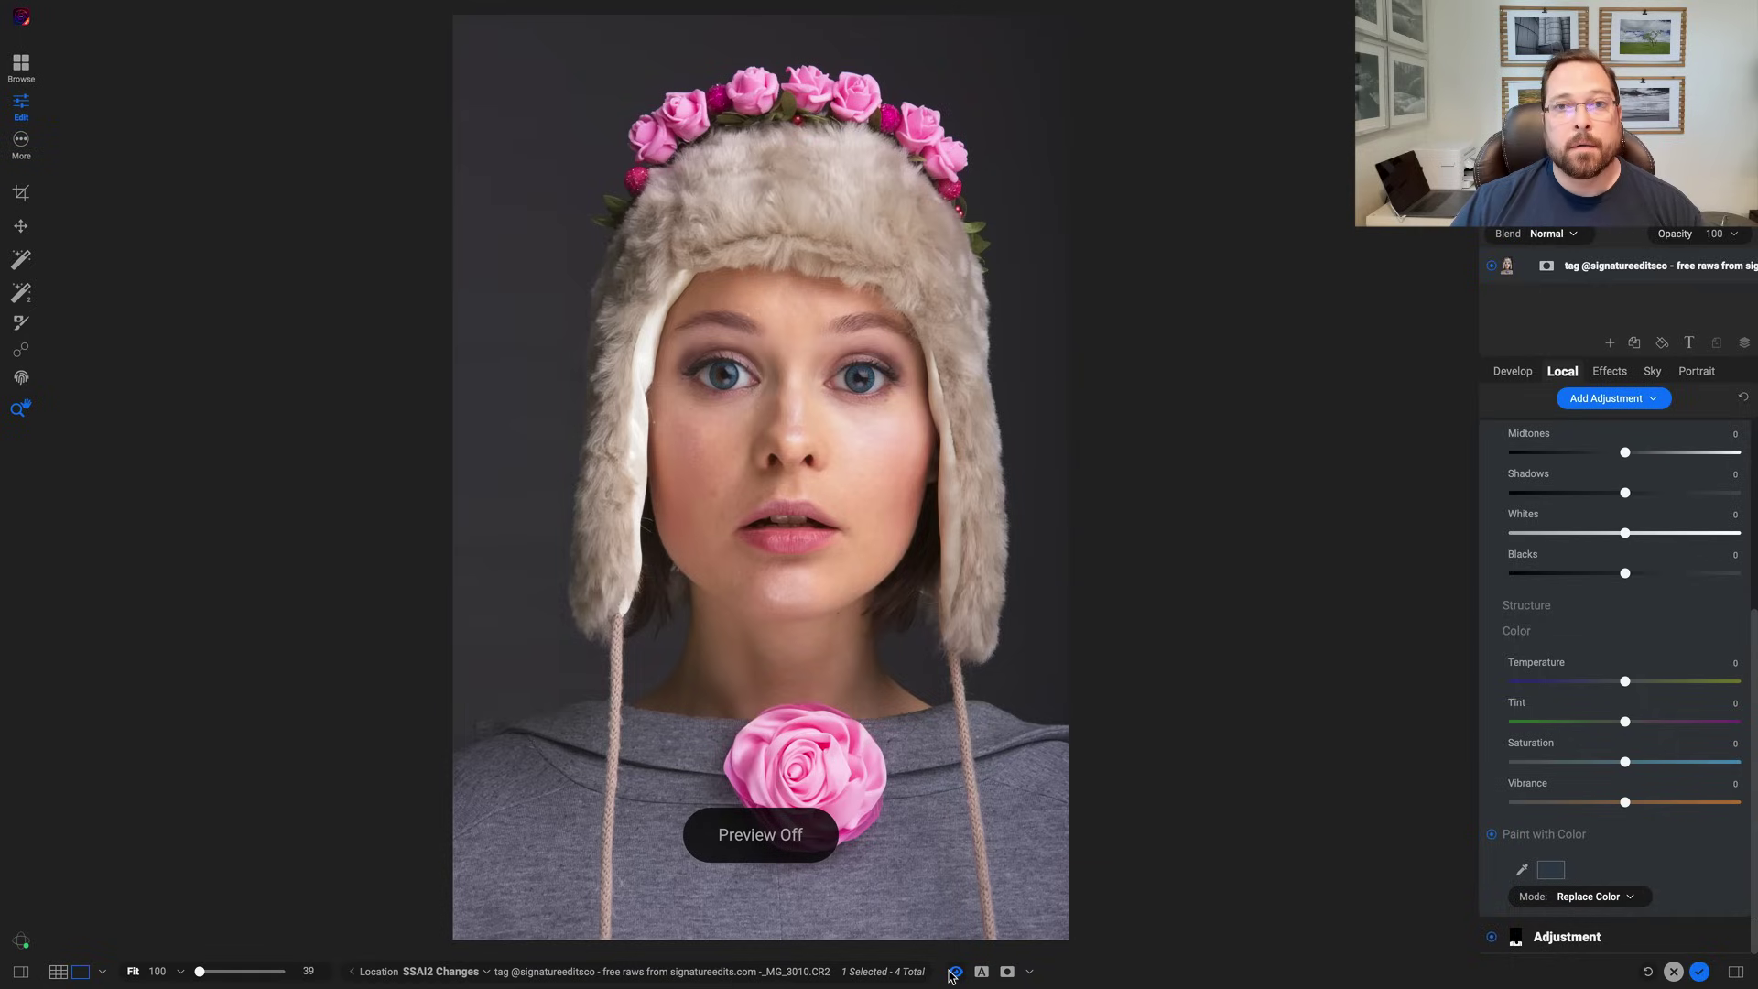
pyautogui.click(953, 972)
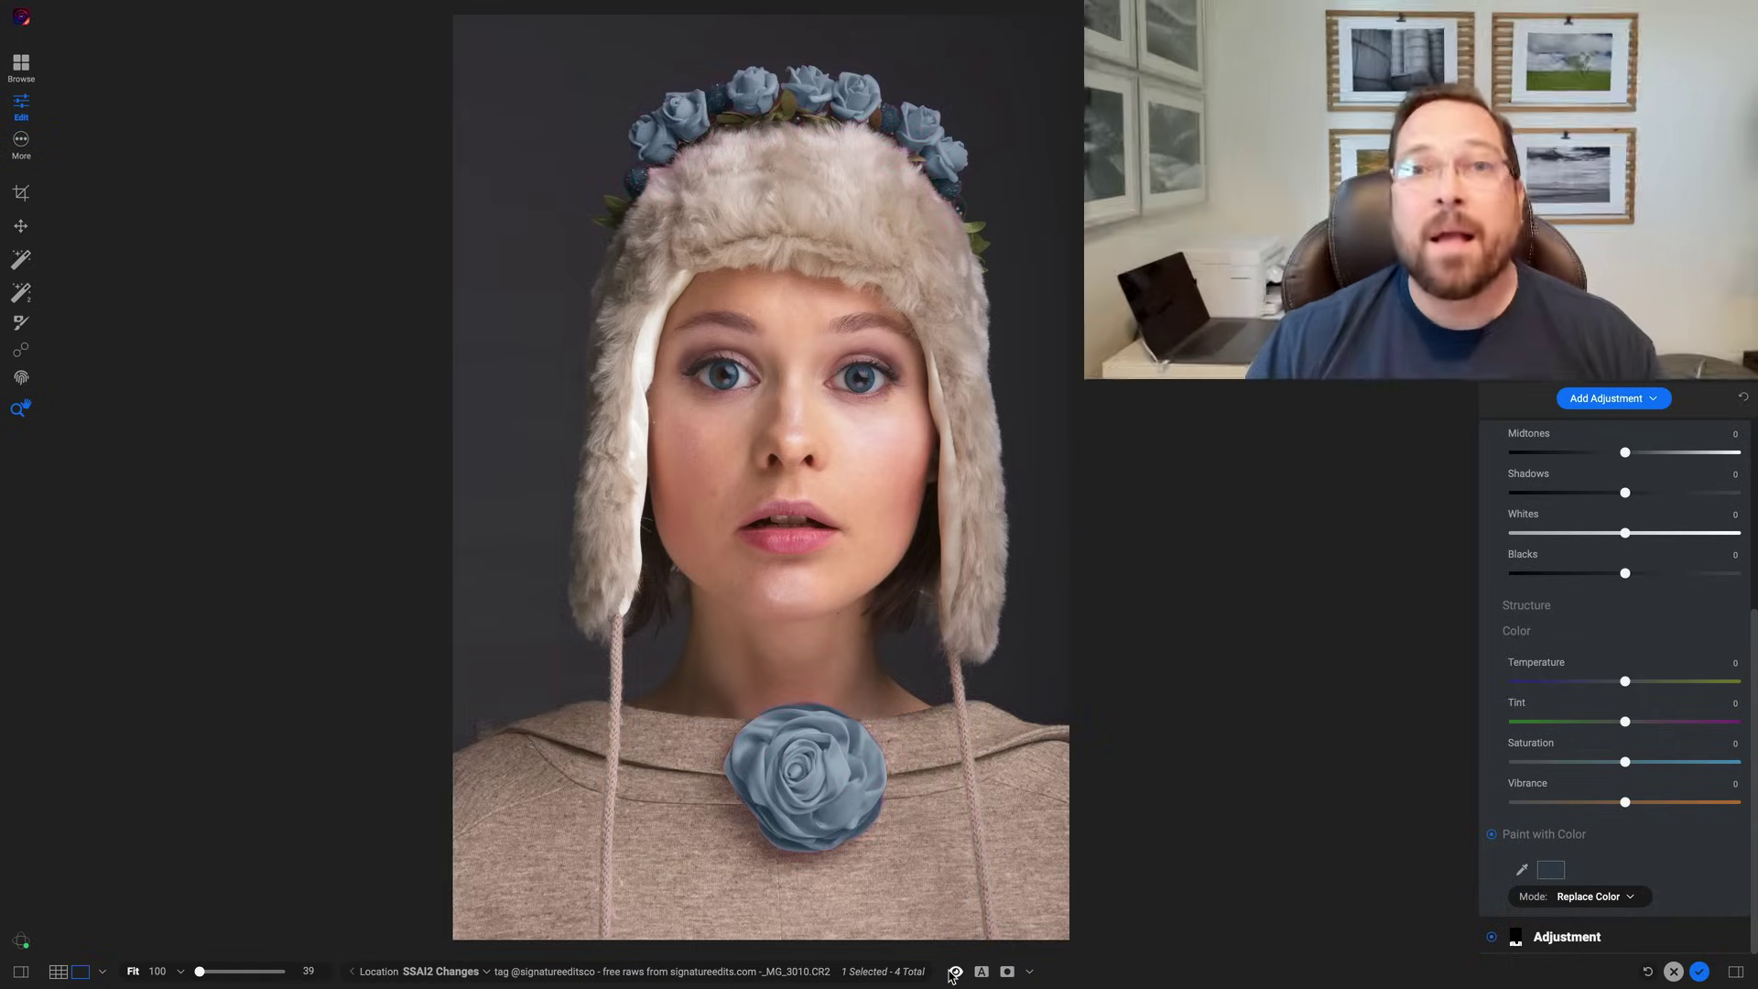